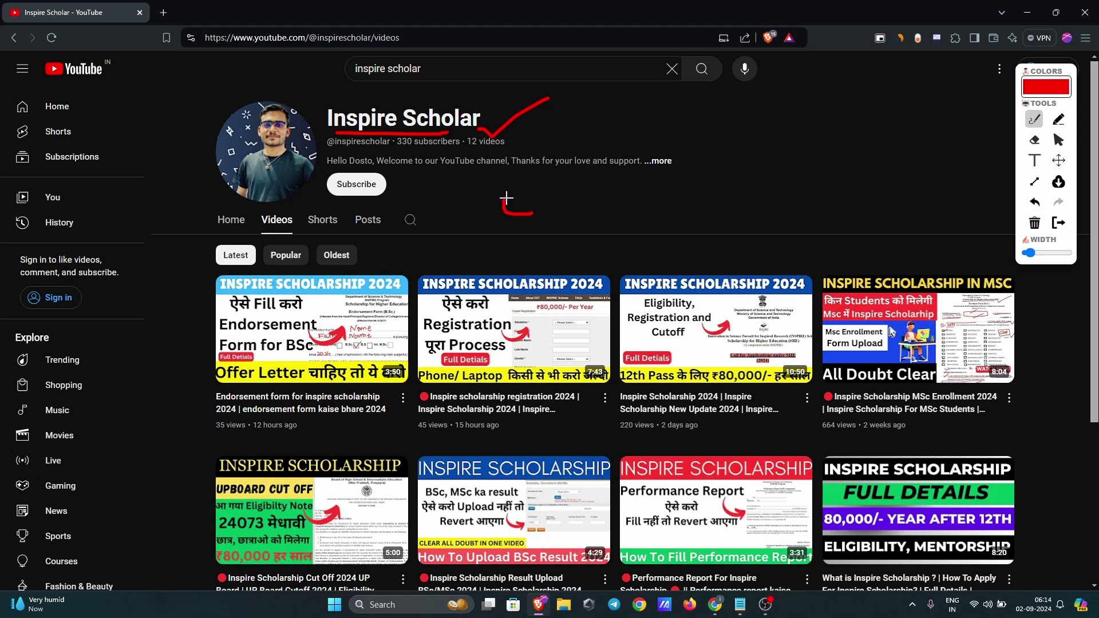
Step: Write a red 80,000 under the channel name and circle the scholarship project video thumbnail
left_click_drag(582, 189, 617, 233)
mouse_move(641, 187)
left_mouse_down()
mouse_move(648, 220)
mouse_move(641, 179)
mouse_move(675, 218)
mouse_move(685, 182)
mouse_move(704, 219)
mouse_move(706, 180)
left_mouse_up()
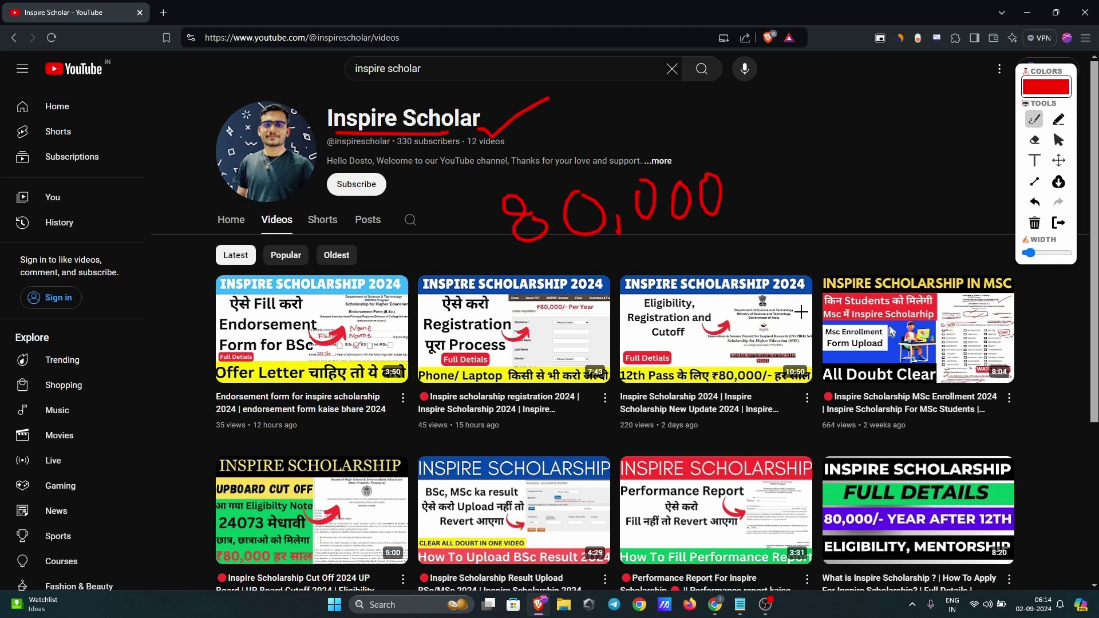
scroll(801, 312, "down", 4)
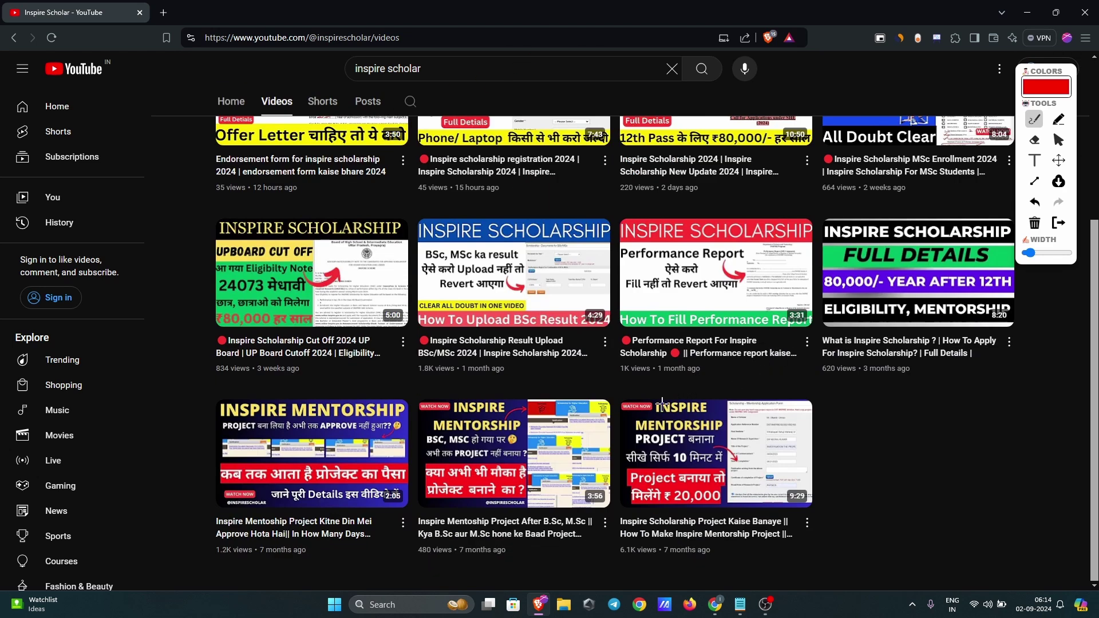
mouse_move(617, 390)
left_mouse_down()
mouse_move(617, 544)
mouse_move(761, 561)
mouse_move(827, 467)
mouse_move(780, 388)
mouse_move(619, 392)
left_mouse_up()
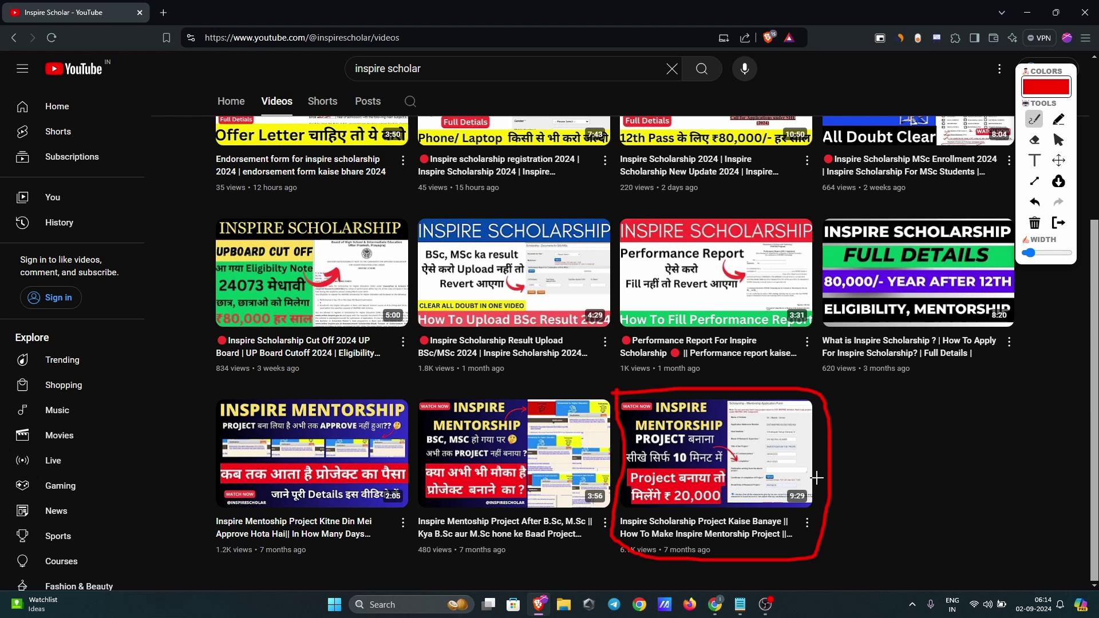
left_click_drag(839, 512, 916, 455)
scroll(666, 378, "up", 2)
scroll(667, 378, "up", 2)
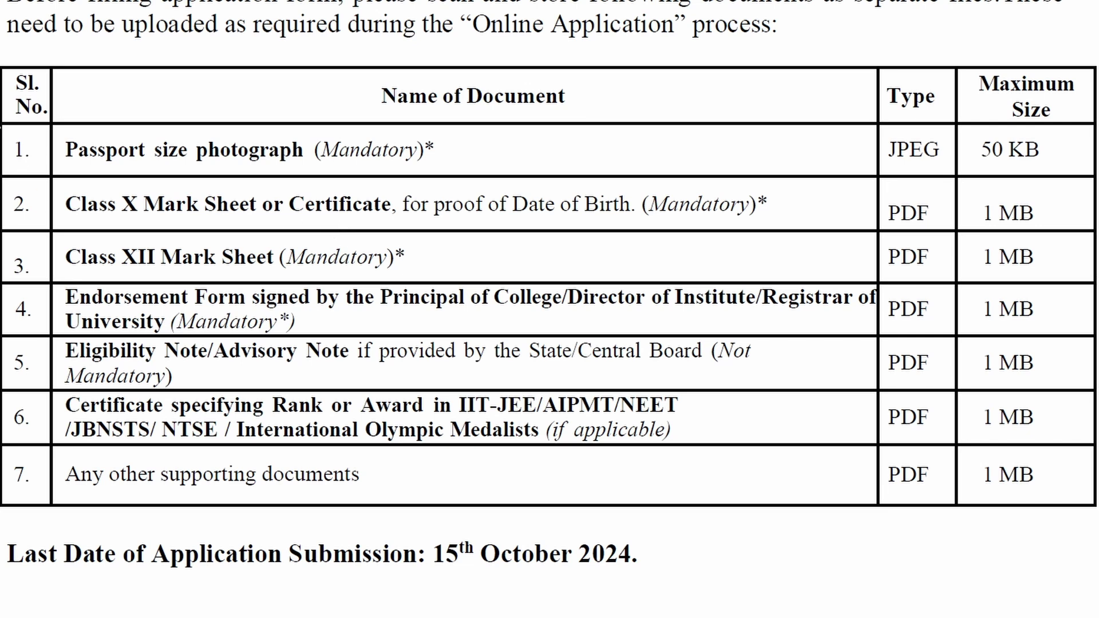
Step: Tick rows 1–3 in red, marking the photo's JPEG/50 KB limit and the Class X/XII PDF and 1 MB entries
left_click_drag(2, 150, 80, 123)
left_click_drag(889, 165, 1057, 165)
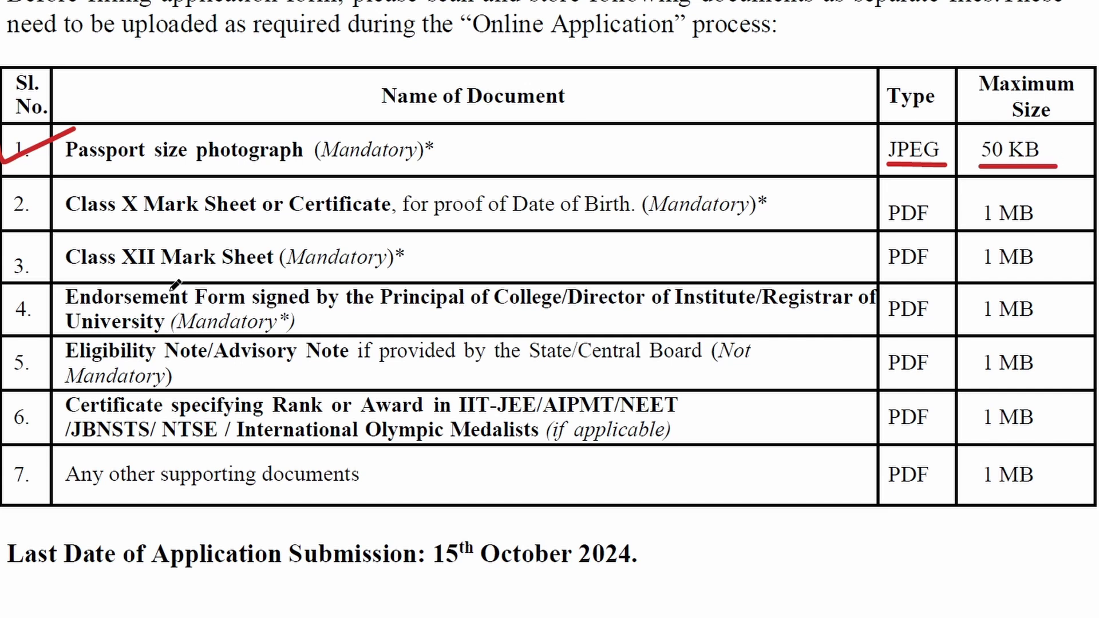
left_click_drag(3, 217, 81, 179)
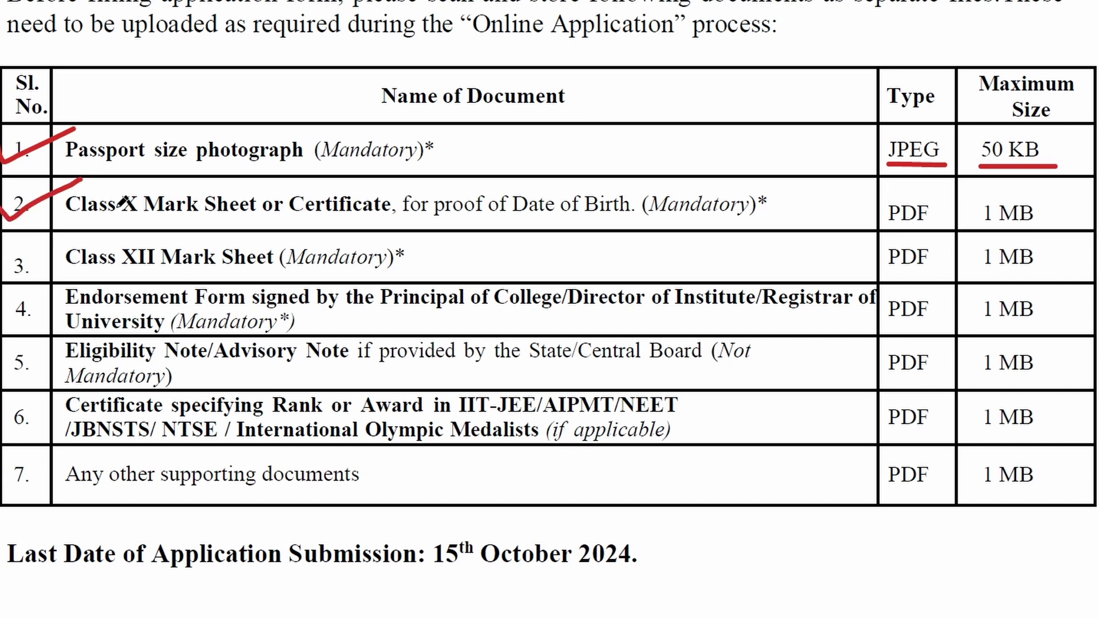
left_click_drag(85, 219, 324, 217)
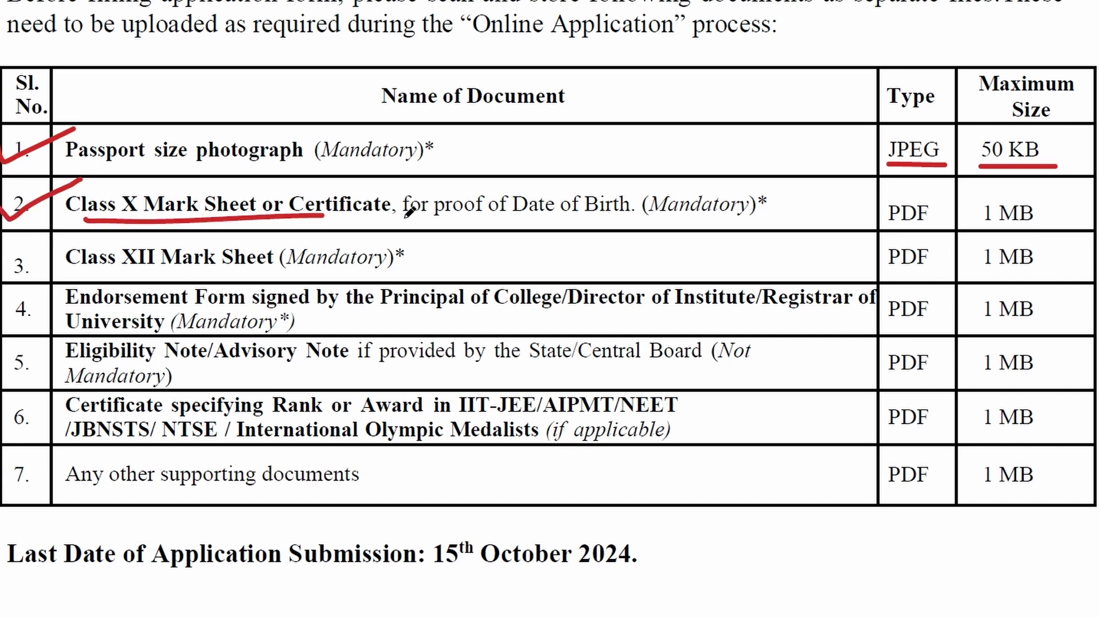
left_click_drag(405, 219, 642, 216)
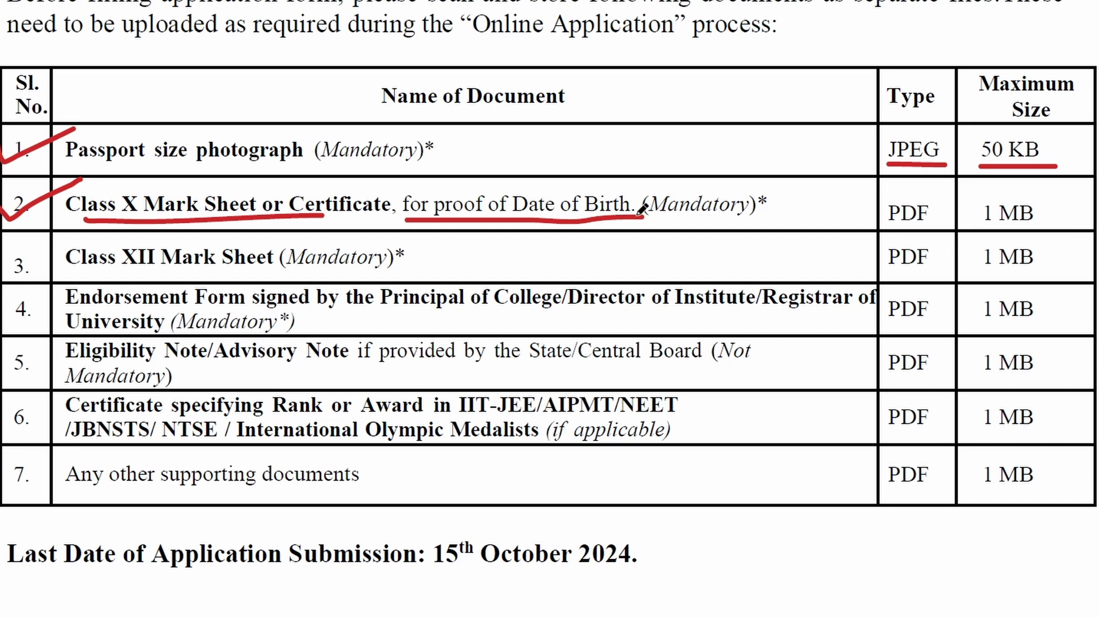
mouse_move(898, 196)
left_mouse_down()
mouse_move(911, 239)
mouse_move(921, 184)
mouse_move(874, 194)
left_mouse_up()
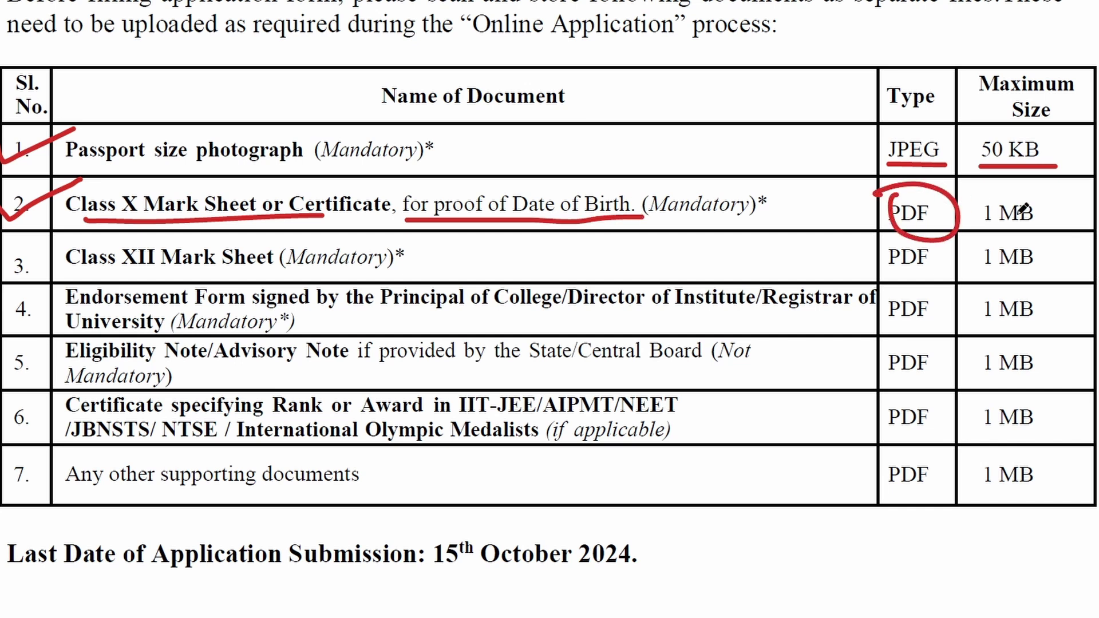
mouse_move(966, 236)
left_mouse_down()
mouse_move(1076, 233)
mouse_move(1098, 178)
left_mouse_up()
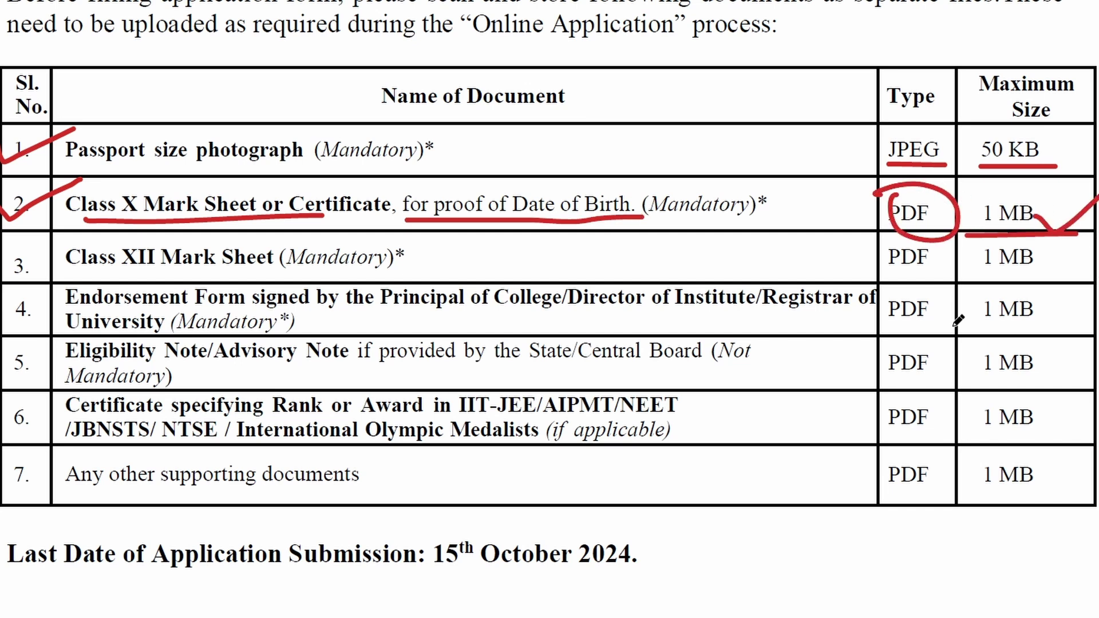
mouse_move(2, 267)
left_mouse_down()
mouse_move(102, 231)
mouse_move(189, 278)
mouse_move(387, 272)
left_mouse_up()
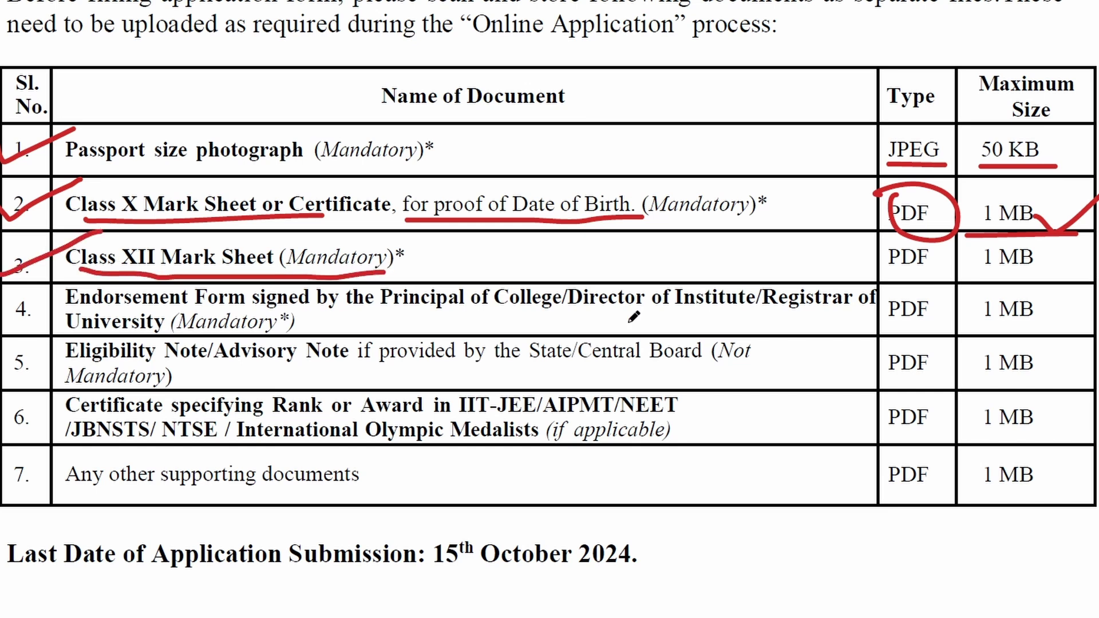
left_click_drag(893, 281, 1098, 262)
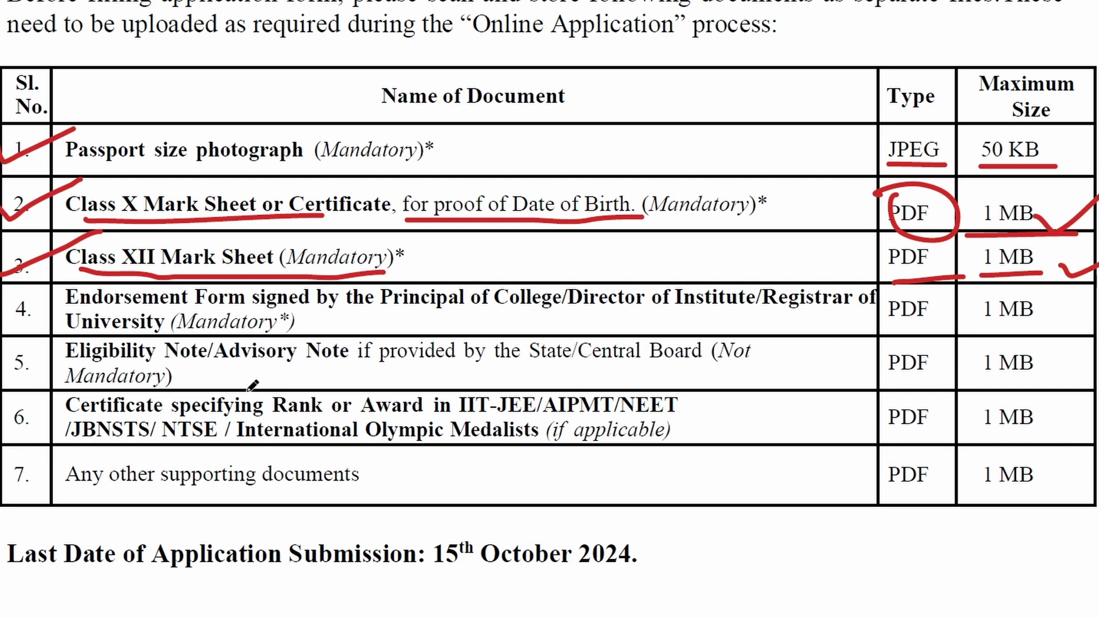
Step: Tick the endorsement form and eligibility note rows, marking the signatory, PDF type, 1 MB limit and Board condition
left_click_drag(1, 306, 64, 284)
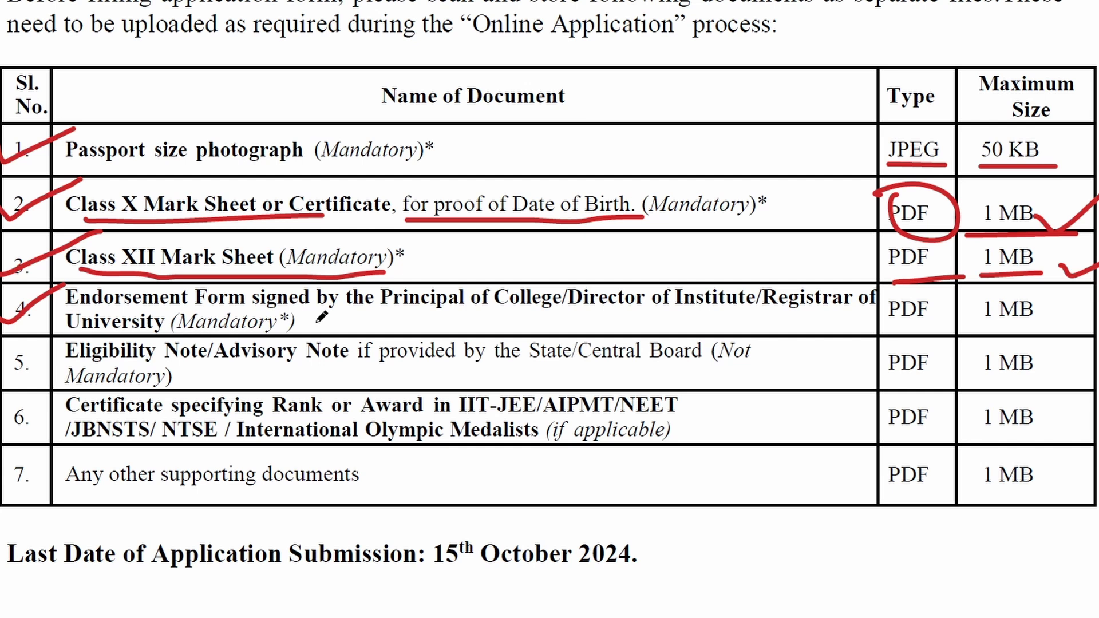
left_click_drag(326, 316, 654, 313)
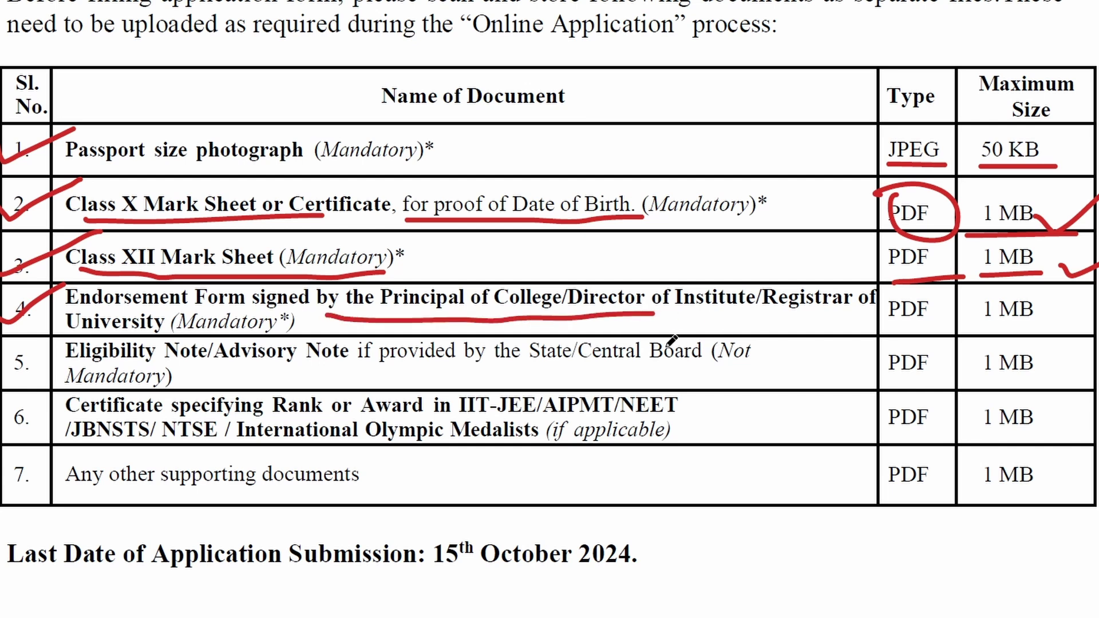
mouse_move(940, 290)
left_mouse_down()
mouse_move(894, 294)
mouse_move(917, 317)
mouse_move(940, 303)
mouse_move(922, 292)
left_mouse_up()
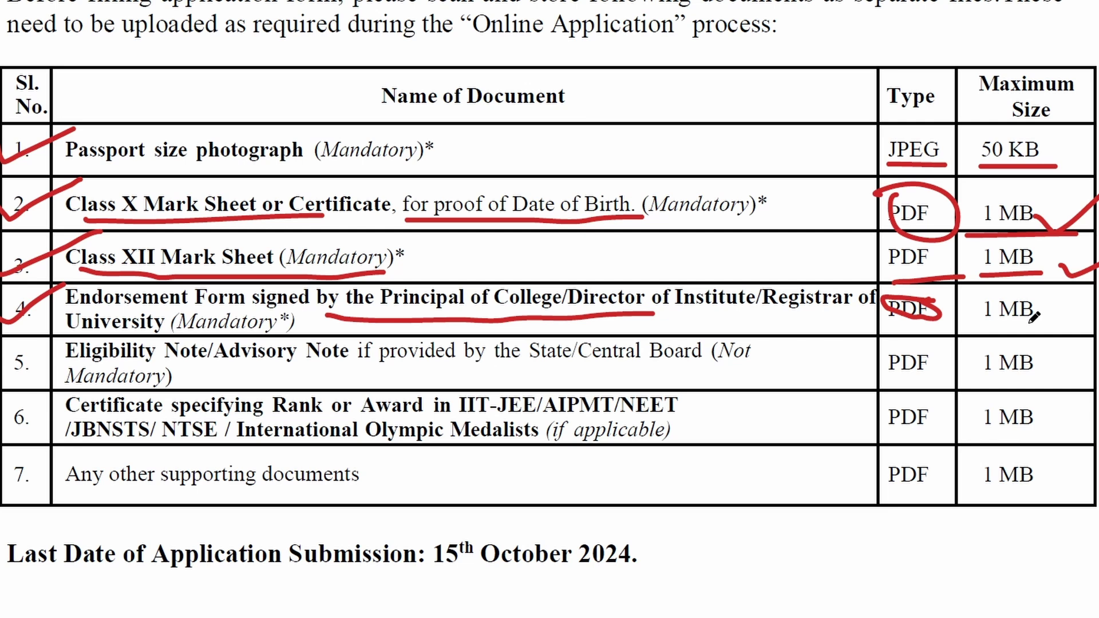
left_click_drag(1033, 316, 1098, 312)
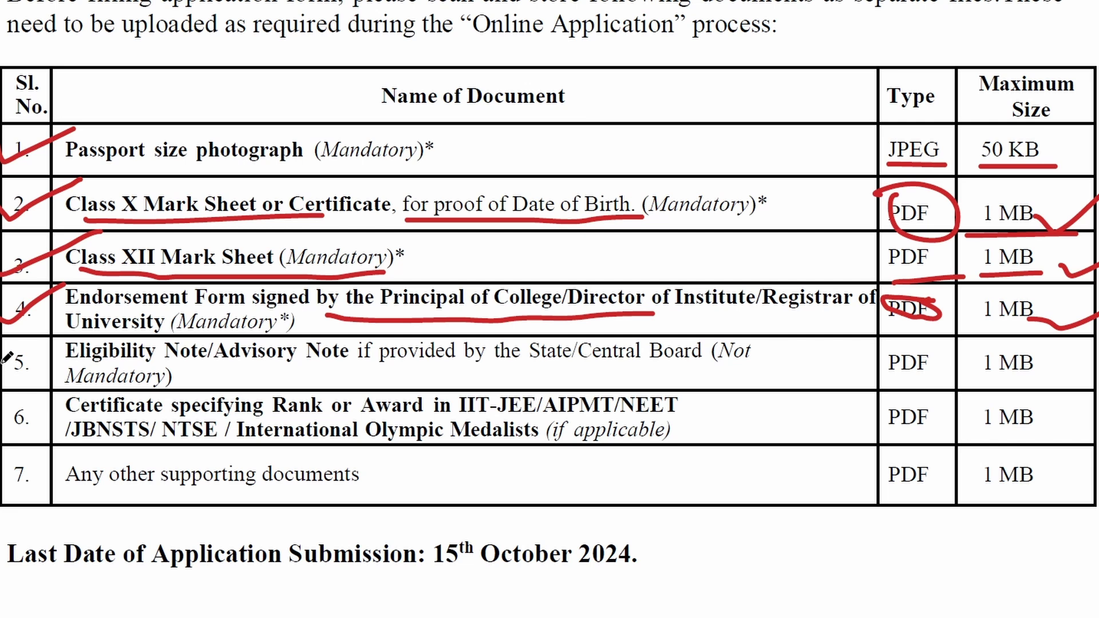
left_click_drag(4, 361, 102, 327)
left_click_drag(143, 363, 321, 361)
left_click_drag(427, 362, 645, 359)
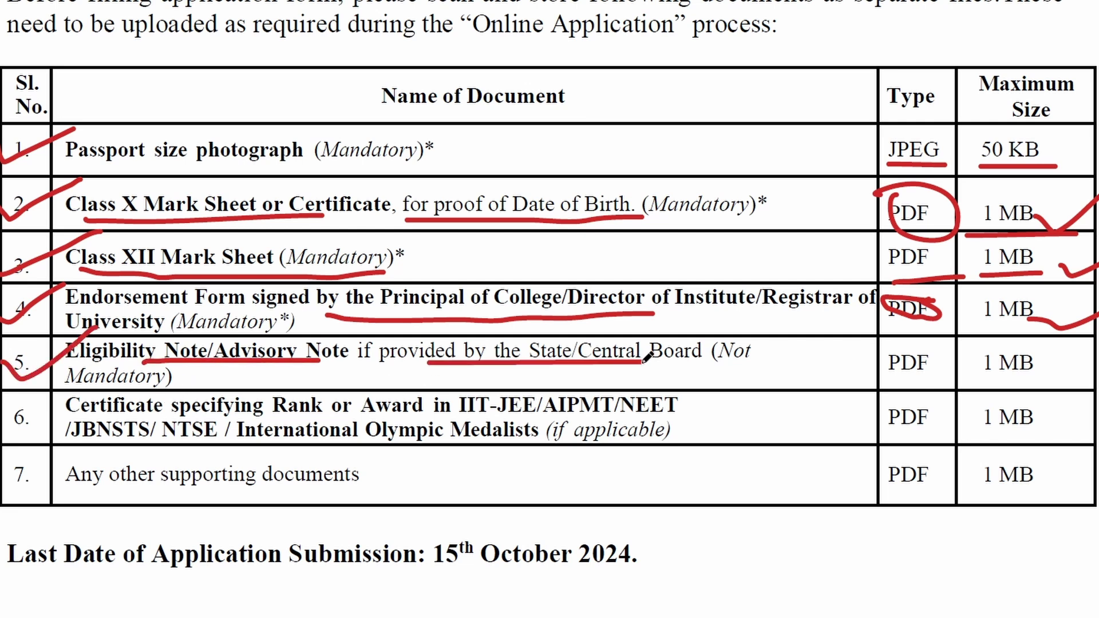
Step: Finish row 5 by underlining 'Not', circling PDF and noting the eligibility note isn't mandatory
left_click_drag(719, 372, 754, 371)
mouse_move(951, 342)
left_mouse_down()
mouse_move(887, 345)
mouse_move(936, 375)
mouse_move(932, 341)
left_mouse_up()
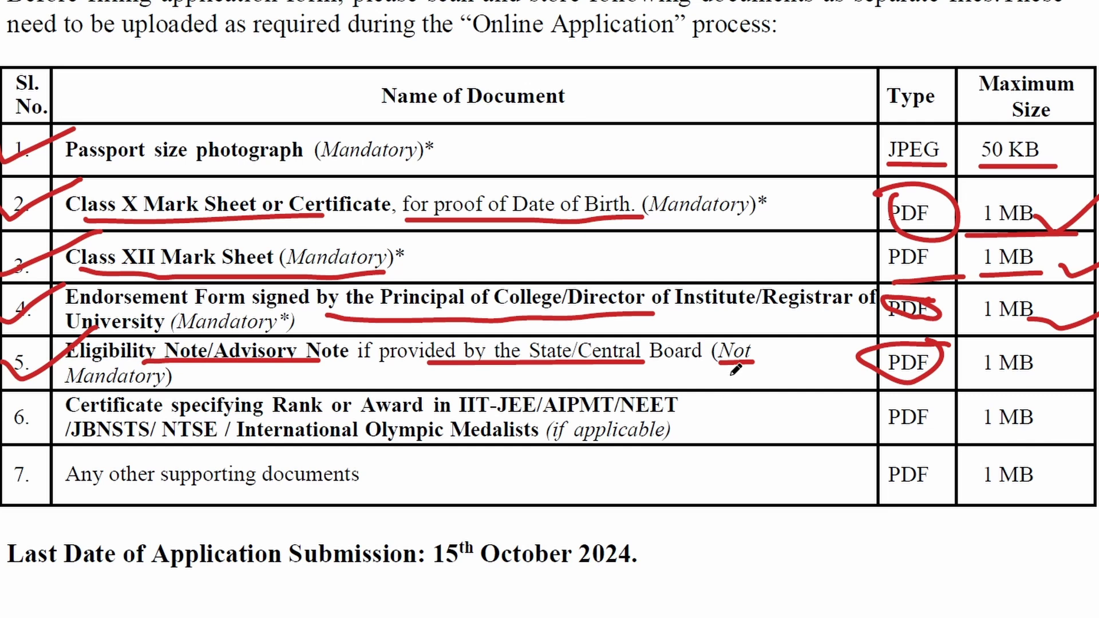
left_click_drag(69, 394, 179, 388)
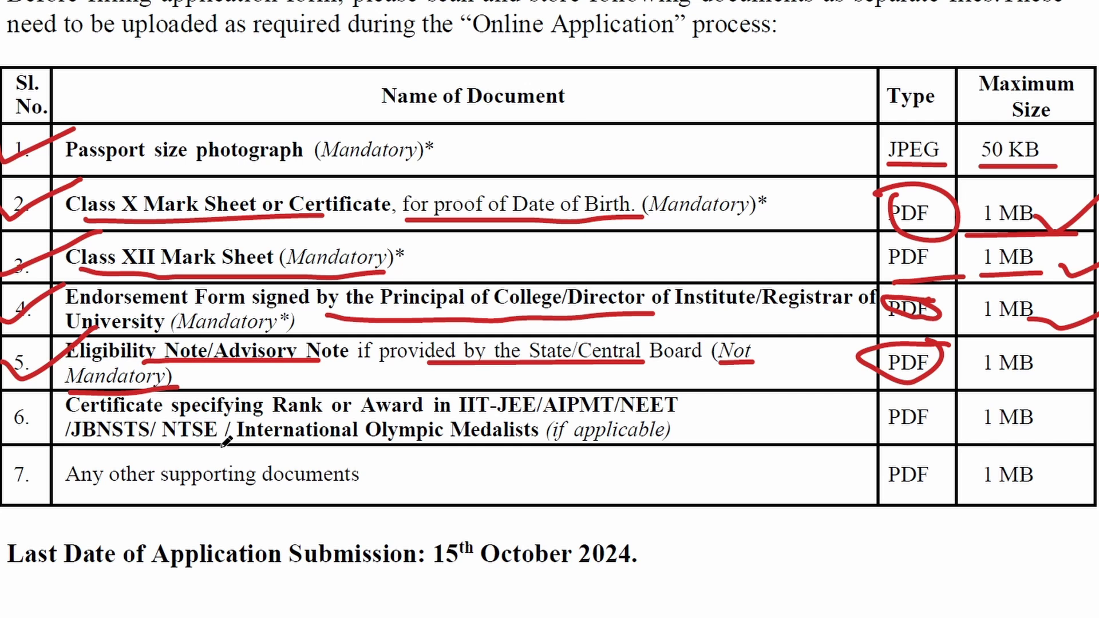
Step: Tick rows 6 and 7, marking IIT-JEE/AIPMT/NEET, 'if applicable', the PDF types and 1 MB limits
mouse_move(1, 422)
left_mouse_down()
mouse_move(22, 431)
mouse_move(57, 407)
left_mouse_up()
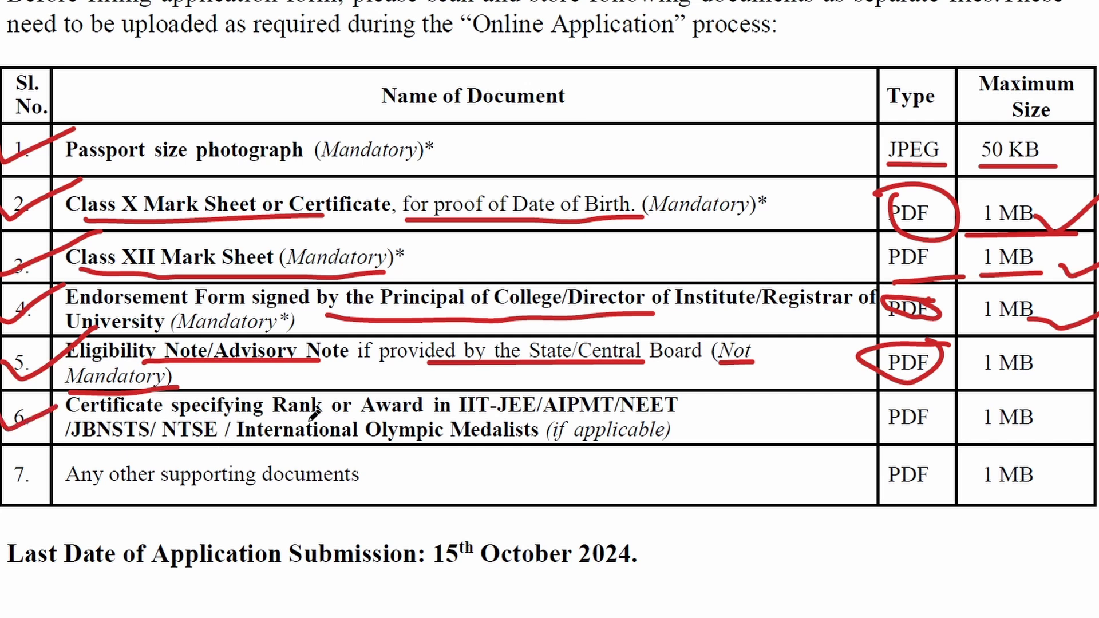
left_click_drag(462, 422, 680, 417)
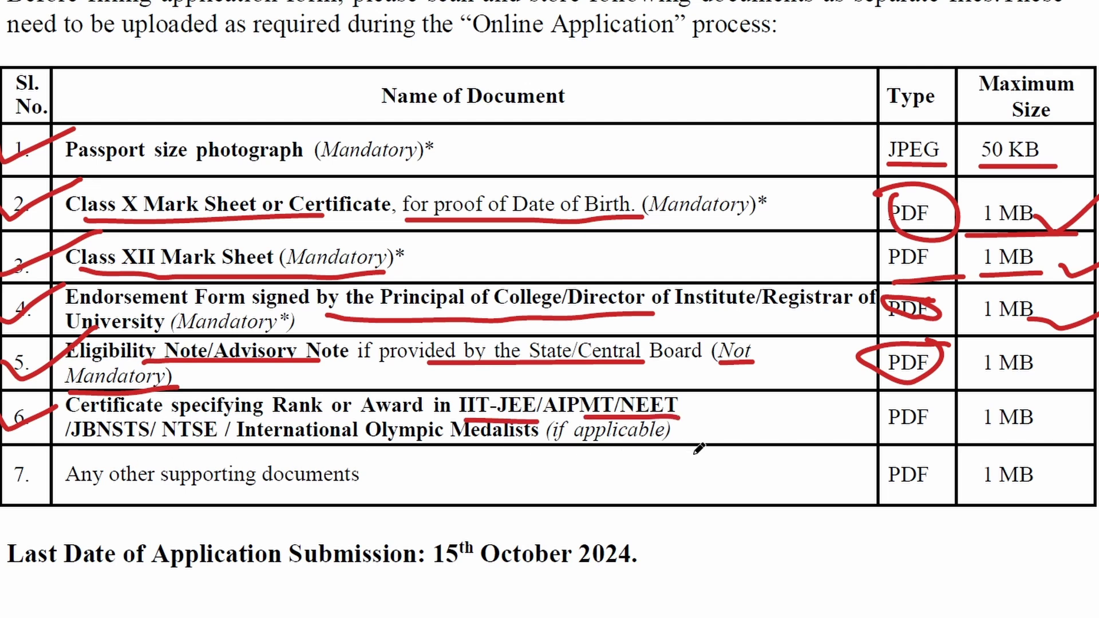
mouse_move(885, 397)
left_mouse_down()
mouse_move(885, 423)
mouse_move(945, 437)
mouse_move(890, 395)
left_mouse_up()
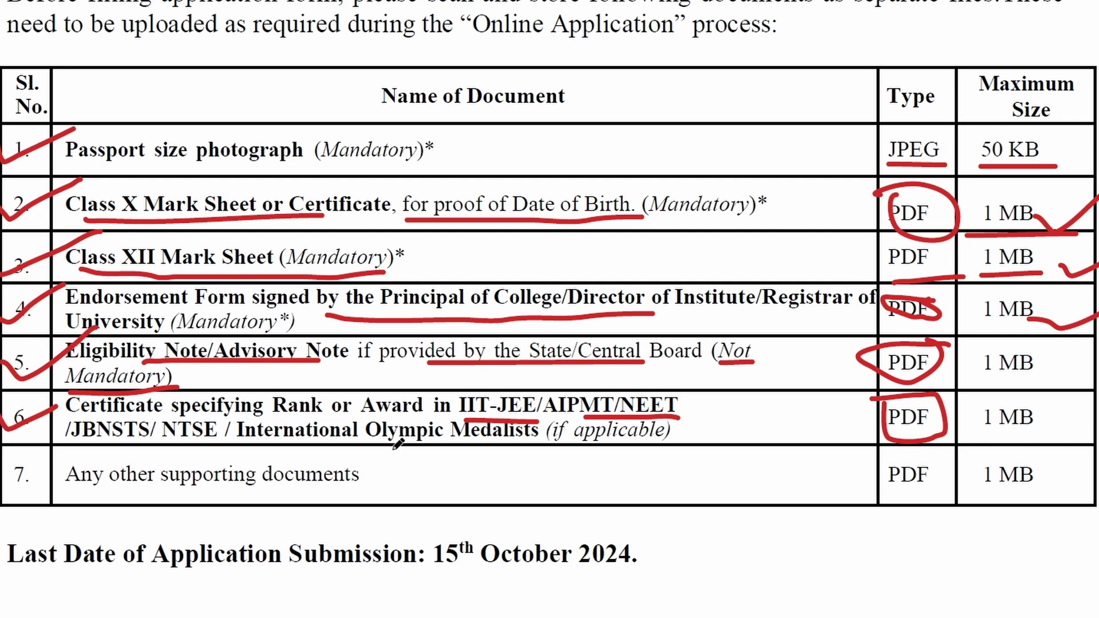
left_click_drag(555, 450, 663, 446)
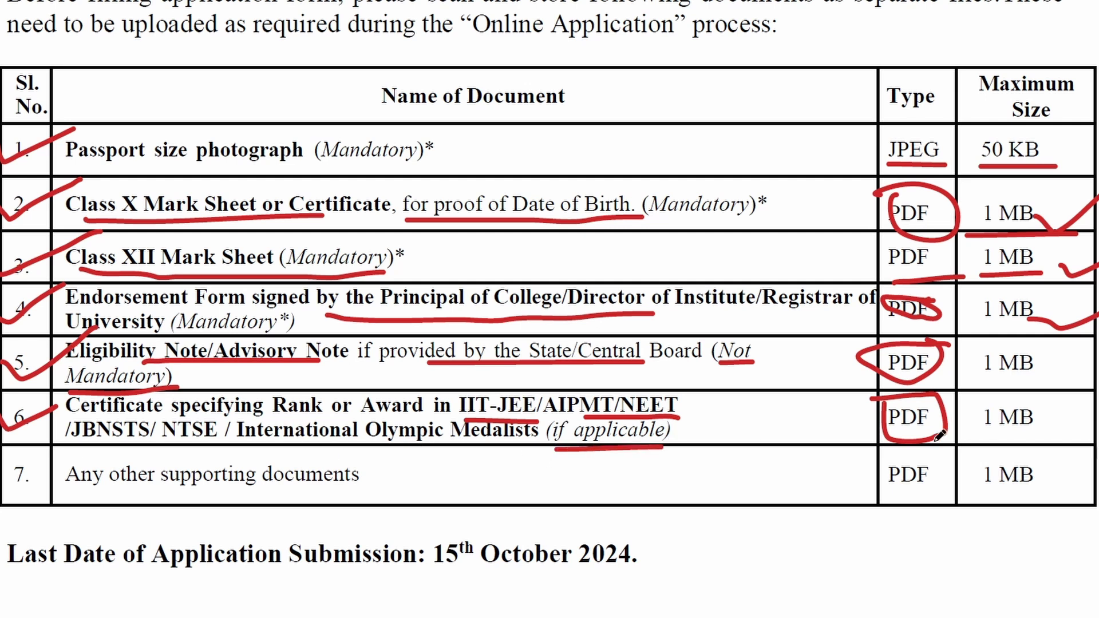
left_click_drag(990, 439, 1050, 433)
mouse_move(2, 468)
left_mouse_down()
mouse_move(12, 484)
mouse_move(64, 455)
left_mouse_up()
mouse_move(874, 444)
left_mouse_down()
mouse_move(879, 507)
mouse_move(939, 461)
mouse_move(867, 452)
left_mouse_up()
mouse_move(971, 458)
left_mouse_down()
mouse_move(1056, 475)
mouse_move(987, 459)
left_mouse_up()
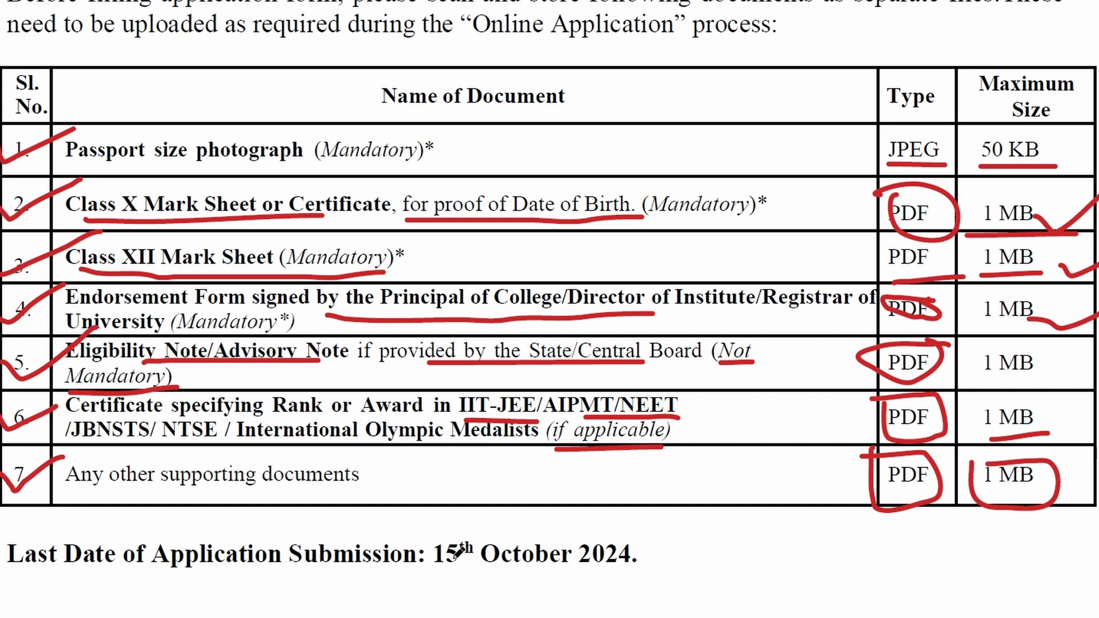
Step: Circle the last submission date line and underline 15th October 2024
mouse_move(2, 513)
left_mouse_down()
mouse_move(147, 611)
mouse_move(601, 595)
mouse_move(658, 541)
mouse_move(455, 509)
mouse_move(1, 504)
left_mouse_up()
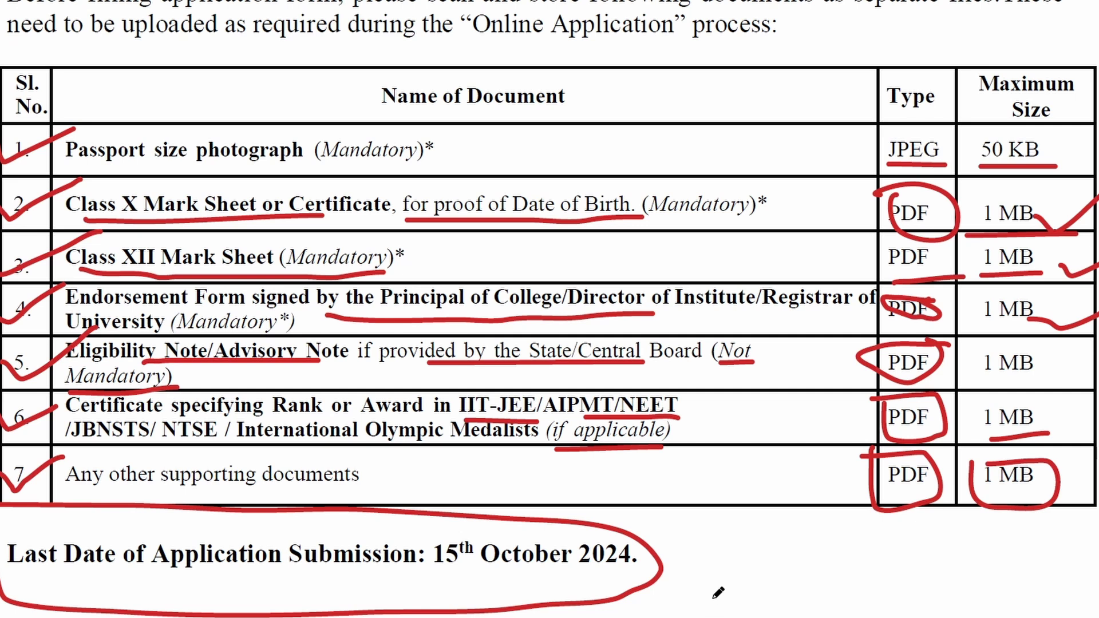
mouse_move(705, 553)
left_mouse_down()
mouse_move(725, 592)
mouse_move(744, 569)
left_mouse_up()
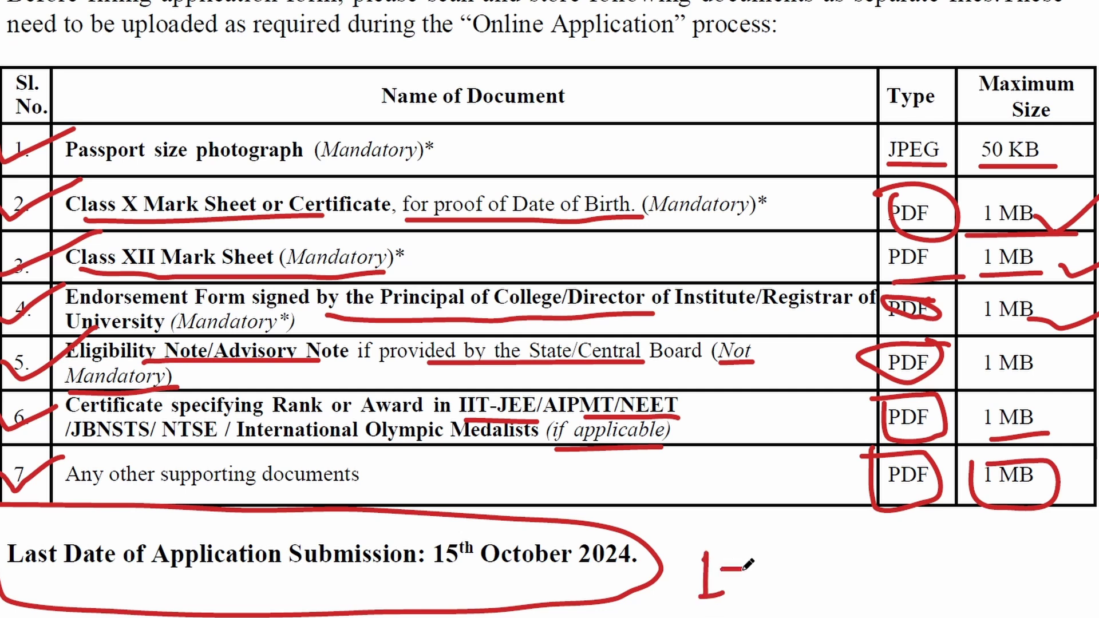
left_click_drag(424, 579, 649, 567)
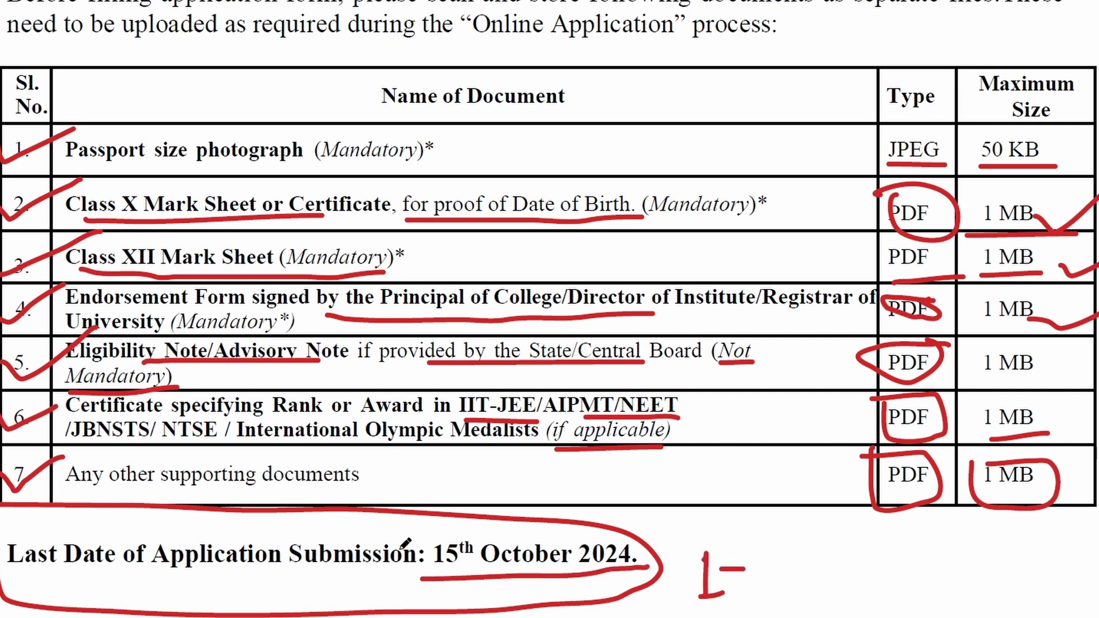
mouse_move(424, 522)
left_mouse_down()
mouse_move(427, 583)
mouse_move(446, 519)
mouse_move(664, 518)
mouse_move(666, 569)
mouse_move(641, 566)
mouse_move(726, 496)
left_mouse_up()
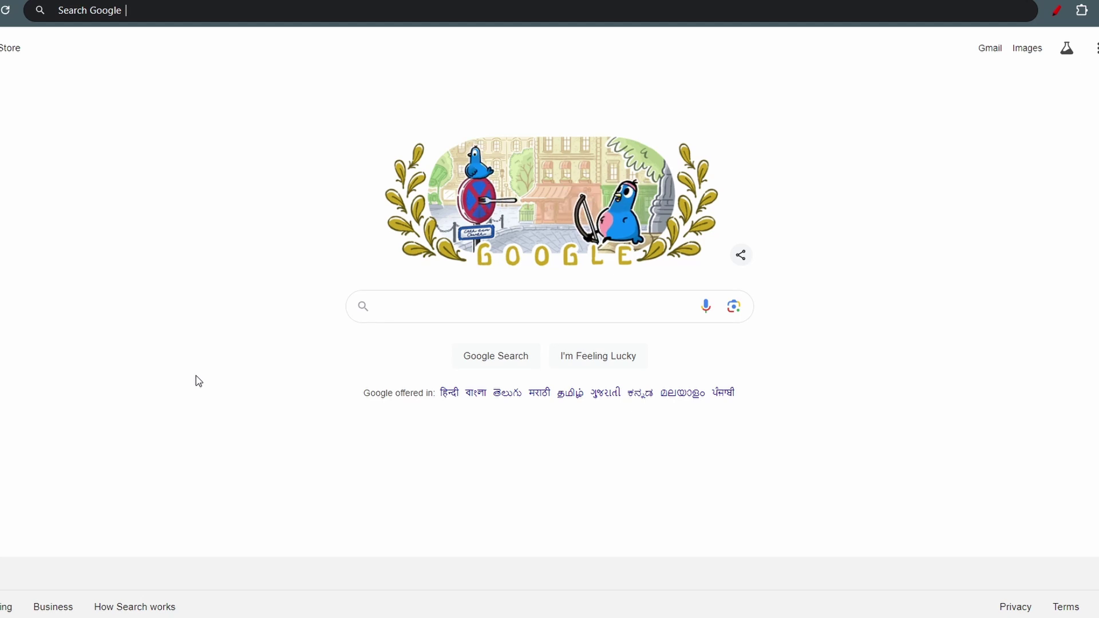
Step: Search Google for 'Inspire scholarship', correcting the misspelled query before running it
left_click(404, 311)
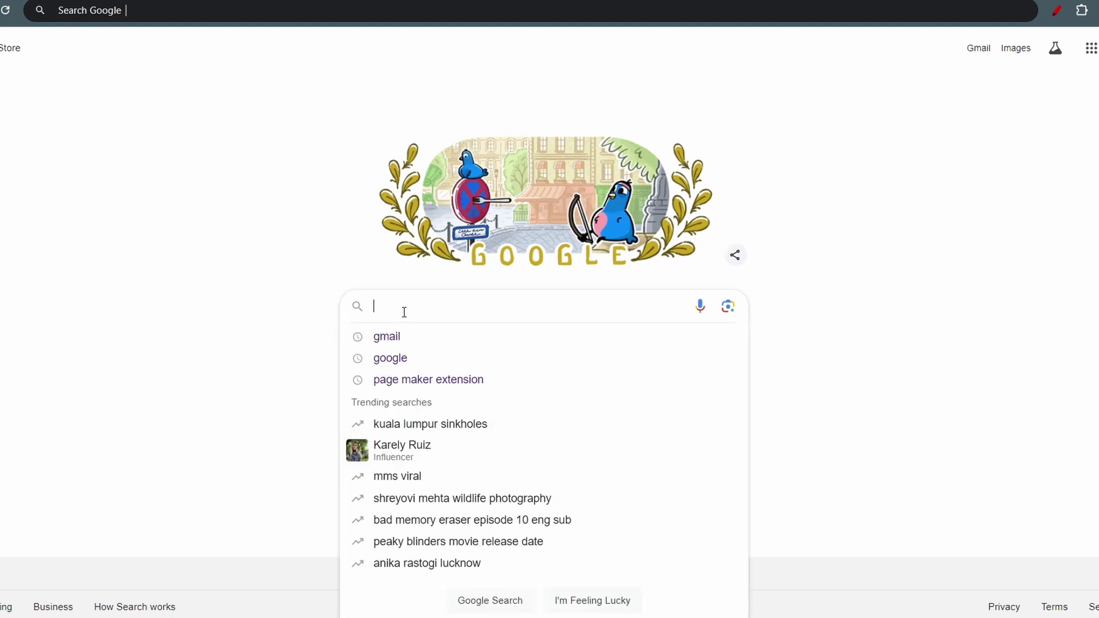
type("Inspi")
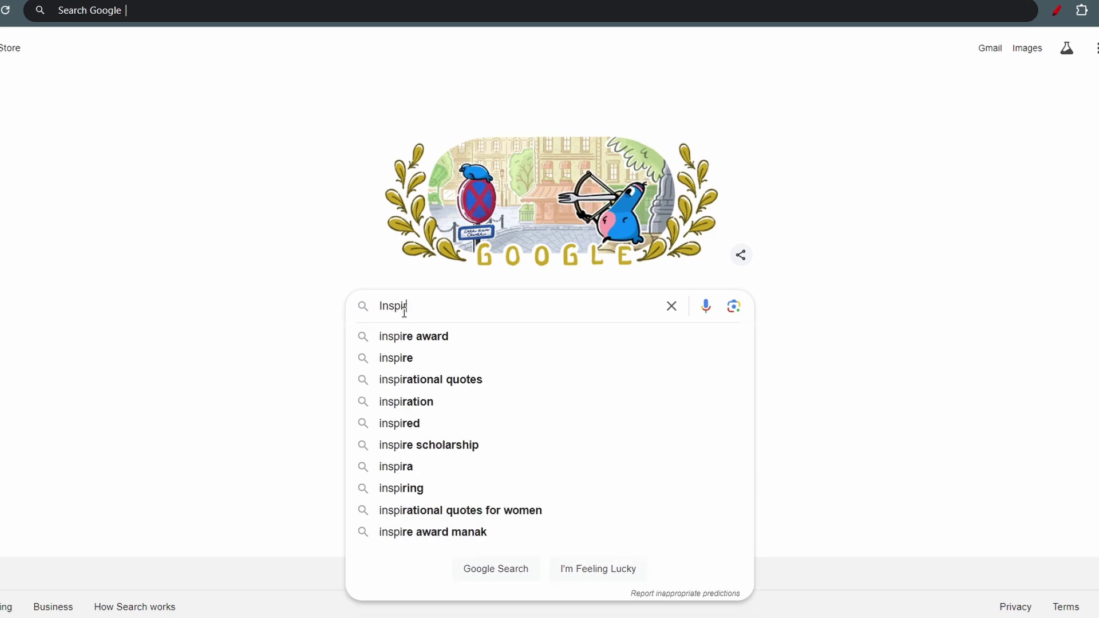
type("re scholarhshh")
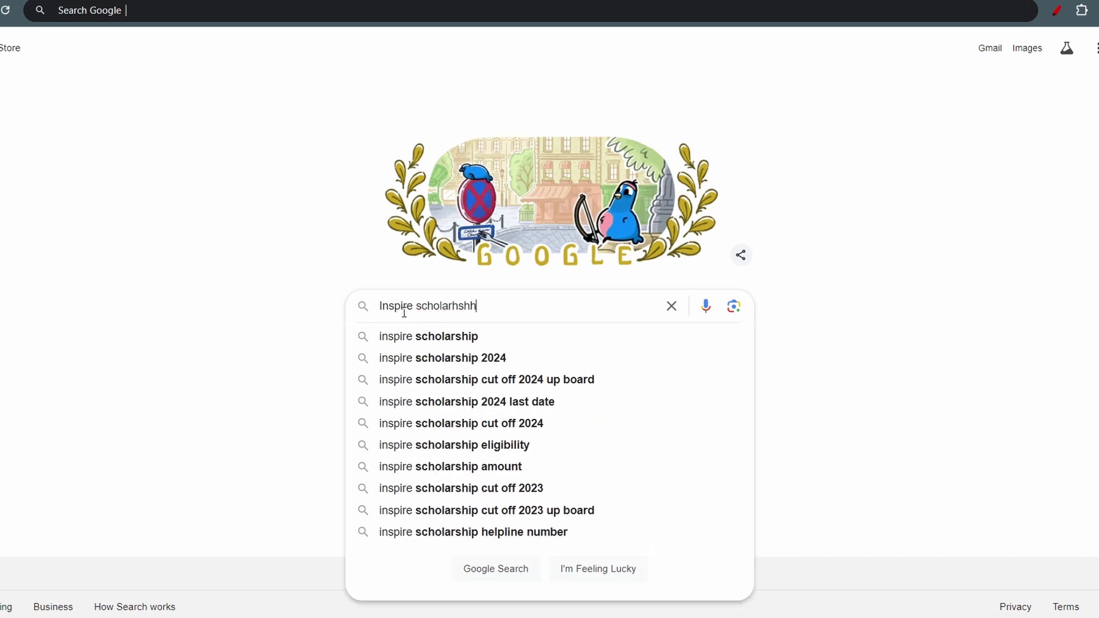
key("BackSpace")
type("ip")
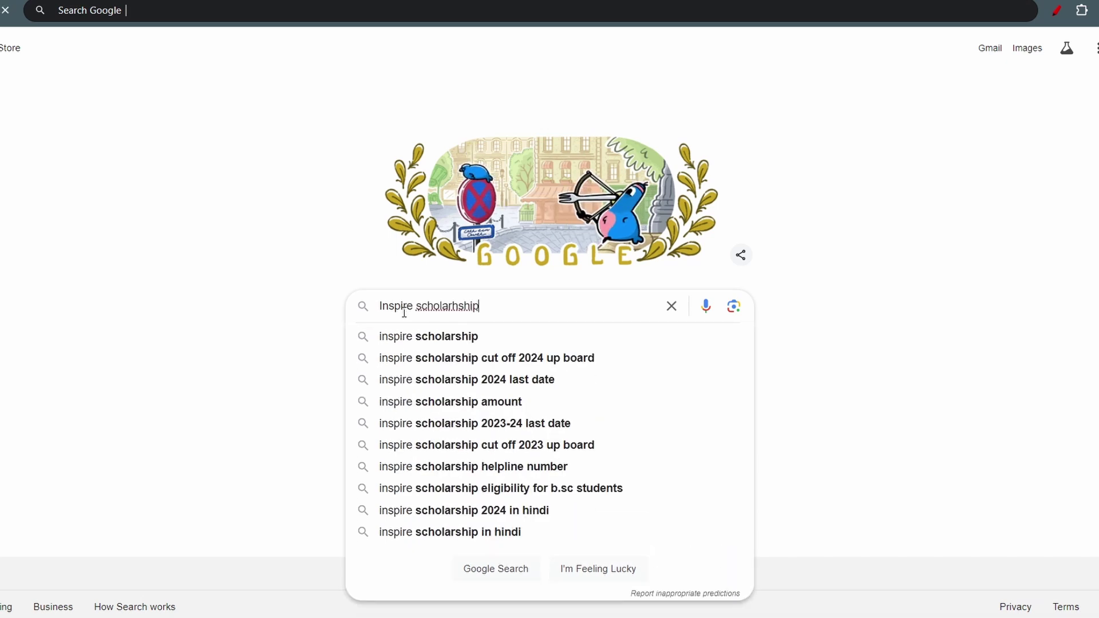
key("Return")
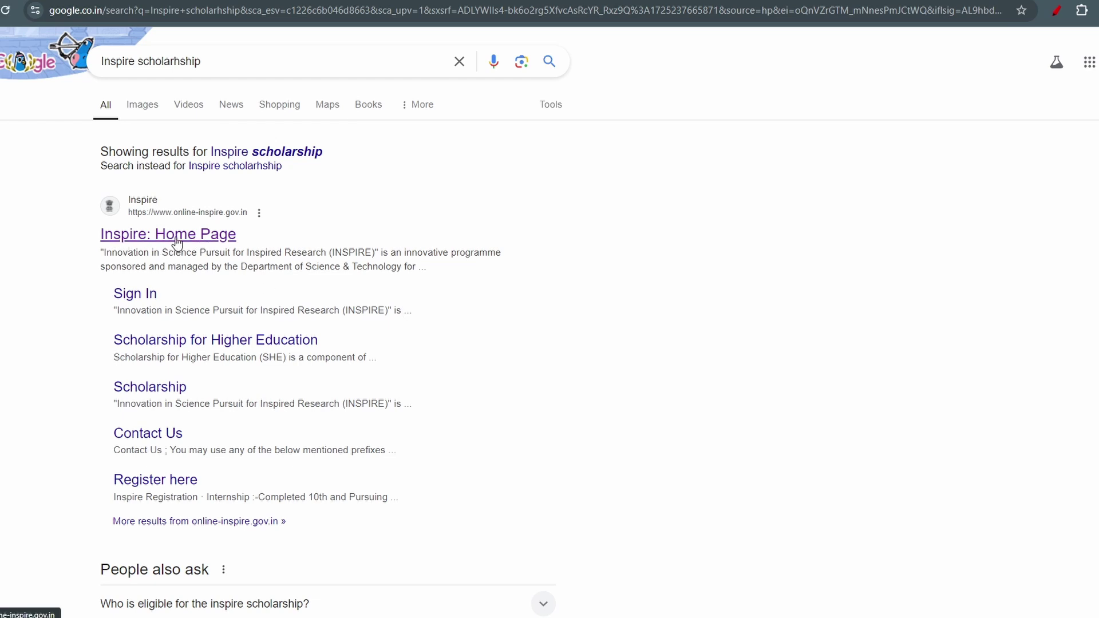
Step: Briefly circle the Inspire: Home Page result in red, then erase the annotation
left_click(1056, 10)
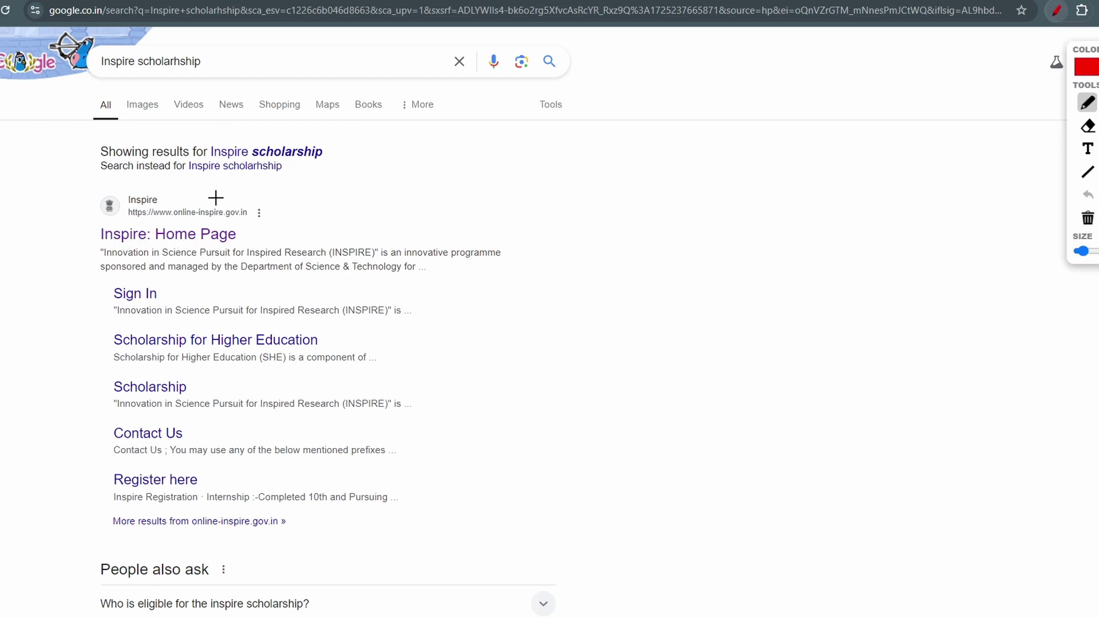
mouse_move(156, 200)
left_mouse_down()
mouse_move(44, 201)
mouse_move(294, 229)
mouse_move(157, 200)
left_mouse_up()
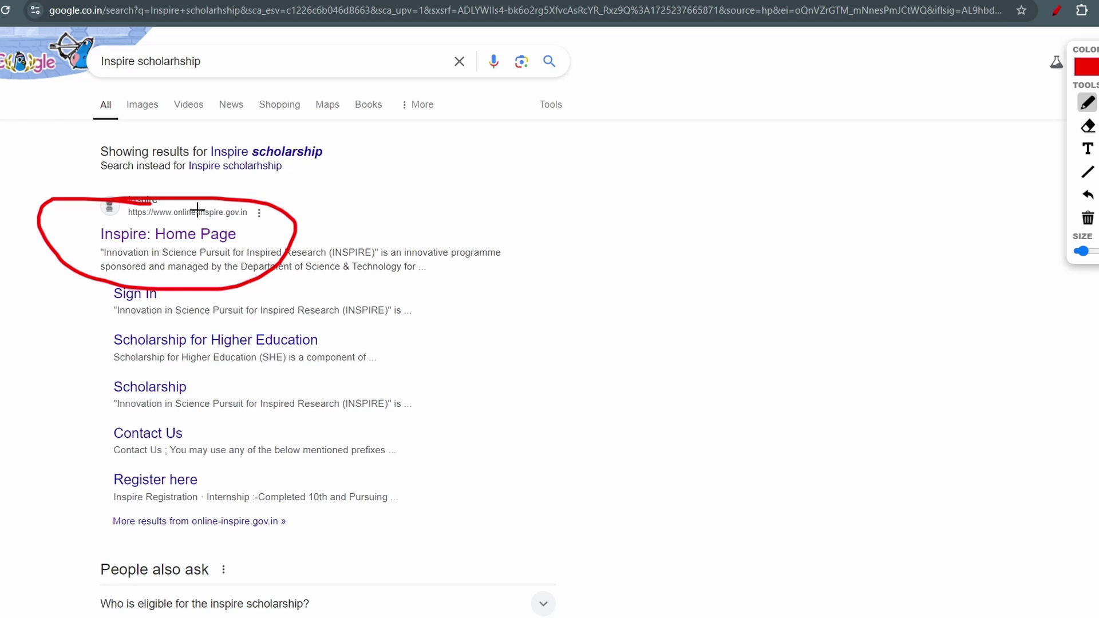
left_click(1088, 219)
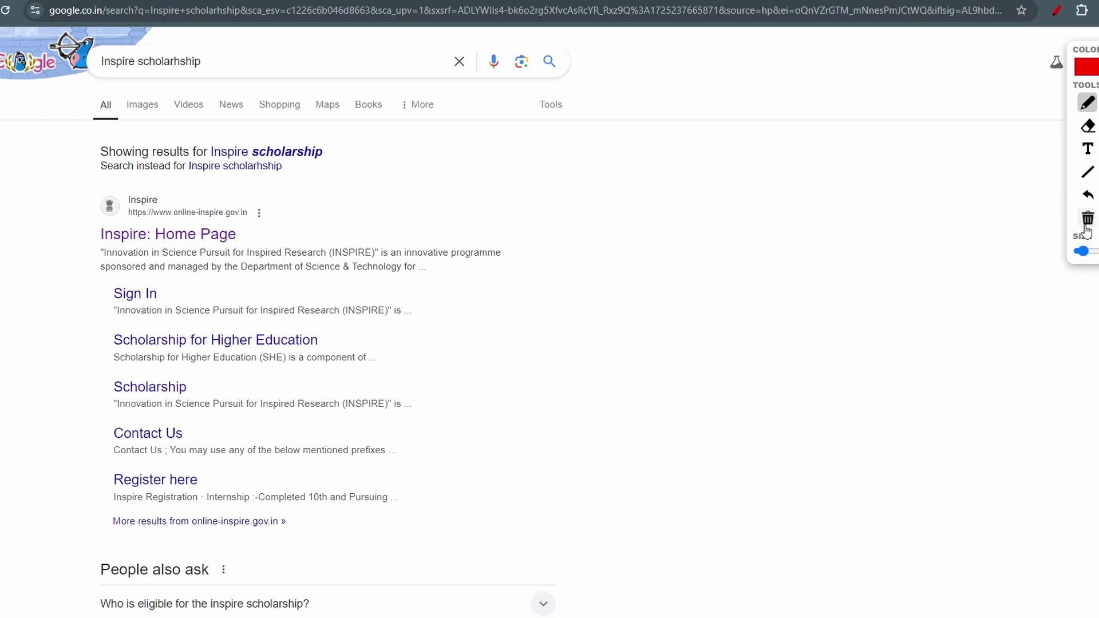
left_click(1056, 9)
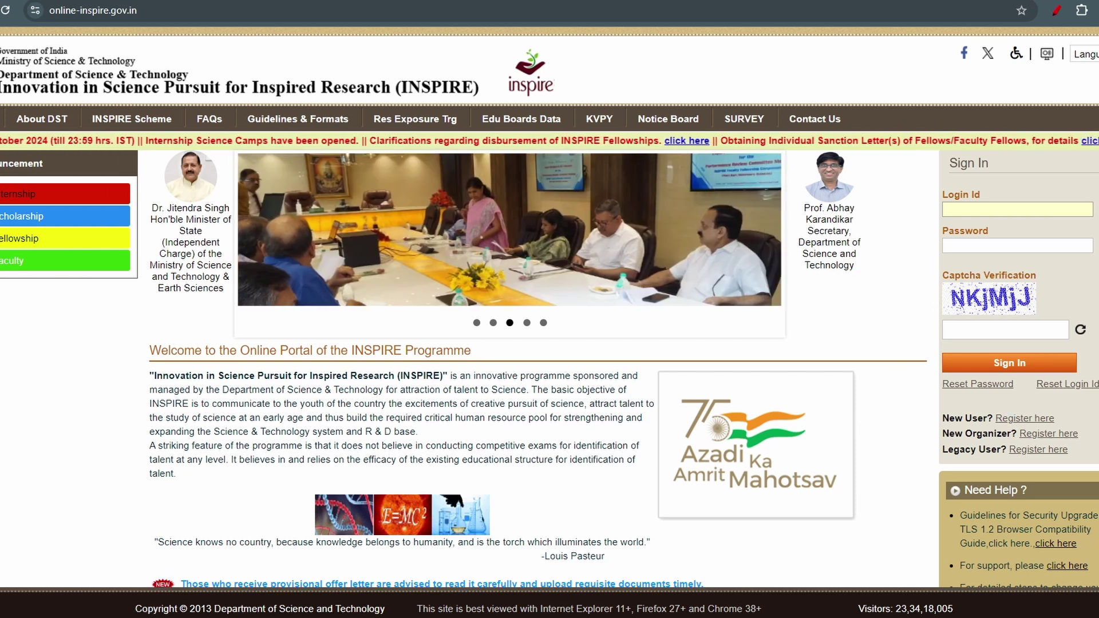
Step: Highlight the New User 'Register here' link, clear the mark, and open the Inspire Registration form
key("alt+shift+d")
mouse_move(931, 409)
left_mouse_down()
mouse_move(1059, 428)
mouse_move(1008, 403)
mouse_move(923, 404)
left_mouse_up()
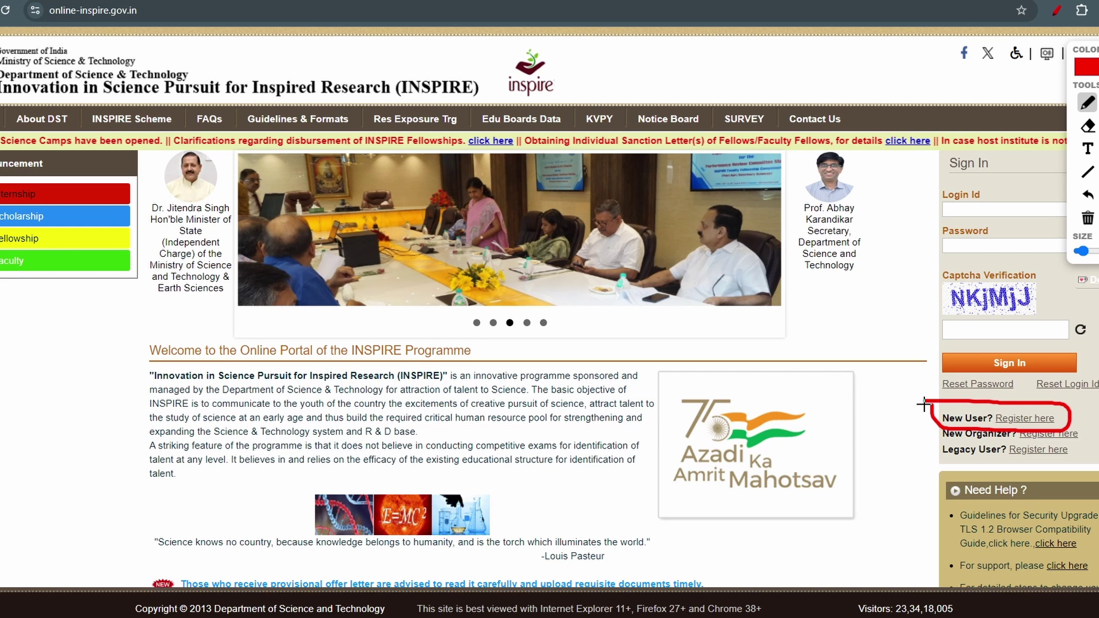
left_click(1057, 11)
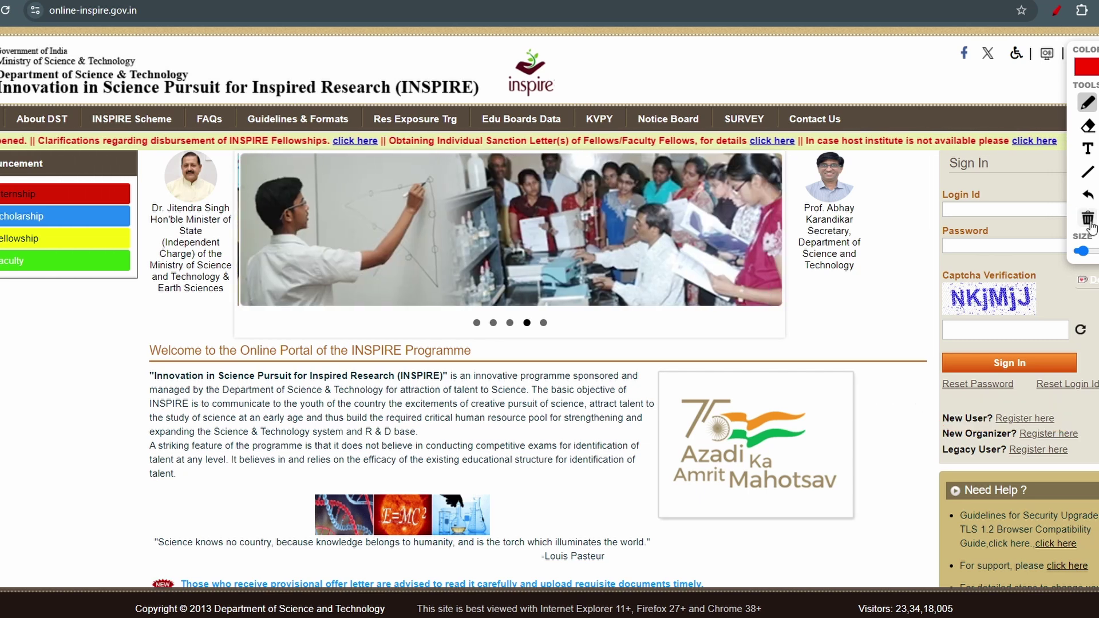
left_click(1058, 12)
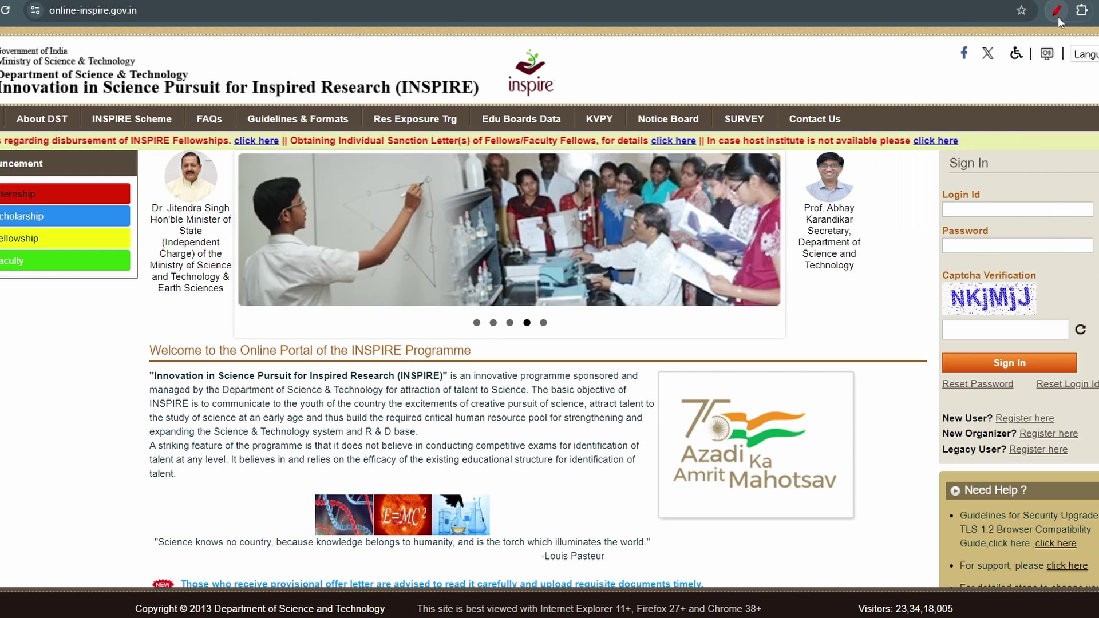
left_click(1035, 418)
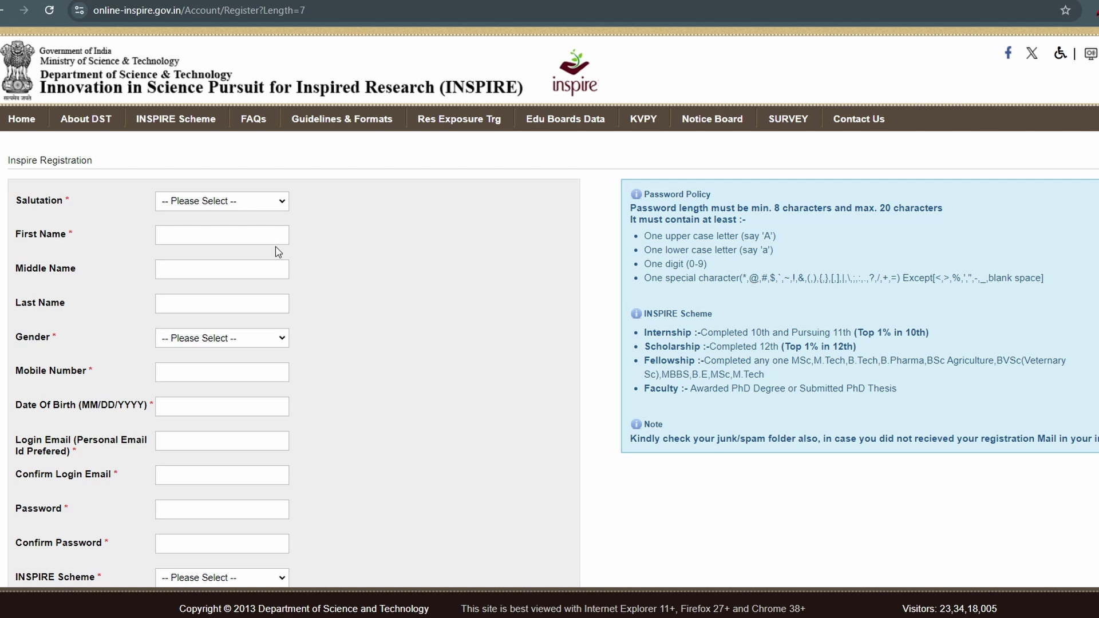
Step: Look over the Inspire Registration form down to the Password field, then return to the home page
scroll(269, 229, "down", 3)
left_click(205, 312)
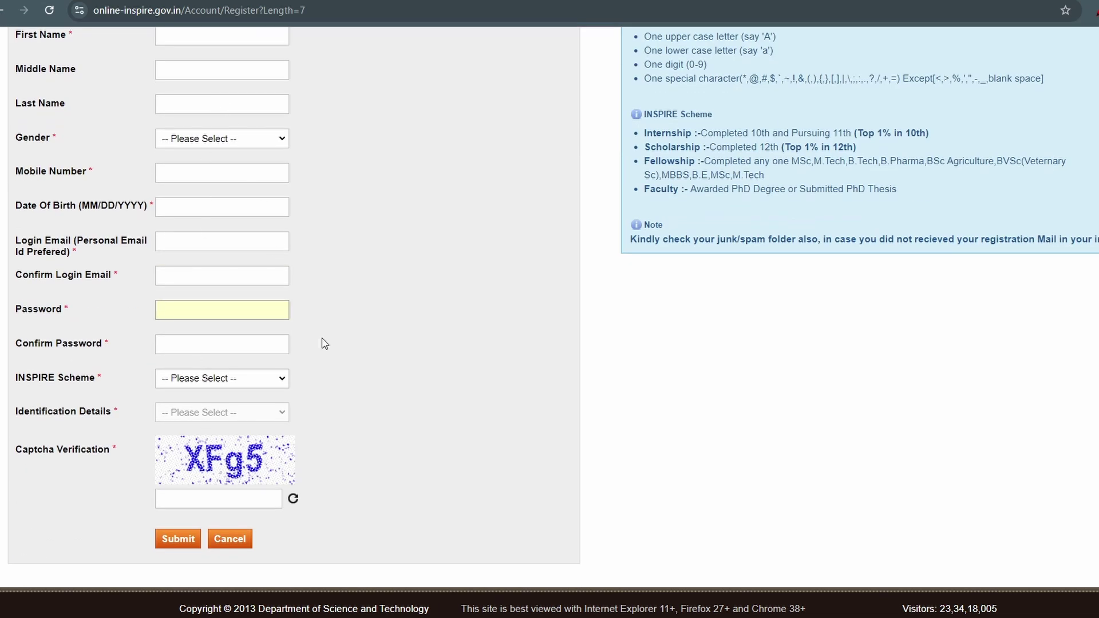
scroll(321, 337, "up", 4)
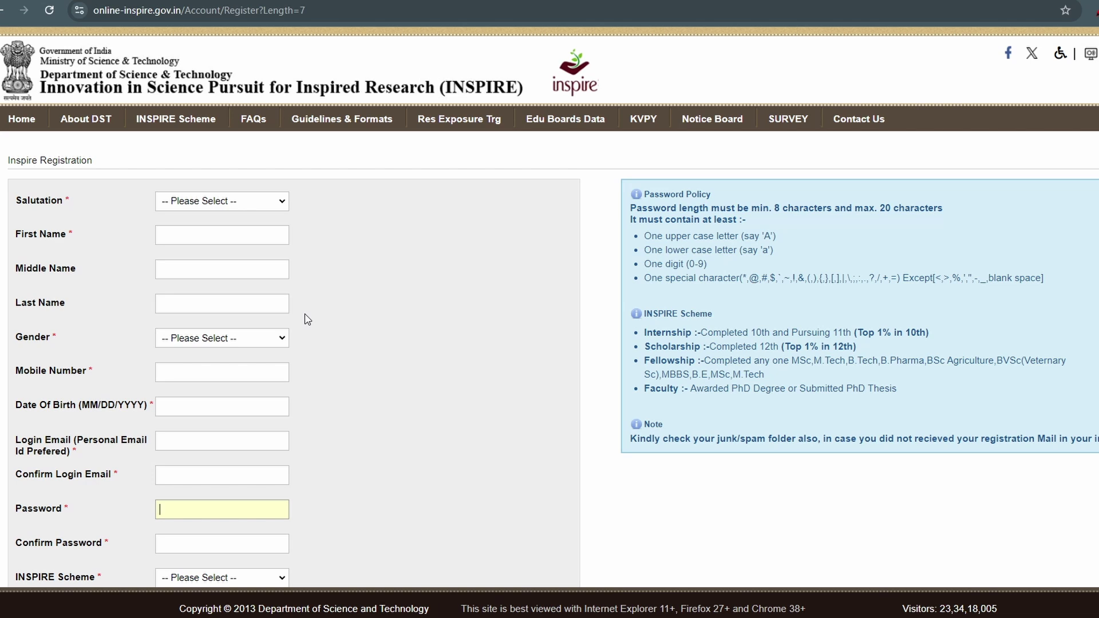
key("alt+Left")
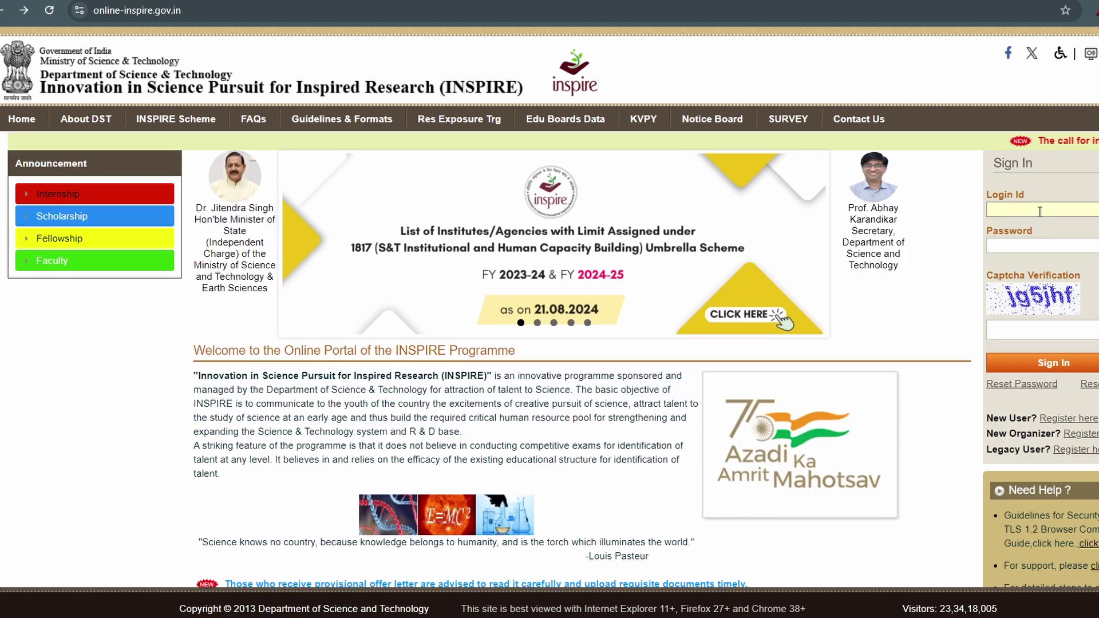
Step: Fill in the login ID, account password and captcha in the Sign In panel
left_click(1037, 232)
left_click(1028, 216)
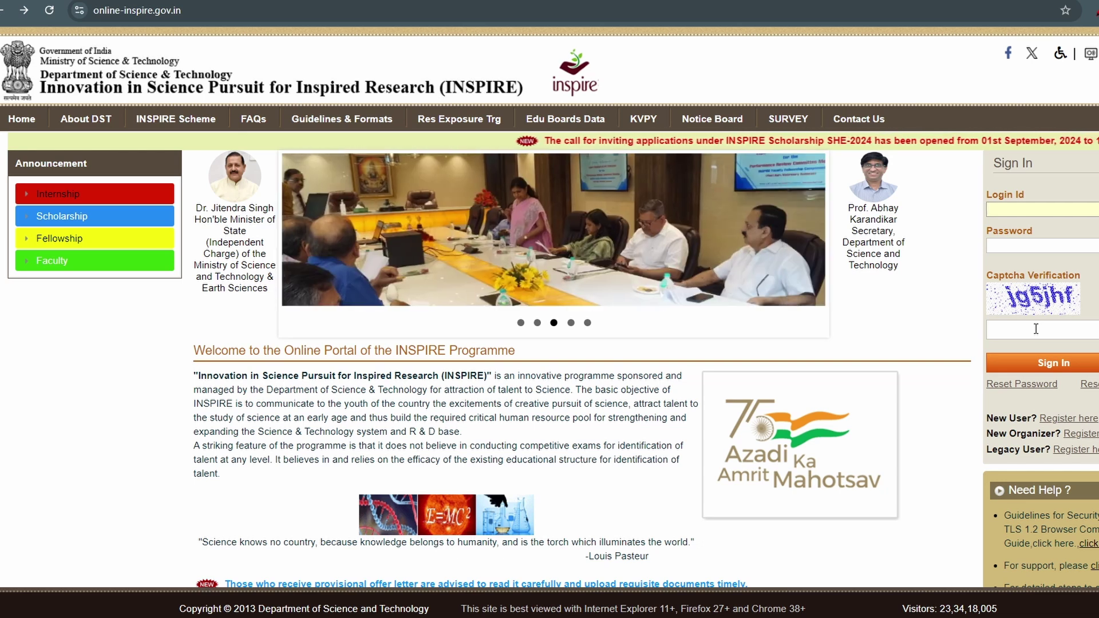
left_click(1035, 240)
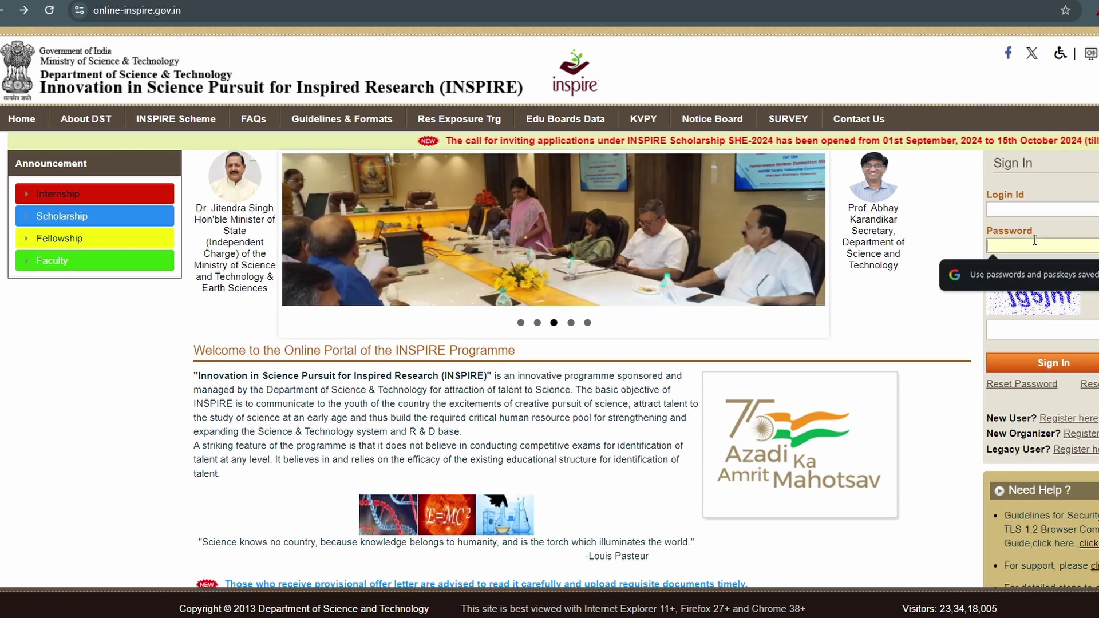
left_click(1046, 329)
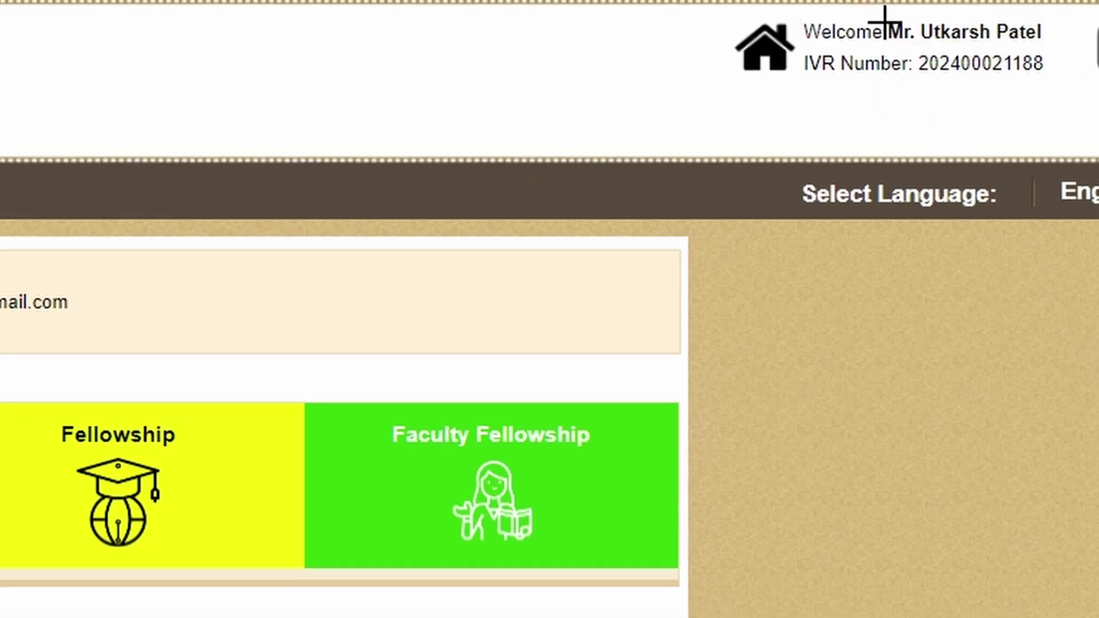
Step: Mark the welcome greeting, IVR number, empty reference number, e-mail, contact number and birth date in red
mouse_move(797, 5)
left_mouse_down()
mouse_move(830, 49)
mouse_move(1047, 60)
mouse_move(1028, 10)
left_mouse_up()
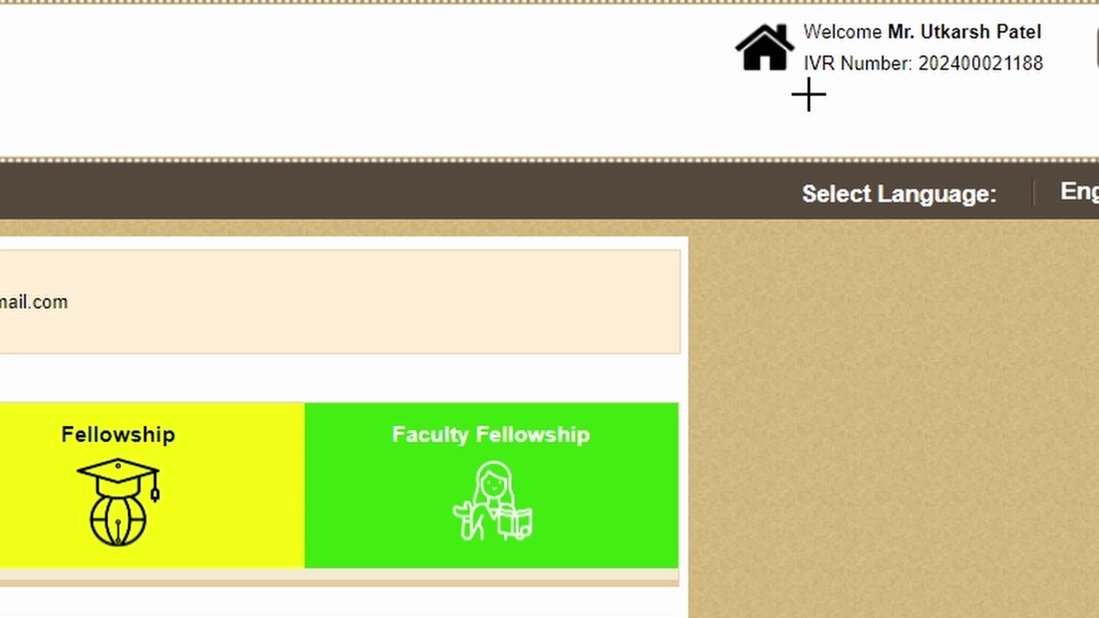
left_click_drag(792, 73, 1078, 90)
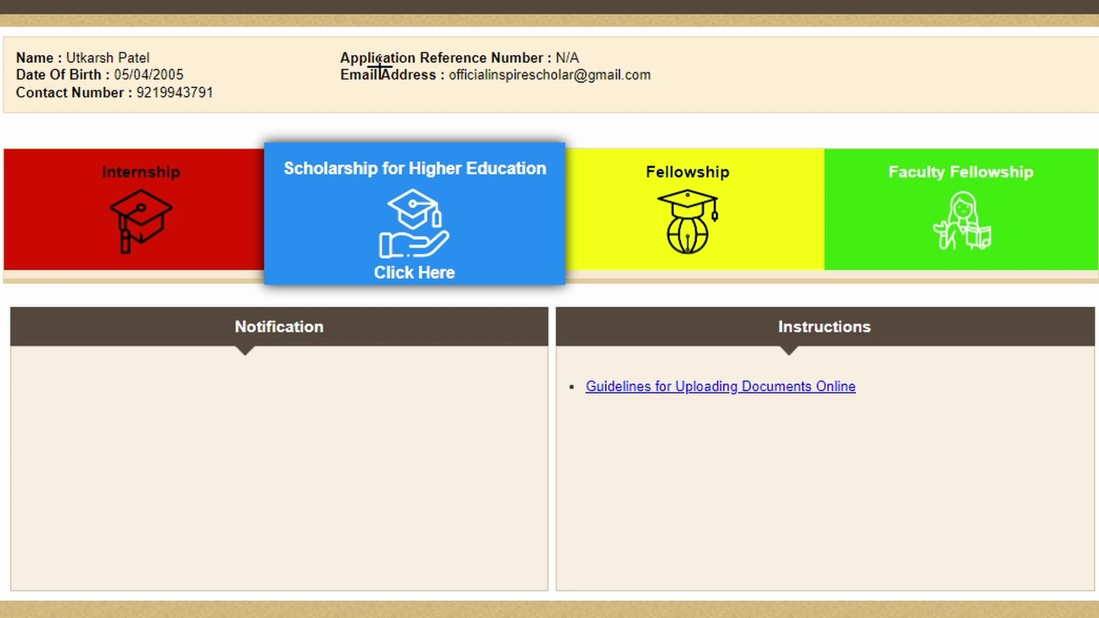
mouse_move(589, 55)
left_mouse_down()
mouse_move(625, 53)
mouse_move(732, 1)
left_mouse_up()
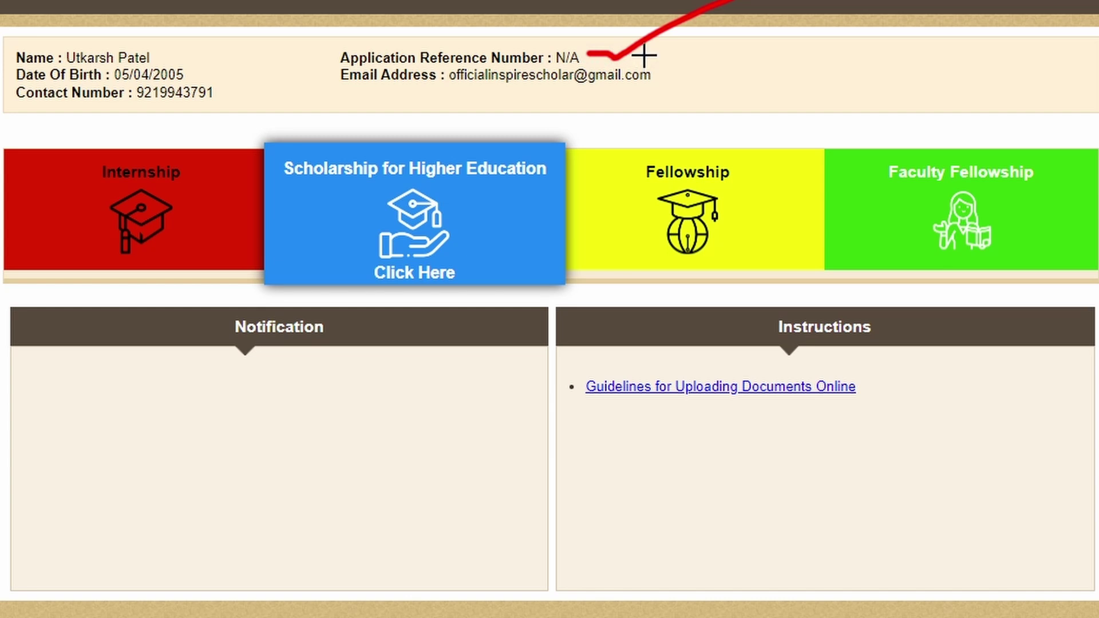
mouse_move(458, 90)
left_mouse_down()
mouse_move(662, 92)
mouse_move(750, 27)
left_mouse_up()
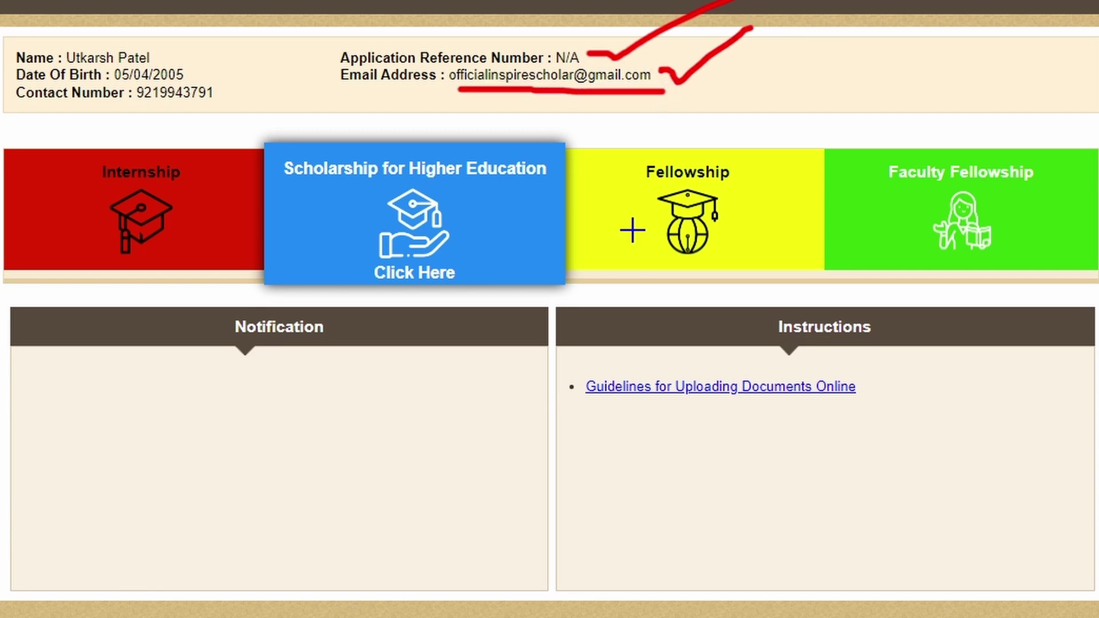
mouse_move(142, 109)
left_mouse_down()
mouse_move(218, 112)
mouse_move(293, 79)
left_mouse_up()
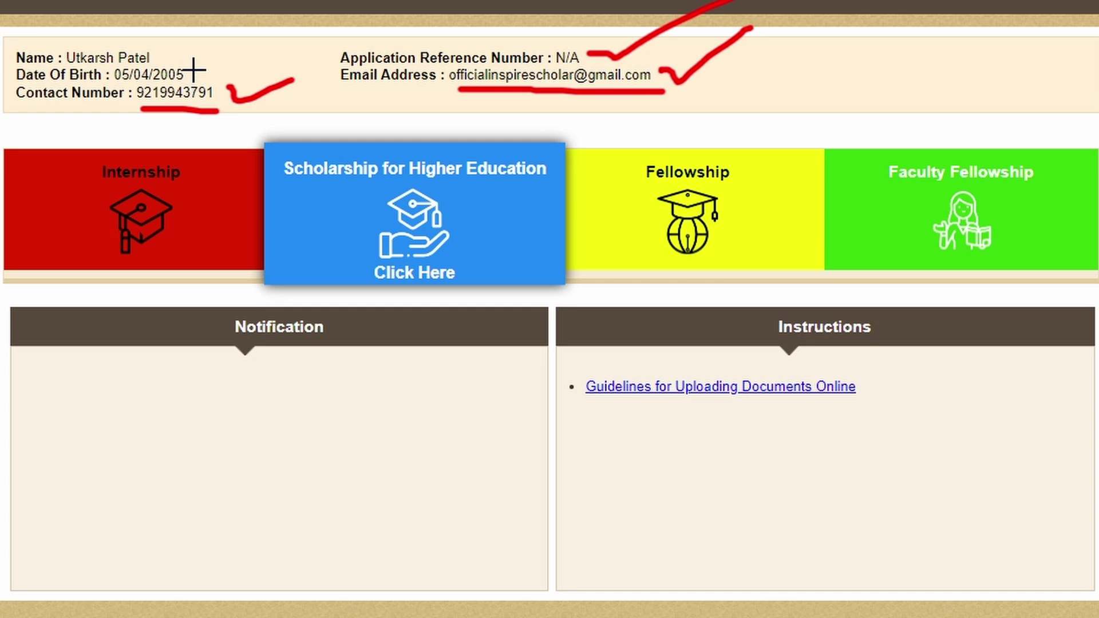
mouse_move(193, 70)
left_mouse_down()
mouse_move(205, 76)
mouse_move(276, 27)
left_mouse_up()
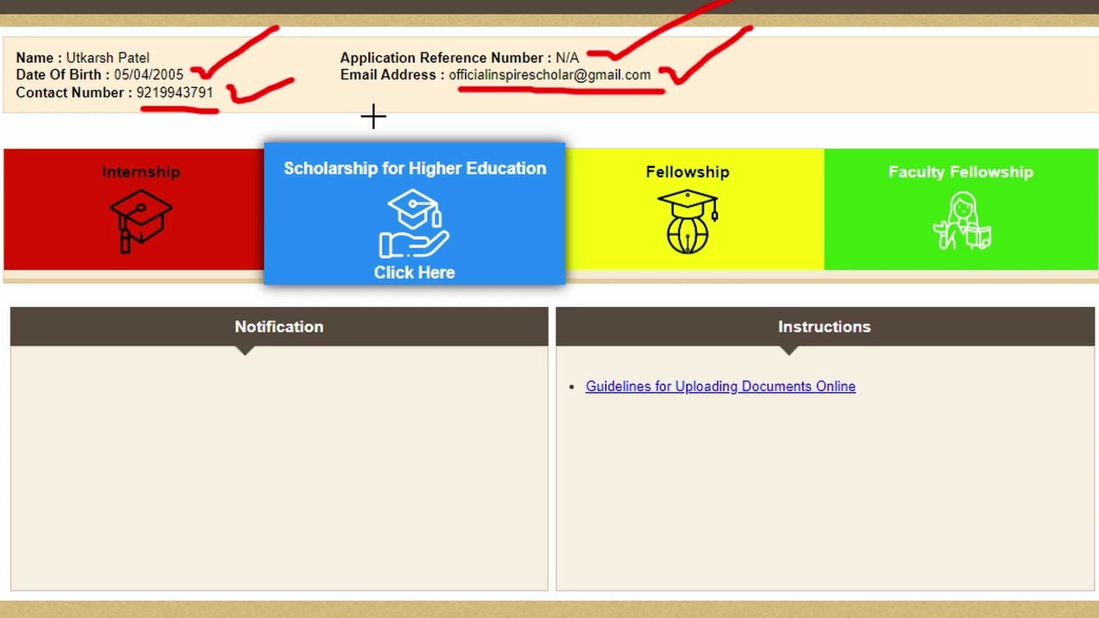
key("Escape")
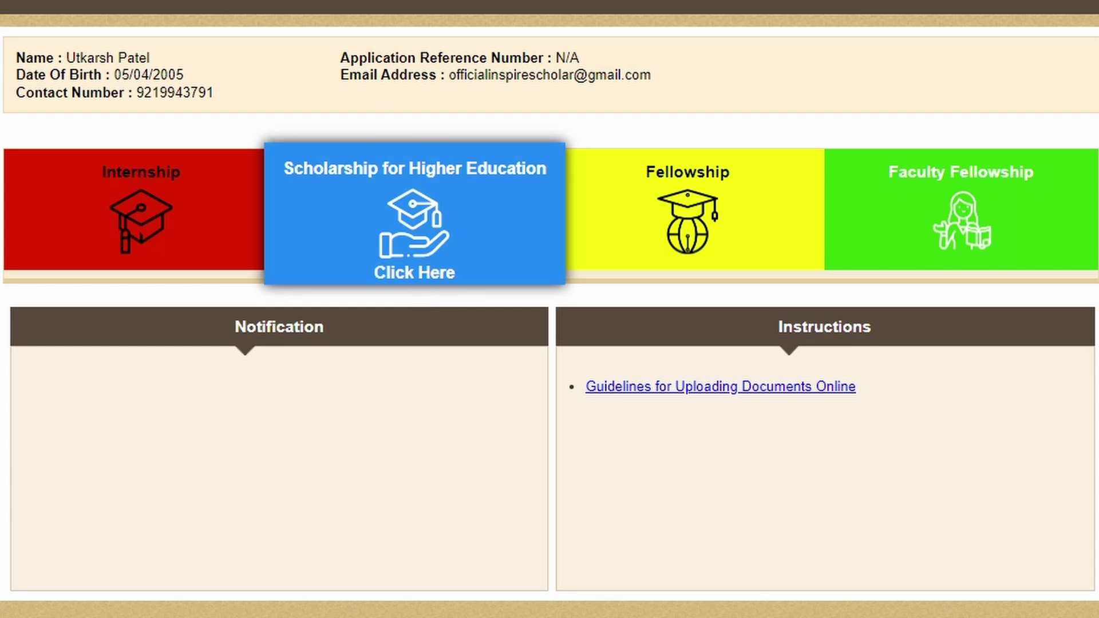
Step: Circle the Scholarship for Higher Education card, clear the mark, and open that section
mouse_move(255, 112)
left_mouse_down()
mouse_move(229, 321)
mouse_move(669, 291)
left_mouse_up()
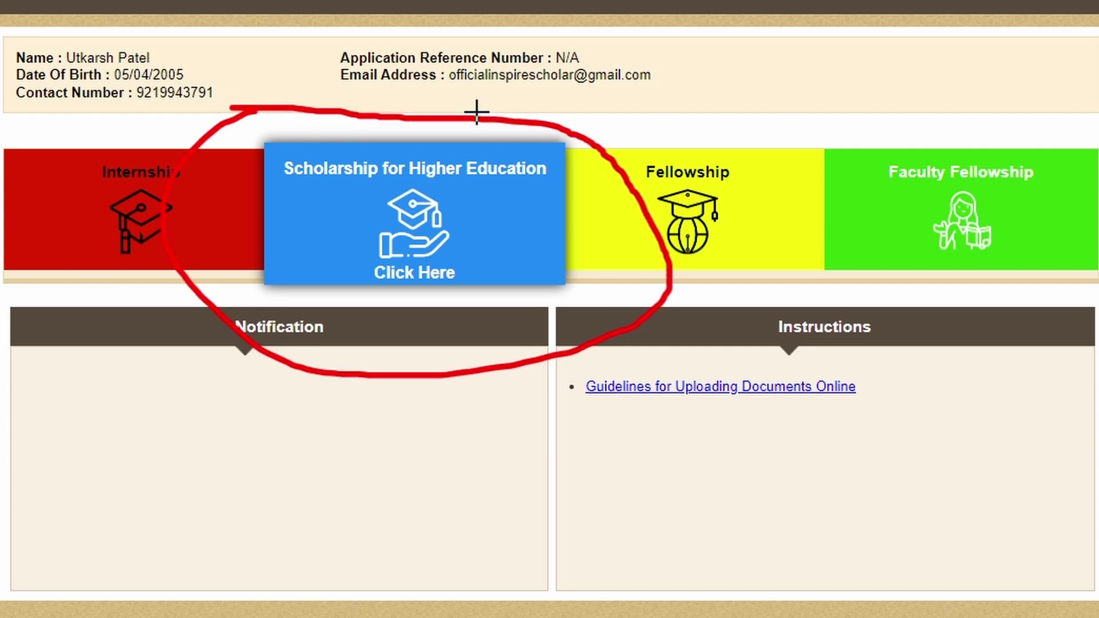
key("Escape")
left_click(405, 203)
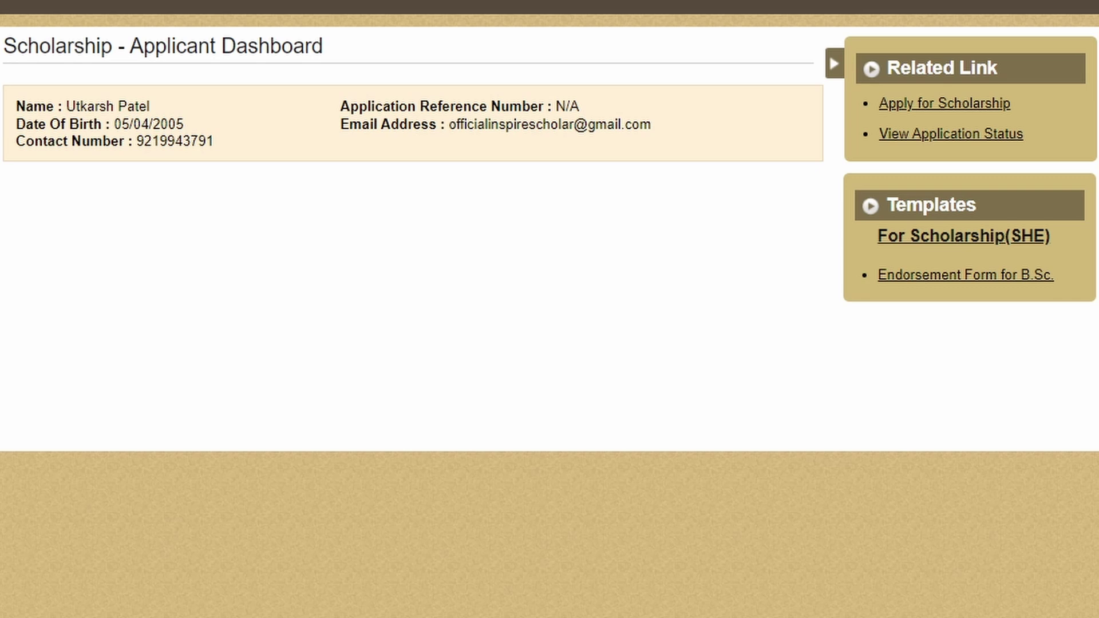
Step: Mark the Apply for Scholarship link and B.Sc. endorsement template, then open the SHE-2024 application form
mouse_move(848, 65)
left_mouse_down()
mouse_move(841, 109)
mouse_move(868, 123)
mouse_move(1023, 121)
mouse_move(979, 50)
mouse_move(865, 58)
mouse_move(852, 71)
left_mouse_up()
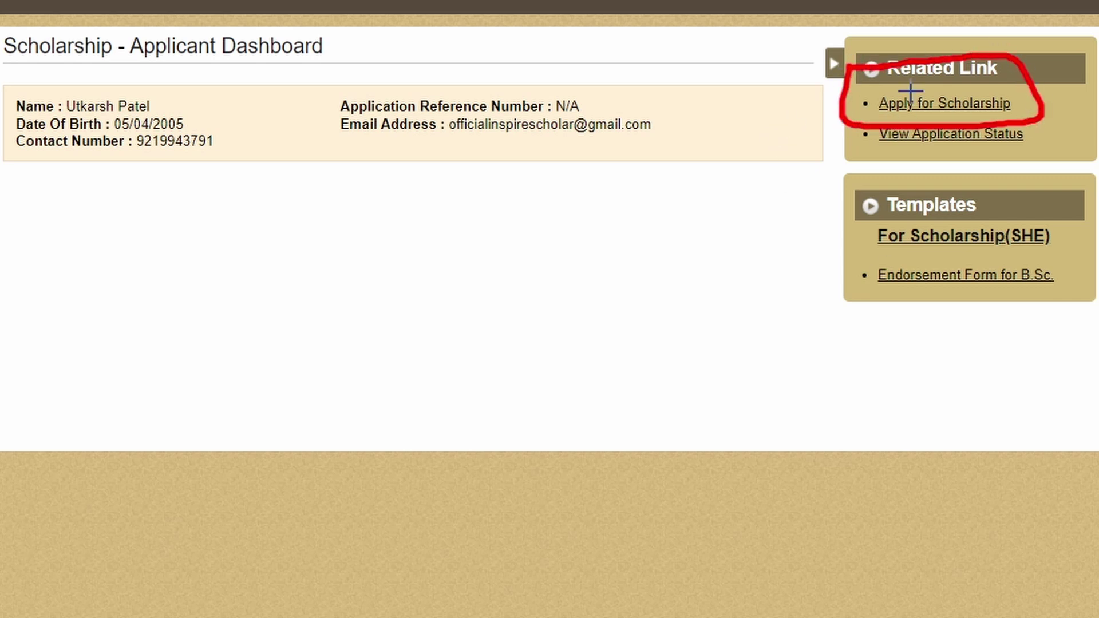
key("Escape")
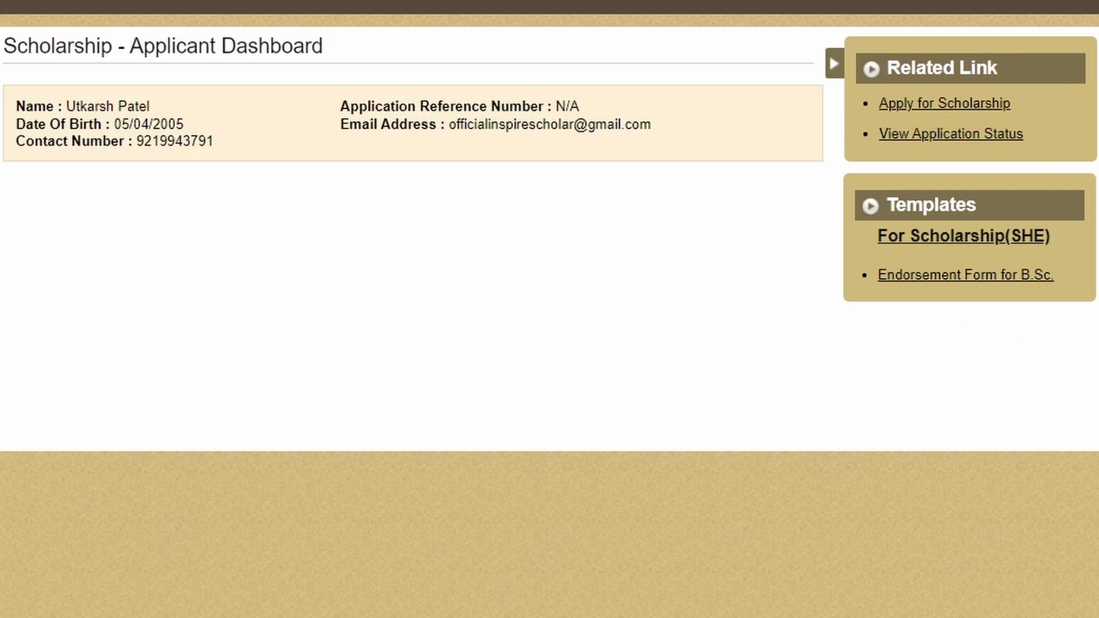
mouse_move(861, 251)
left_mouse_down()
mouse_move(856, 314)
mouse_move(1096, 329)
mouse_move(946, 240)
mouse_move(853, 249)
left_mouse_up()
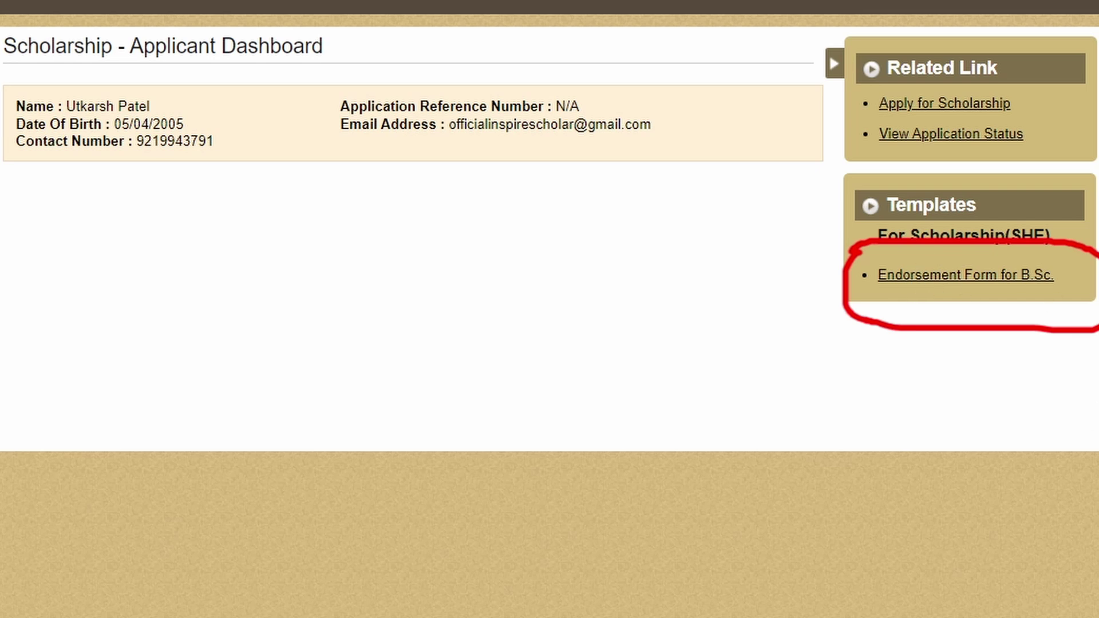
key("Escape")
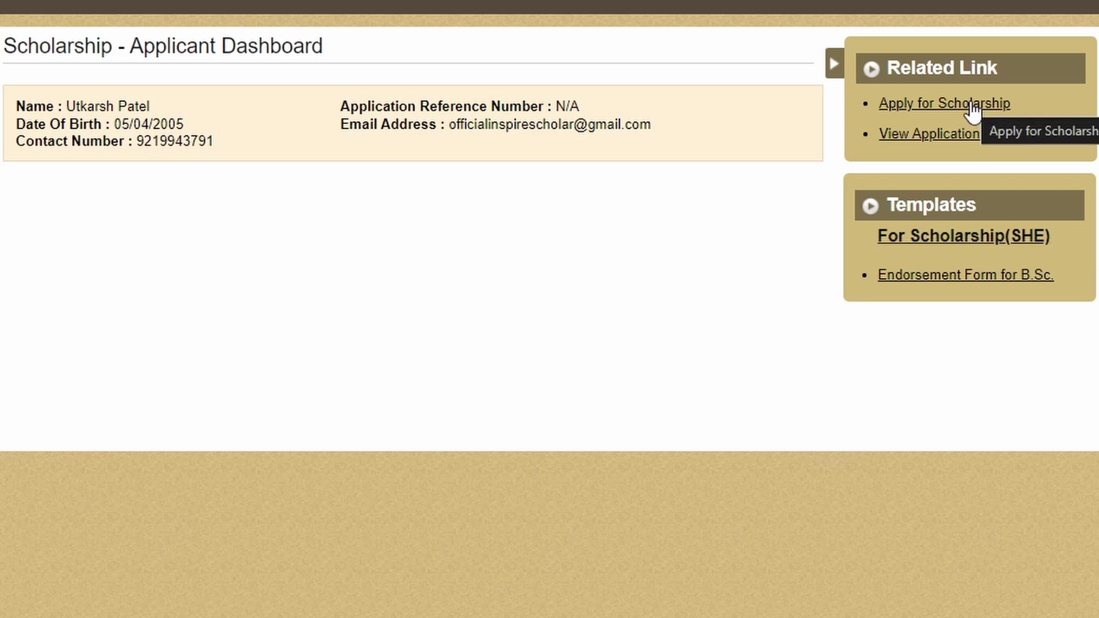
left_click(952, 108)
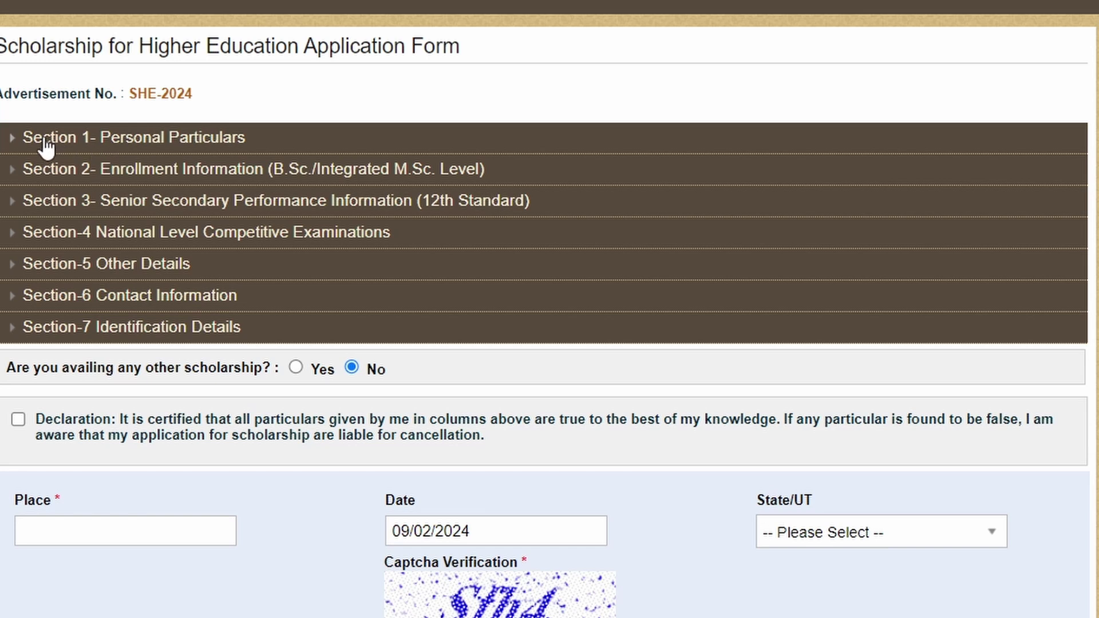
left_click(11, 144)
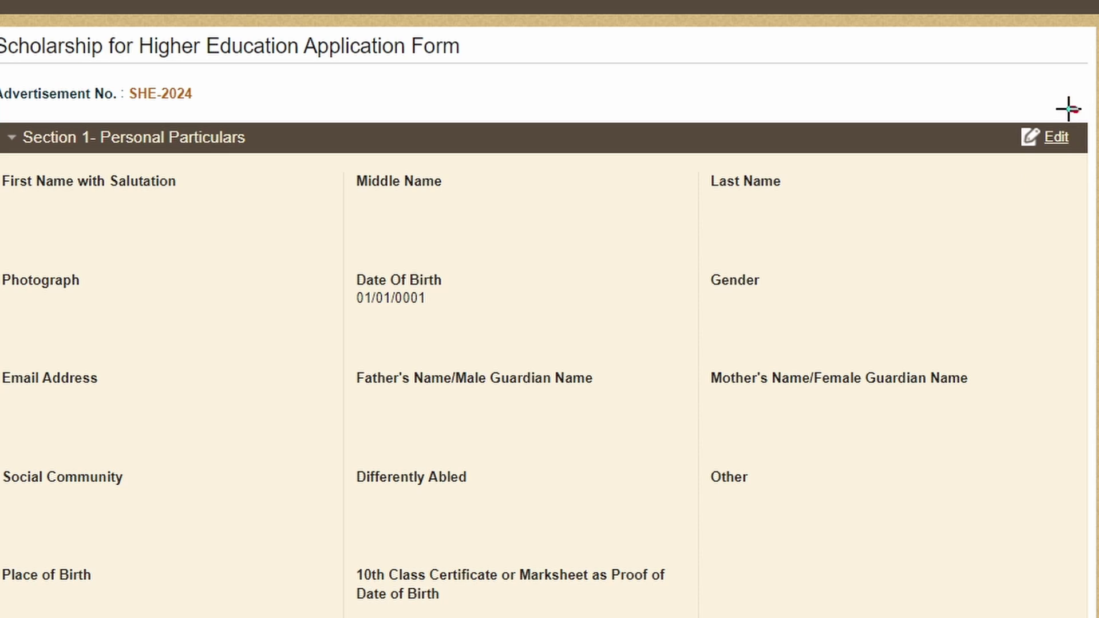
mouse_move(1078, 109)
left_mouse_down()
mouse_move(1010, 155)
mouse_move(1090, 163)
mouse_move(1081, 109)
mouse_move(1065, 109)
left_mouse_up()
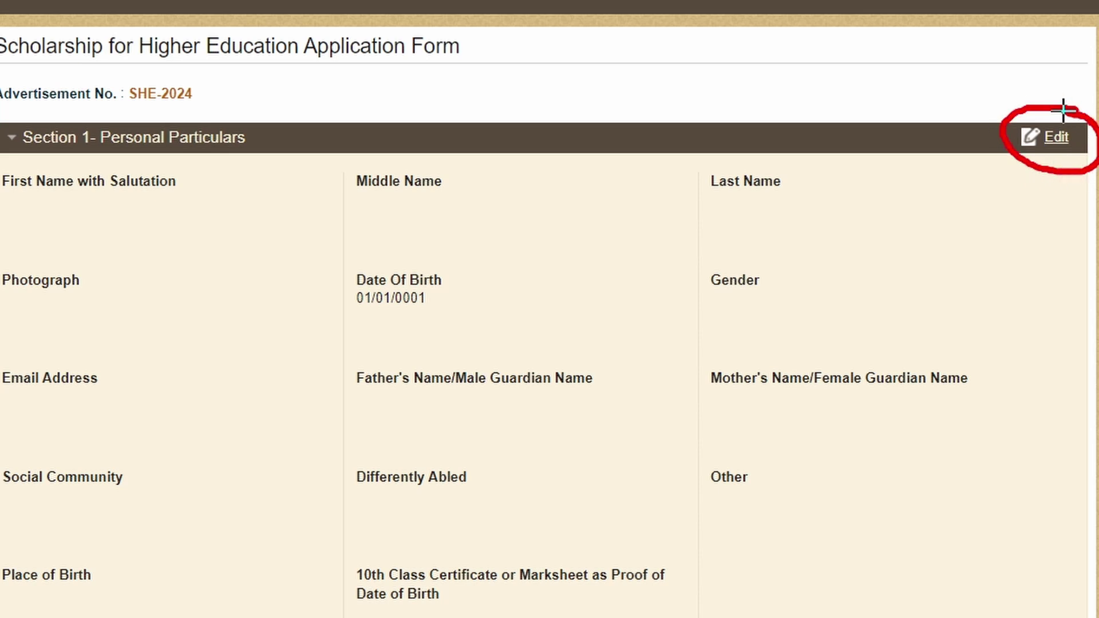
left_click_drag(70, 221, 240, 166)
left_click_drag(383, 208, 529, 197)
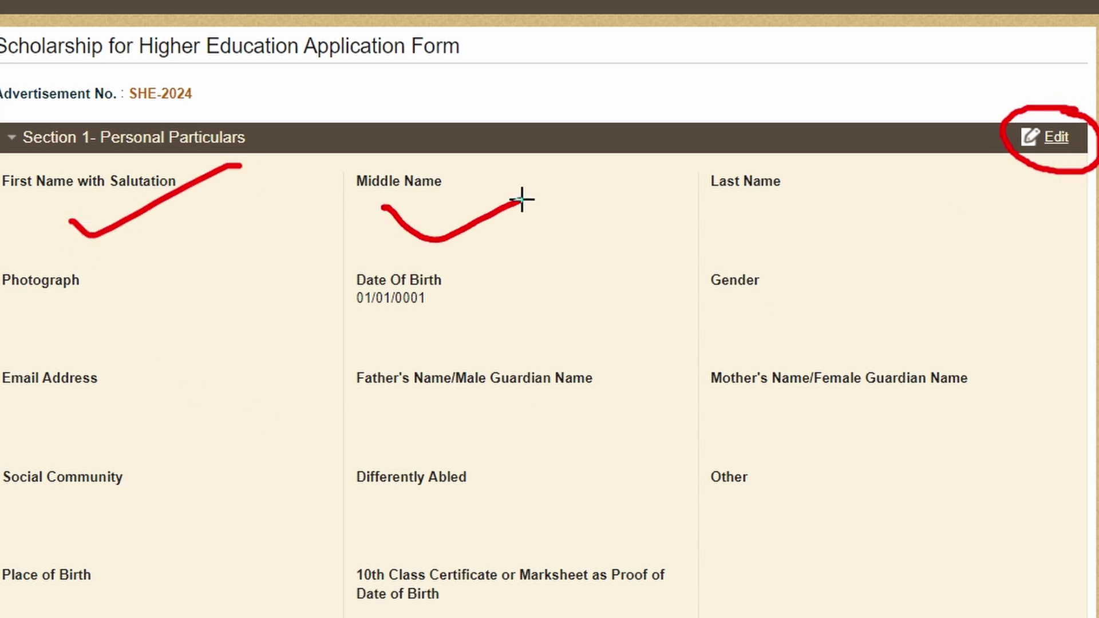
left_click_drag(765, 223, 905, 173)
left_click_drag(54, 313, 214, 269)
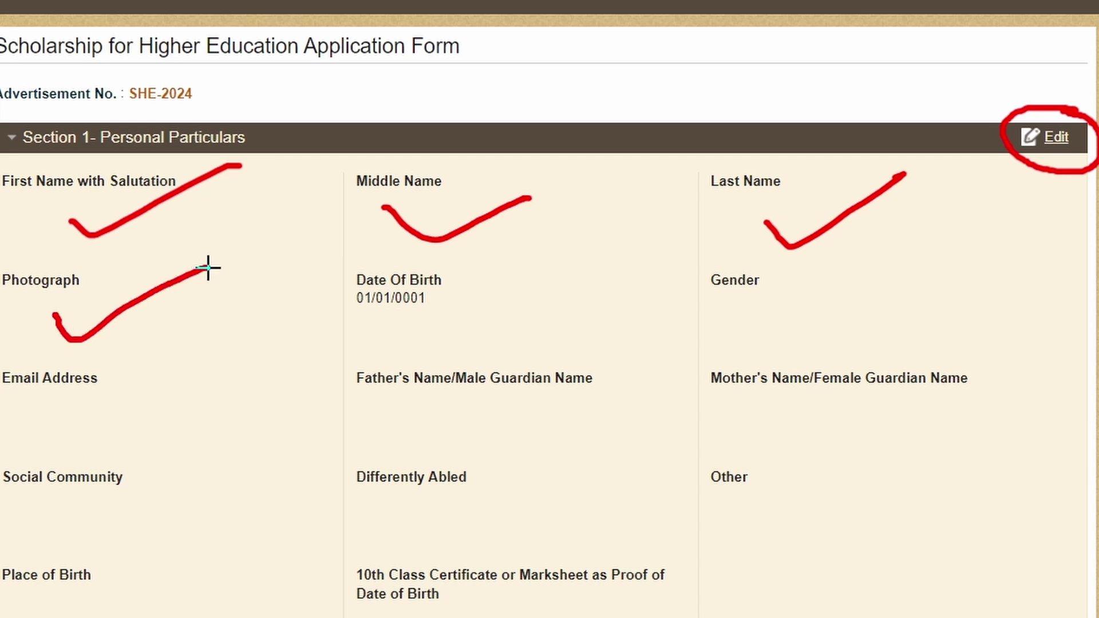
mouse_move(445, 311)
left_mouse_down()
mouse_move(466, 351)
mouse_move(569, 284)
left_mouse_up()
left_click_drag(732, 314, 864, 285)
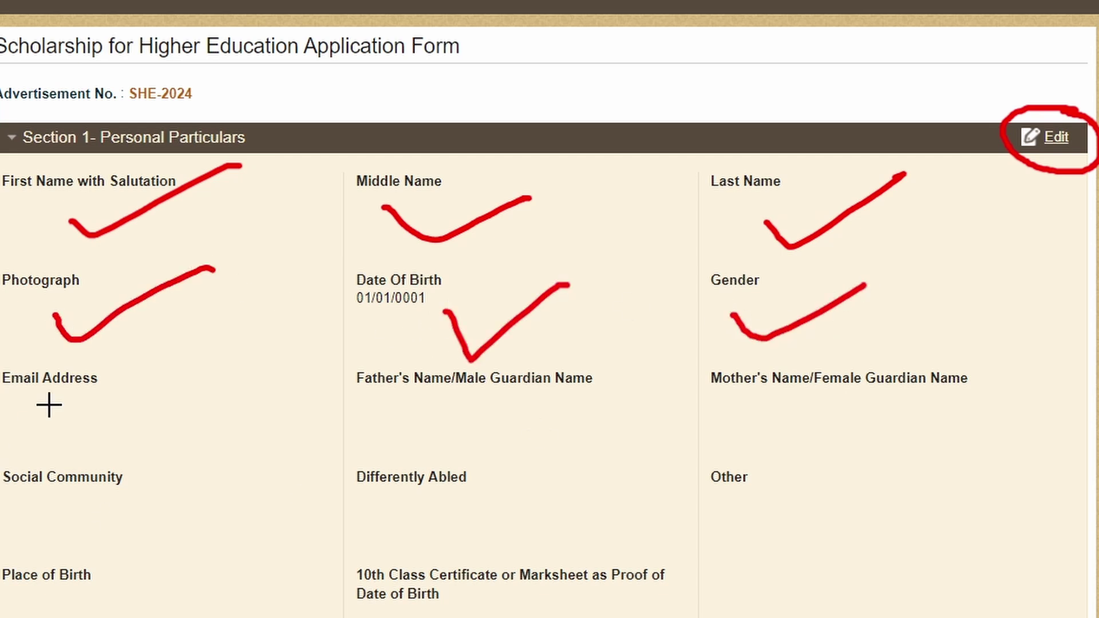
left_click_drag(56, 402, 217, 377)
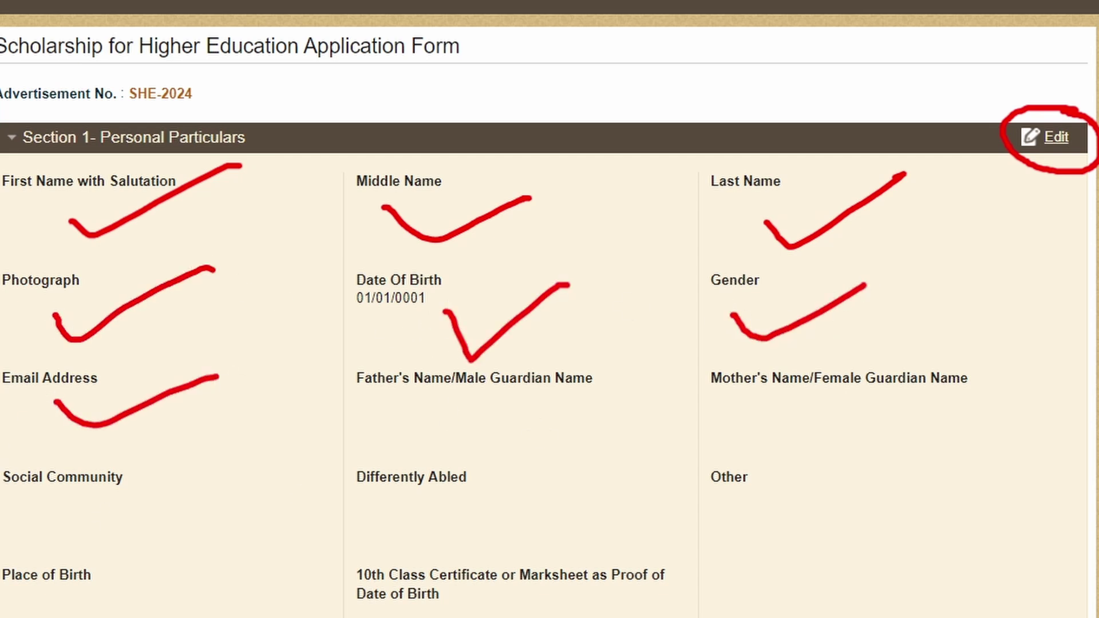
key("Escape")
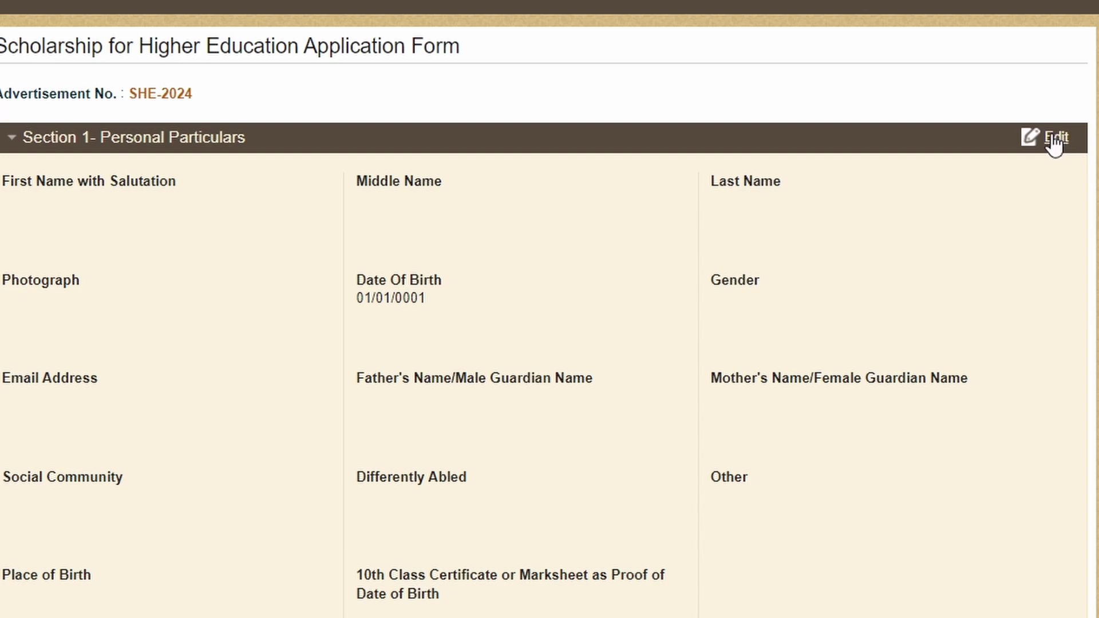
left_click(1055, 138)
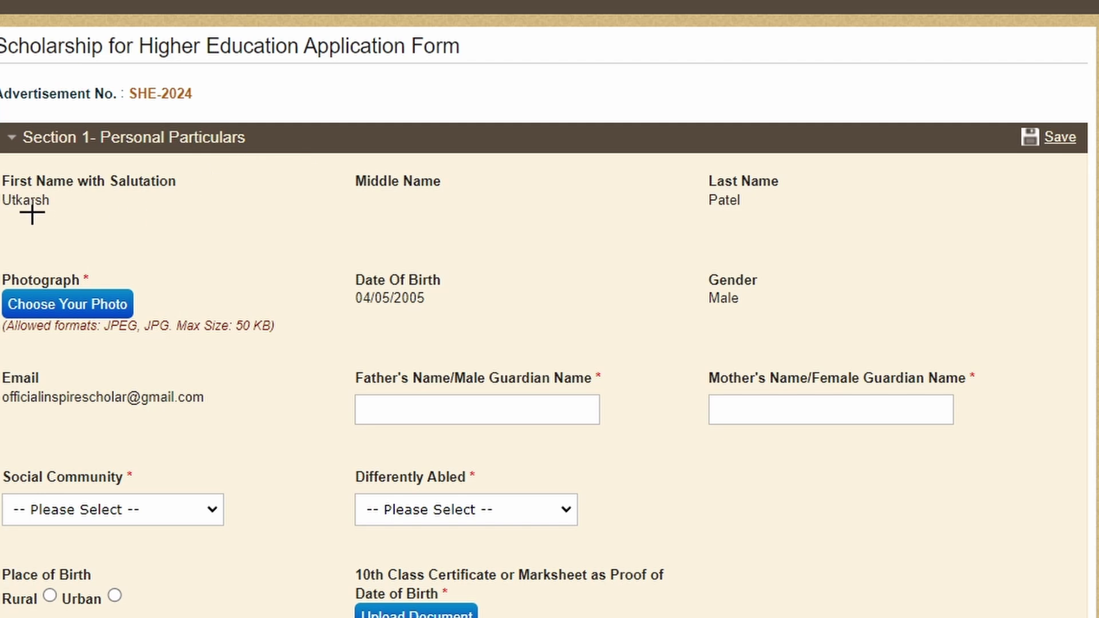
left_click_drag(1, 215, 91, 216)
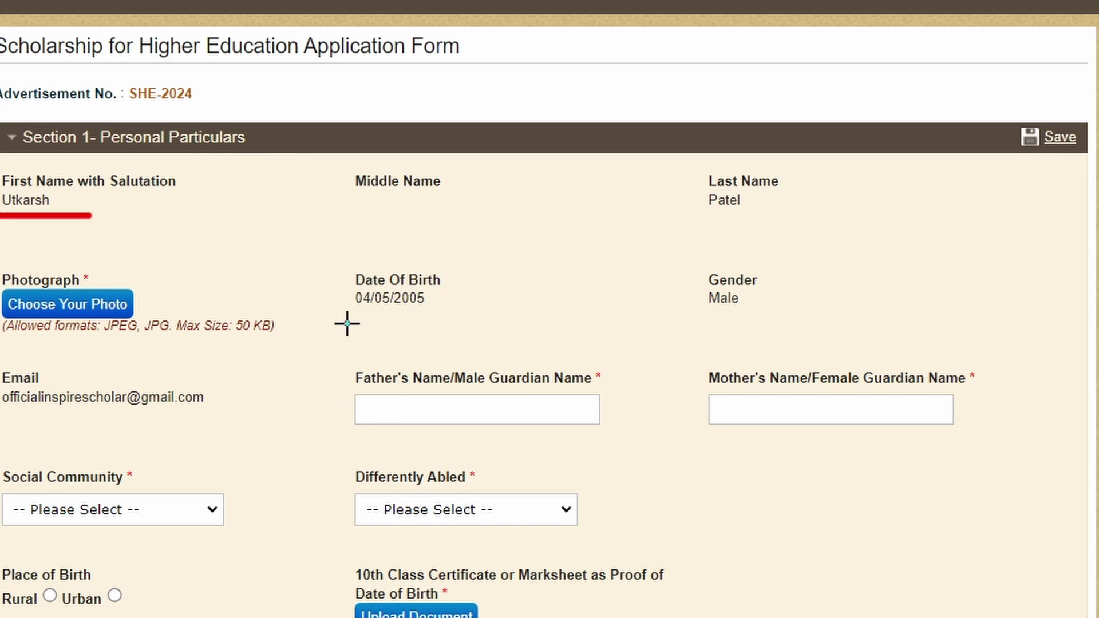
left_click_drag(346, 324, 468, 317)
left_click_drag(713, 328, 794, 322)
left_click_drag(702, 229, 779, 227)
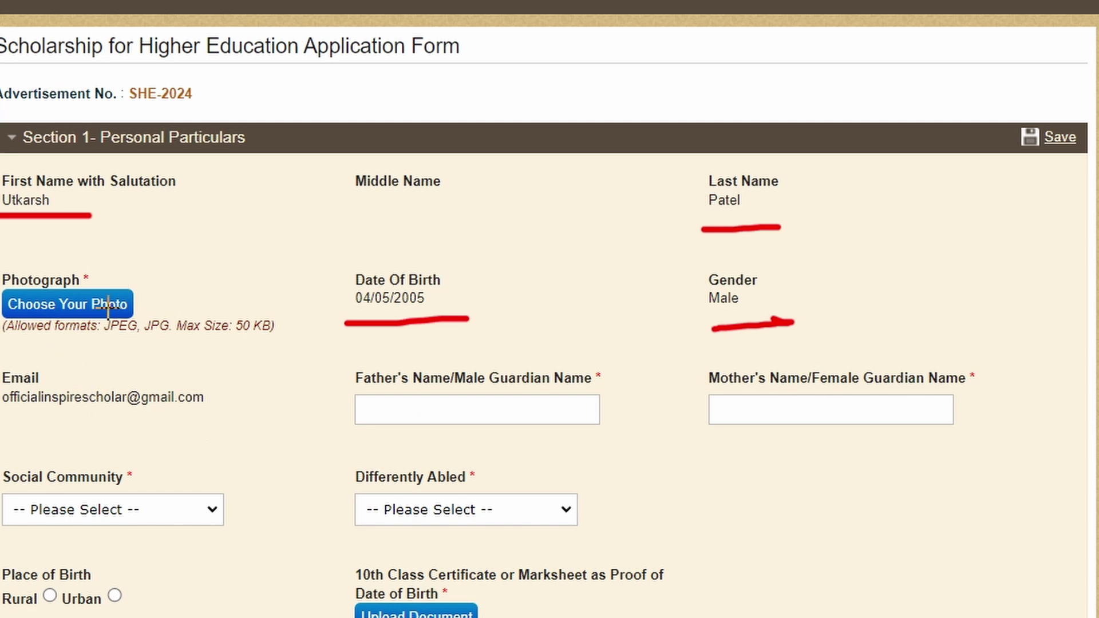
Step: Mark then undo the Photograph area, underline the e-mail, and circle the Father's and Mother's Name fields
left_click_drag(123, 272, 0, 231)
mouse_move(1, 343)
left_mouse_down()
mouse_move(283, 356)
mouse_move(74, 248)
mouse_move(37, 265)
left_mouse_up()
key("ctrl+z")
key("ctrl+z")
left_click_drag(2, 424, 231, 412)
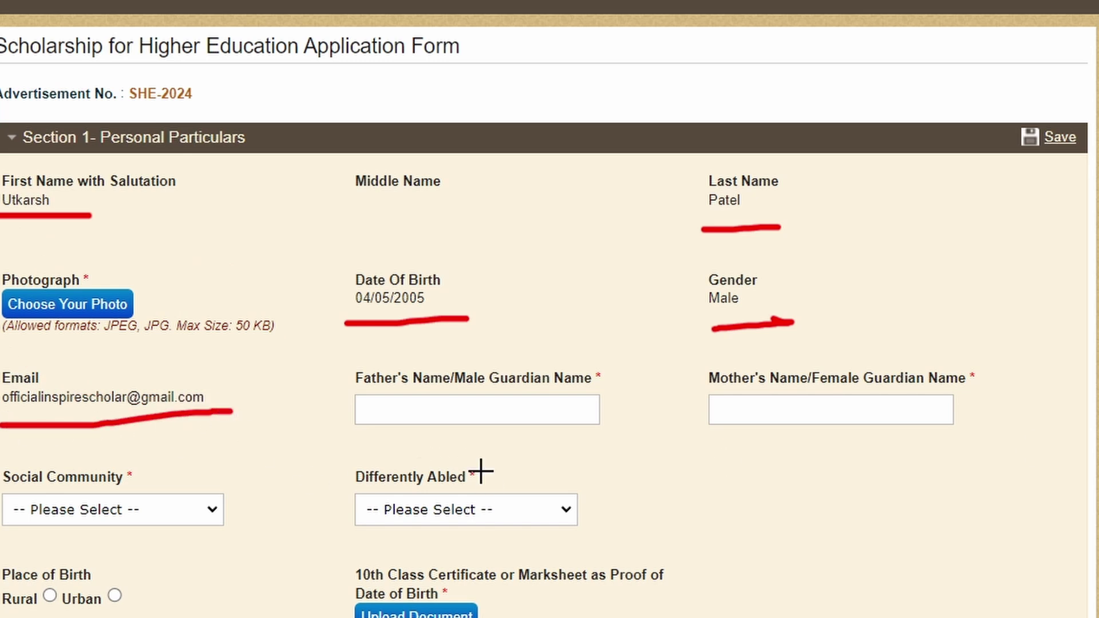
mouse_move(399, 353)
left_mouse_down()
mouse_move(305, 390)
mouse_move(431, 445)
mouse_move(645, 419)
mouse_move(564, 346)
mouse_move(381, 348)
left_mouse_up()
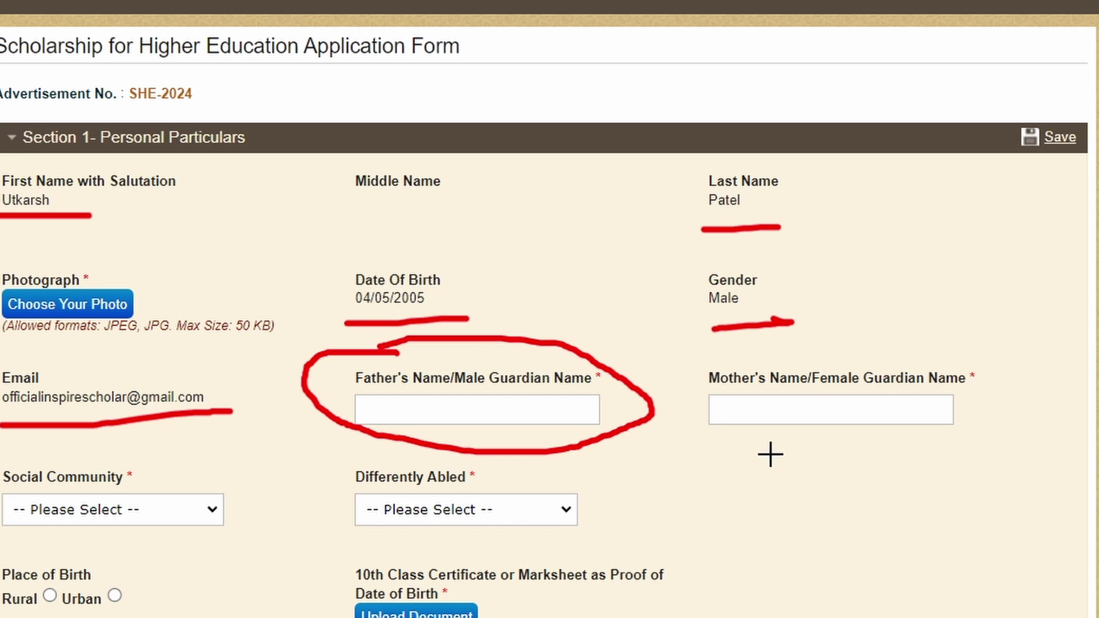
mouse_move(687, 365)
left_mouse_down()
mouse_move(824, 466)
mouse_move(999, 433)
left_mouse_up()
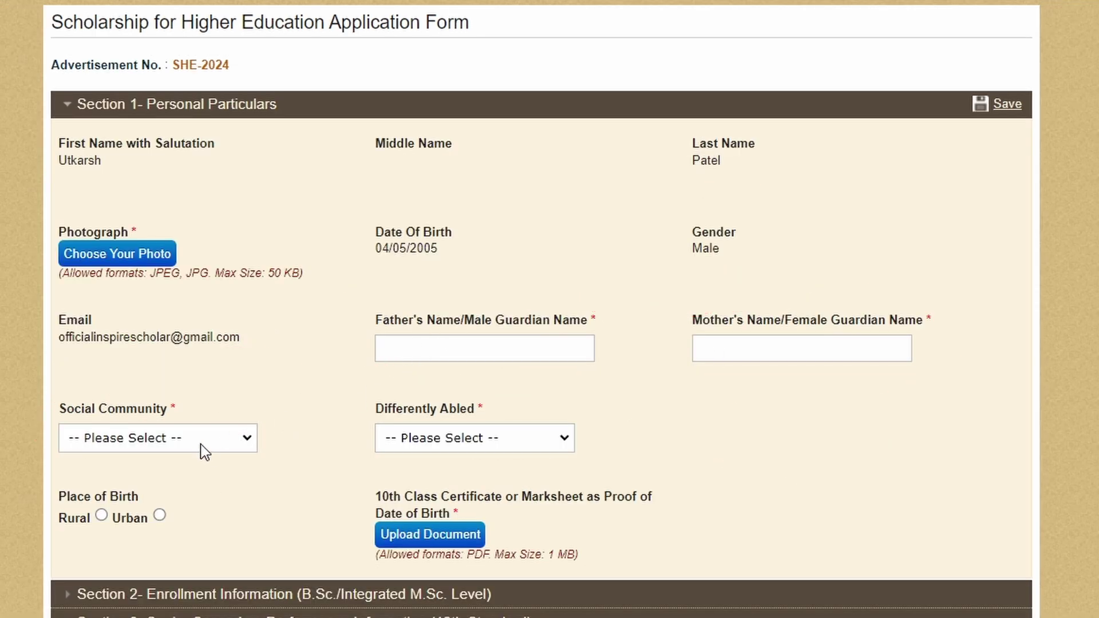
Step: Set Social Community to Others and Differently Abled to No
left_click(195, 443)
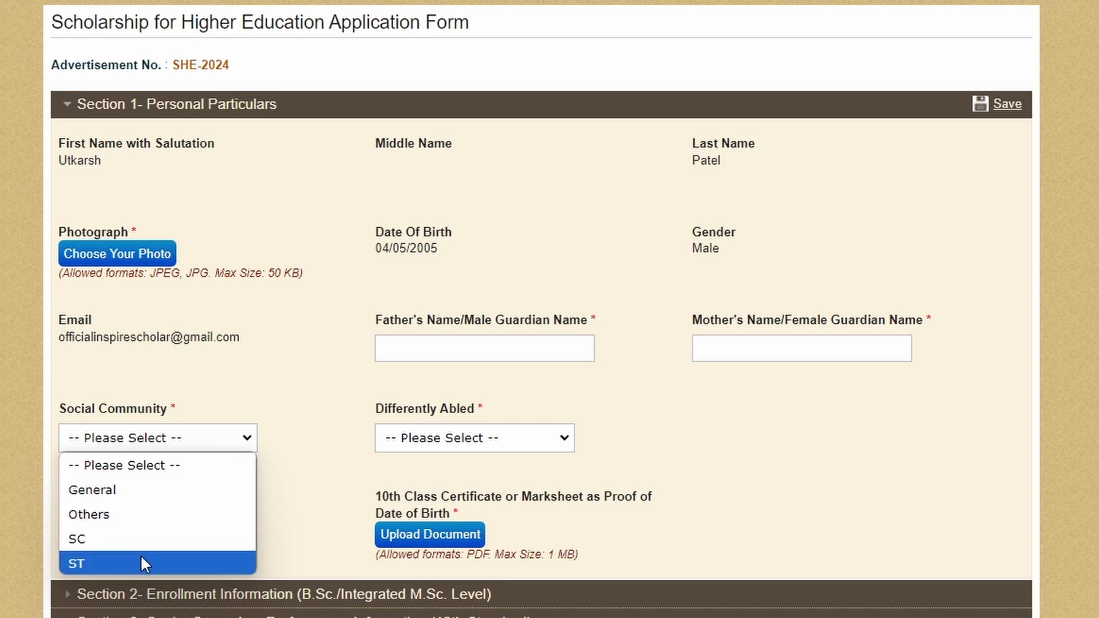
left_click(135, 515)
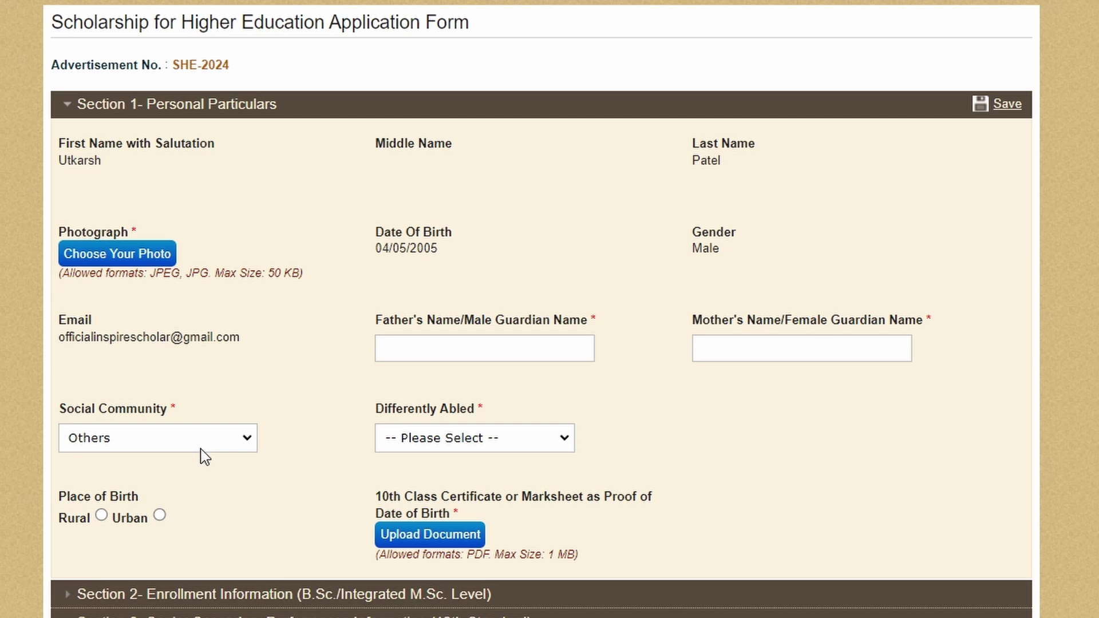
left_click(454, 441)
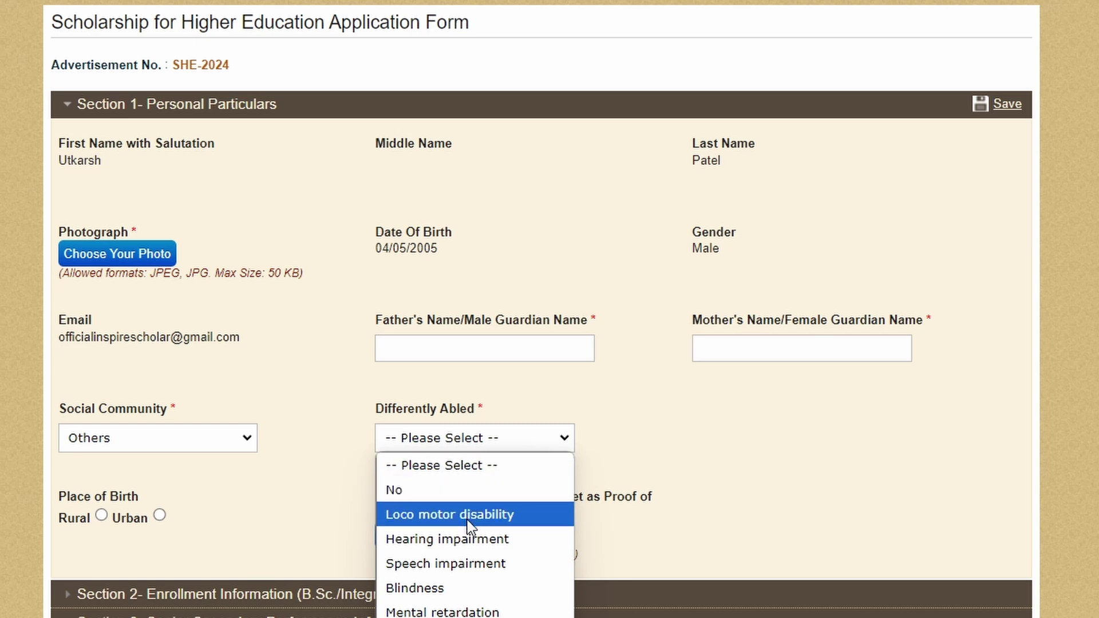
left_click(429, 491)
Step: Choose Urban as the Place of Birth
scroll(429, 491, "down", 4)
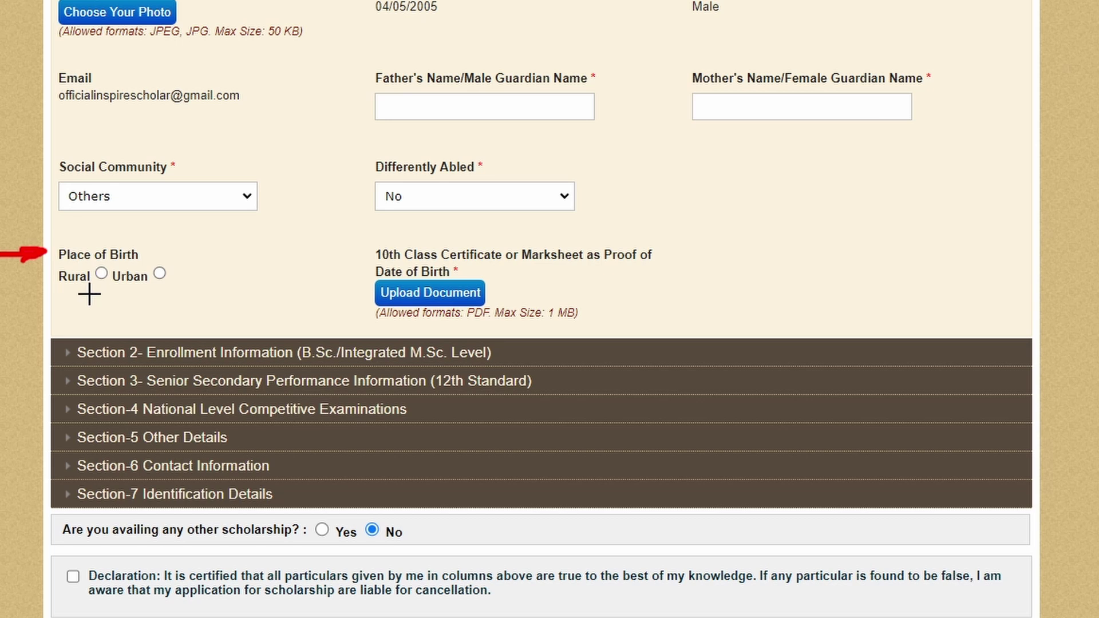
left_click_drag(51, 297, 103, 294)
left_click_drag(117, 293, 164, 290)
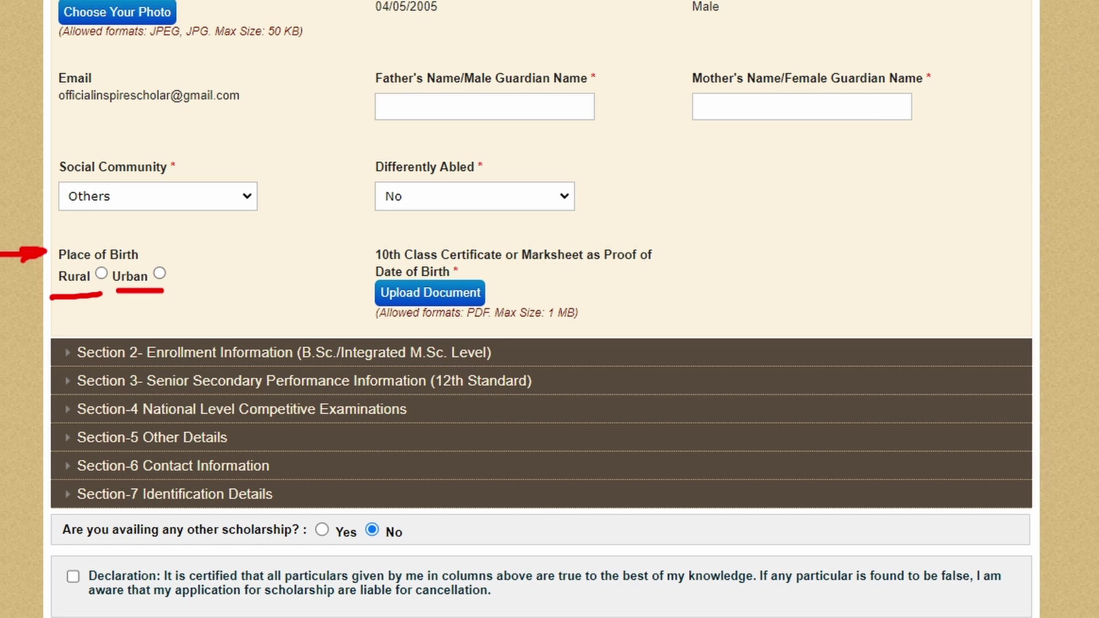
left_click(159, 273)
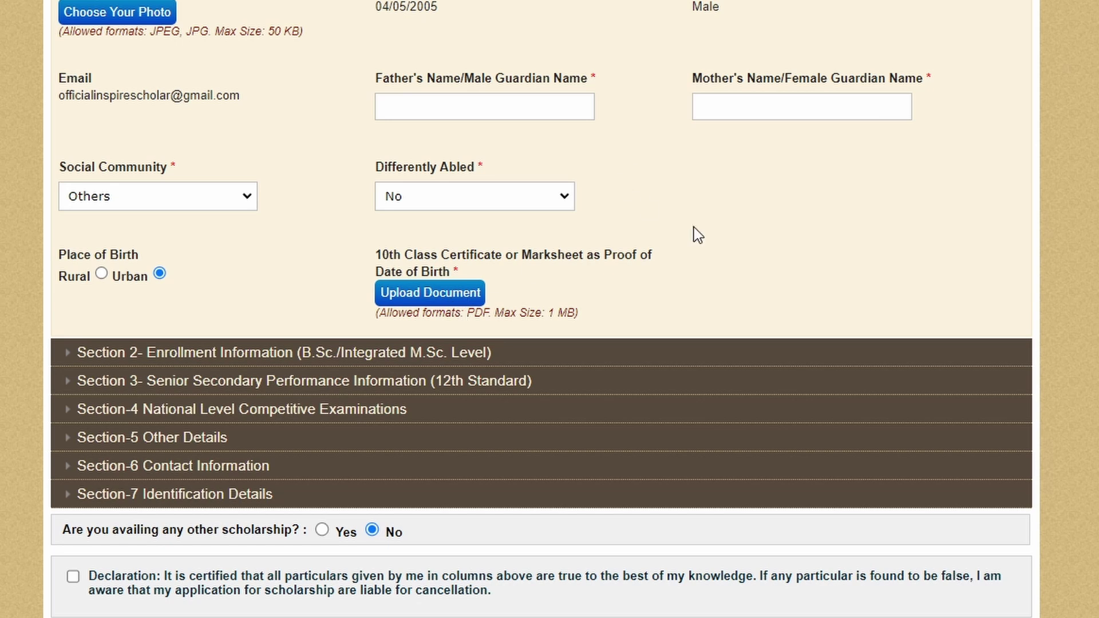
mouse_move(469, 234)
left_mouse_down()
mouse_move(303, 304)
mouse_move(694, 297)
mouse_move(506, 242)
left_mouse_up()
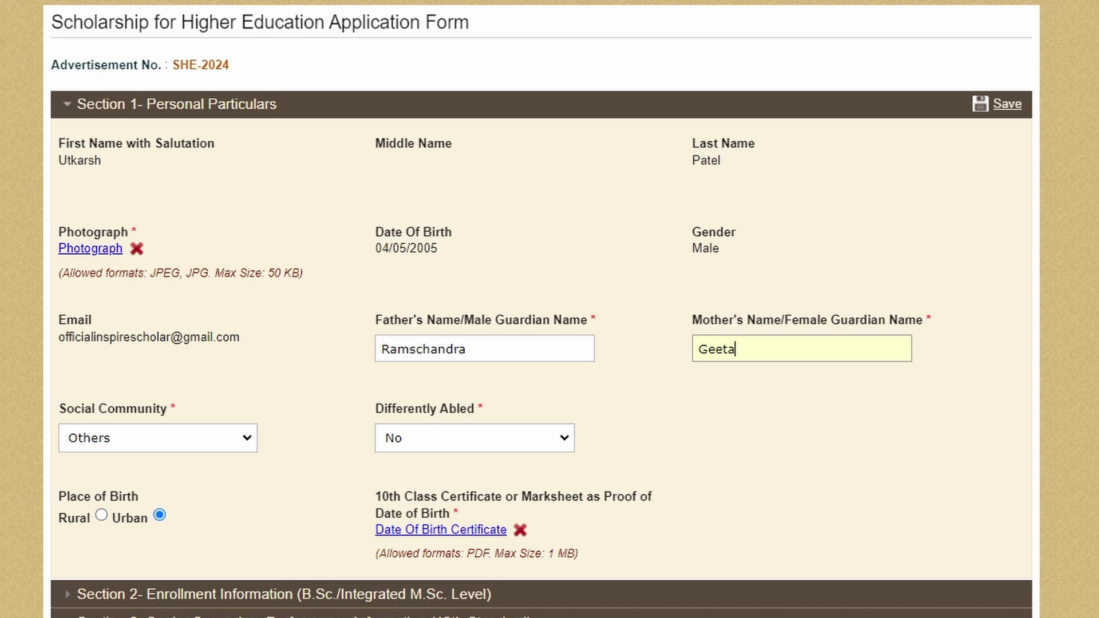
Step: Check the date of birth, gender and parents' names, then save Section 1 Personal Particulars
mouse_move(1030, 72)
left_mouse_down()
mouse_move(986, 72)
mouse_move(1005, 152)
mouse_move(1042, 85)
mouse_move(1025, 74)
left_mouse_up()
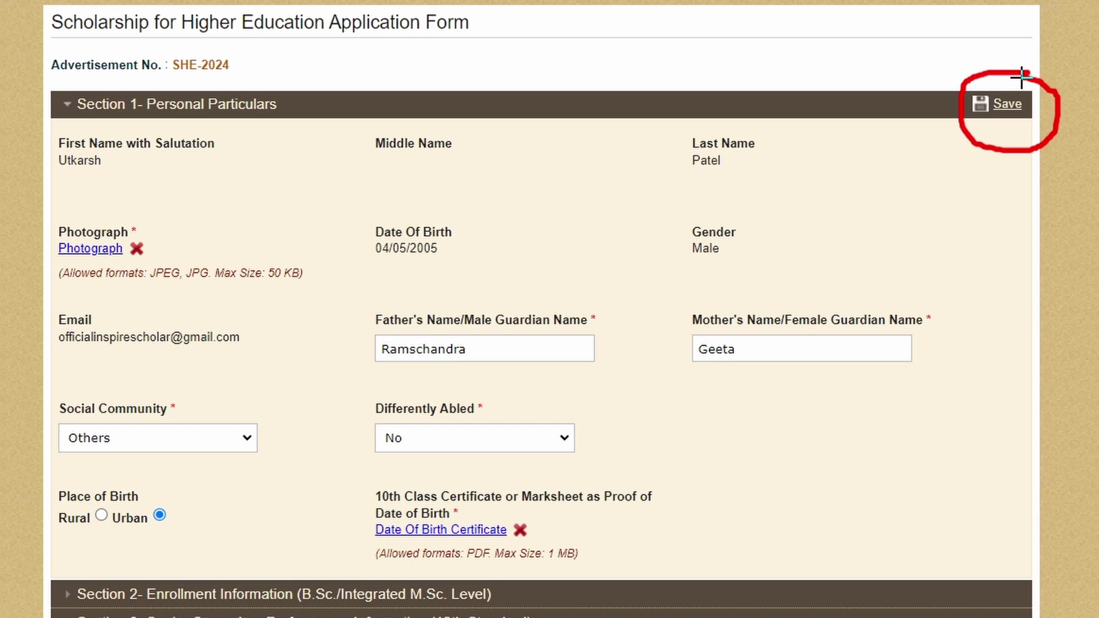
left_click_drag(402, 275, 618, 282)
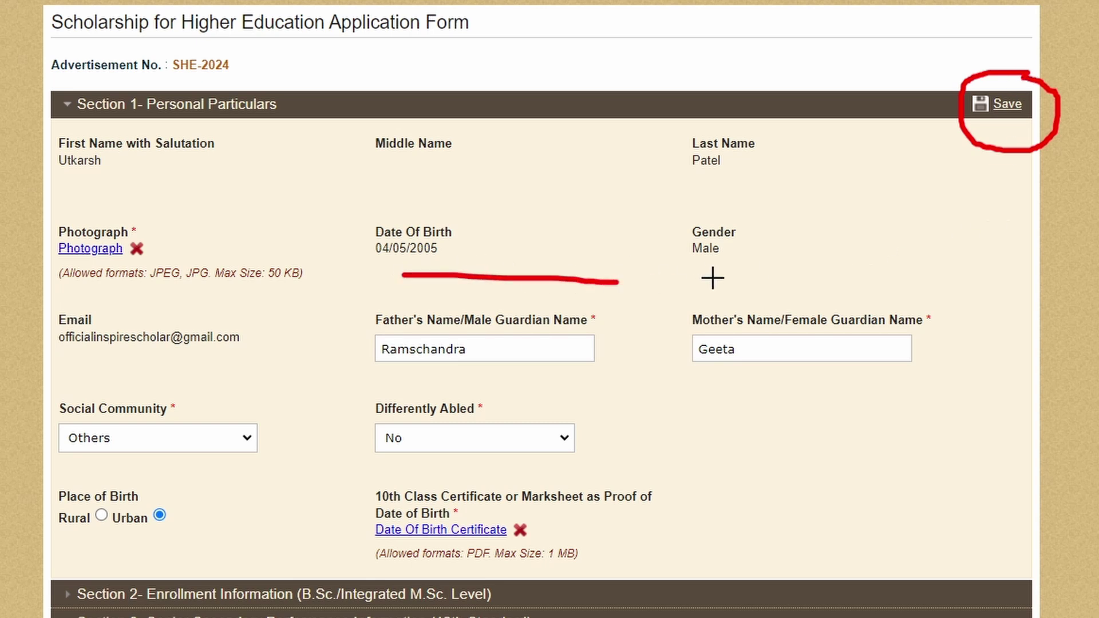
left_click_drag(711, 277, 822, 281)
left_click_drag(696, 378, 793, 380)
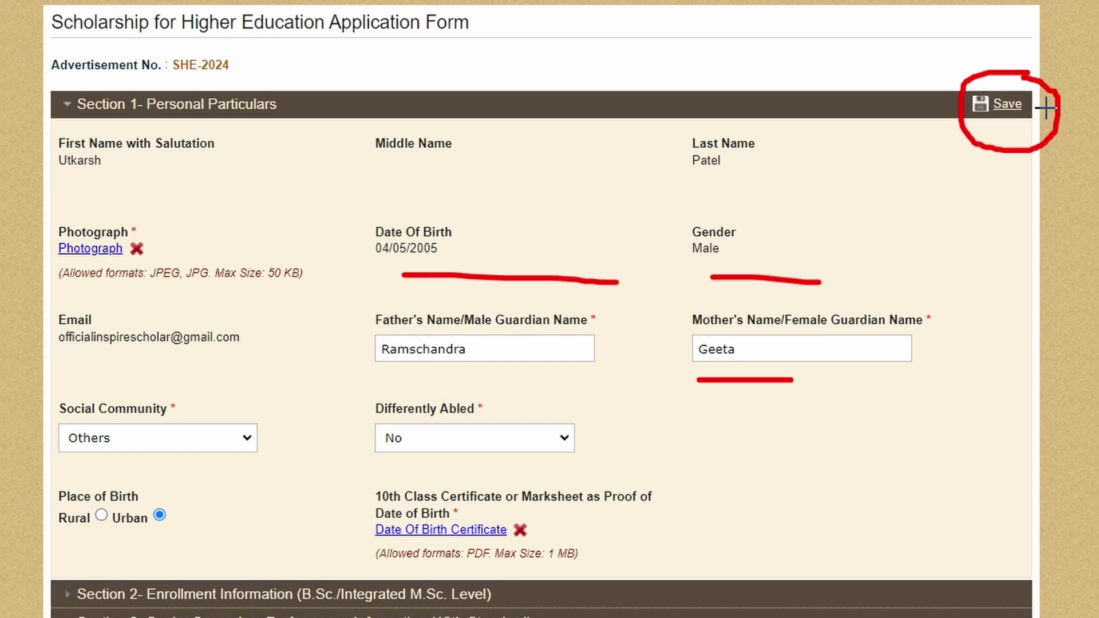
left_click(1008, 104)
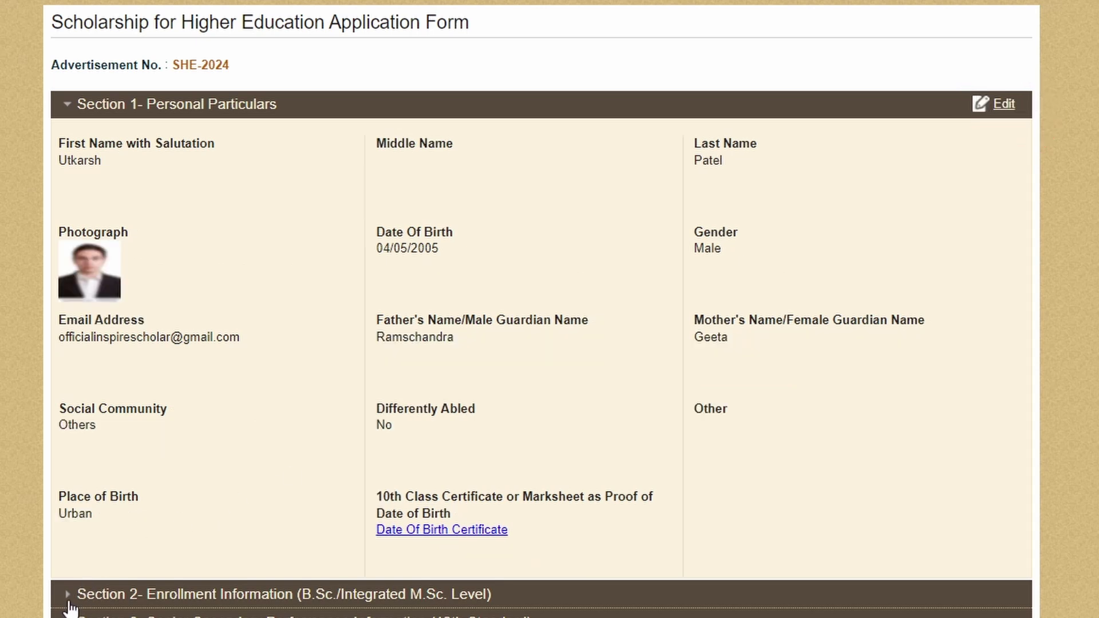
scroll(72, 605, "down", 4)
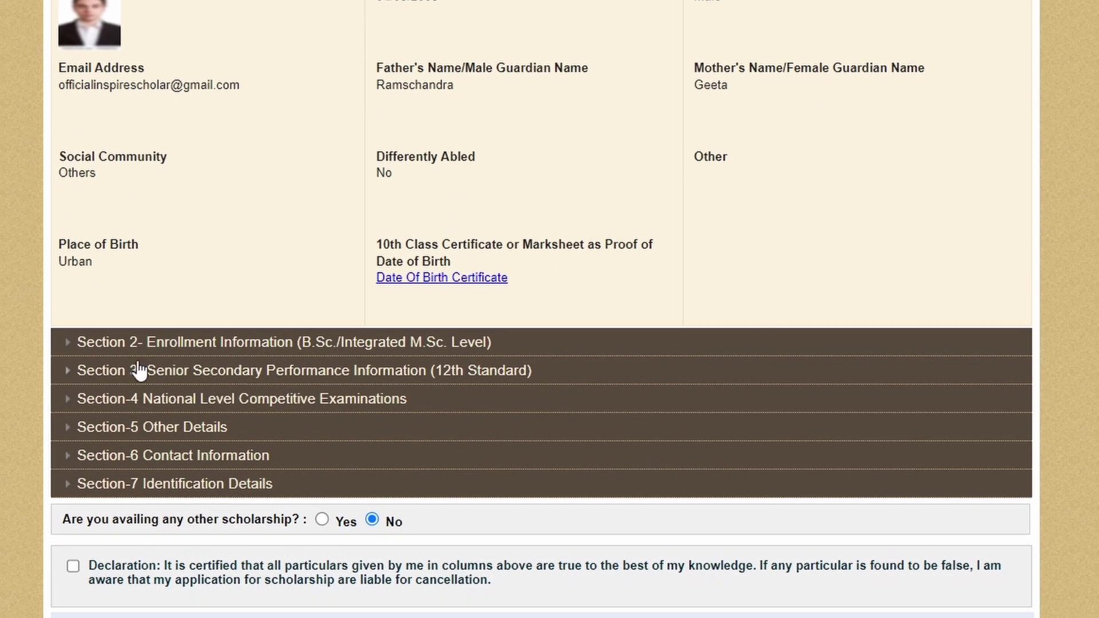
Step: Expand Section 2 Enrollment Information and choose B.Sc. as the program enrolled
left_click(109, 342)
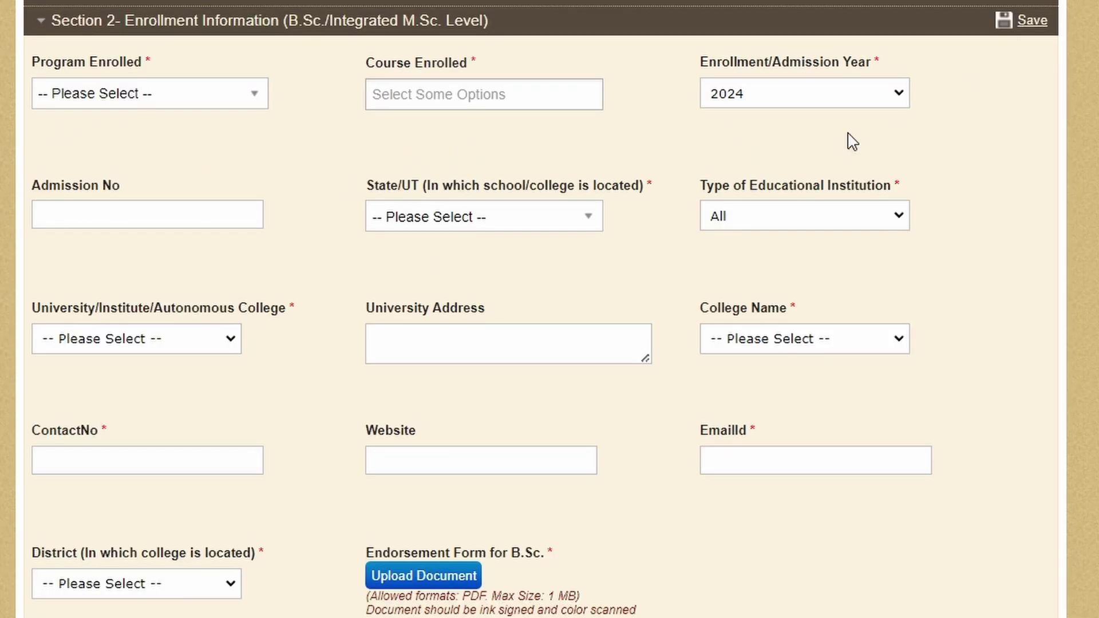
left_click(206, 111)
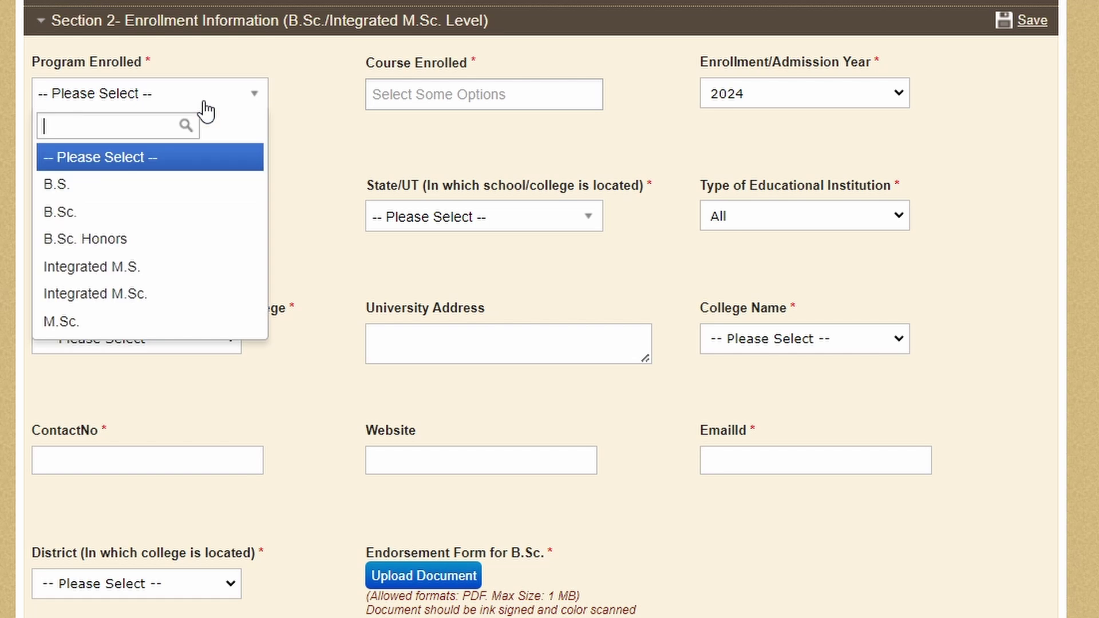
left_click(155, 221)
Step: Add Maths, Physics and Chemistry as the enrolled courses
left_click(475, 92)
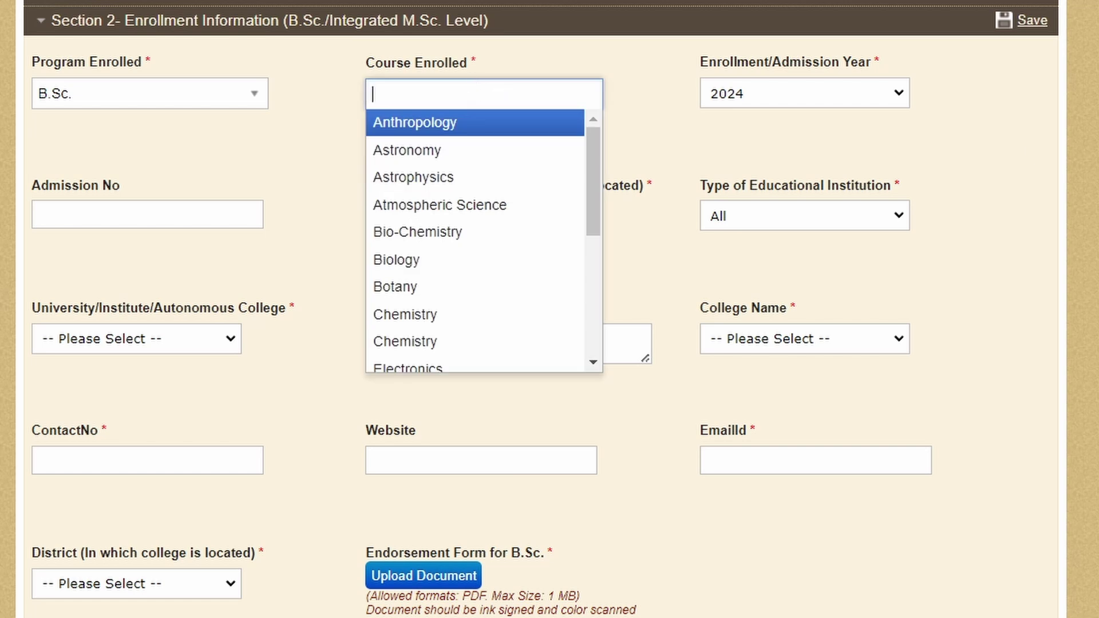
mouse_move(352, 50)
left_mouse_down()
mouse_move(341, 89)
mouse_move(538, 133)
mouse_move(523, 34)
mouse_move(339, 46)
left_mouse_up()
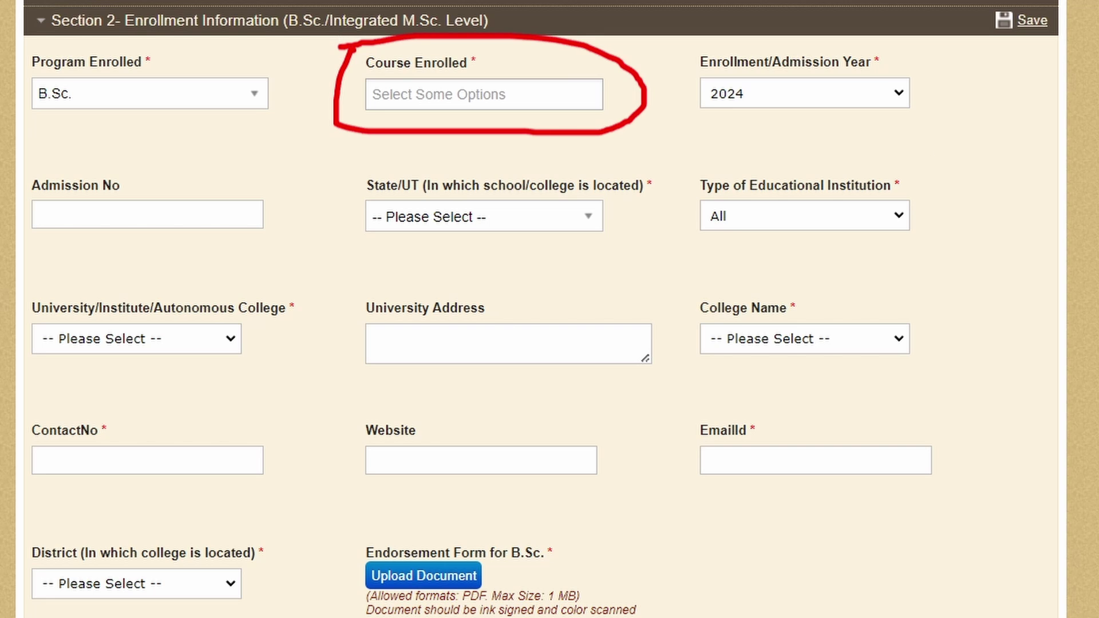
left_click(419, 97)
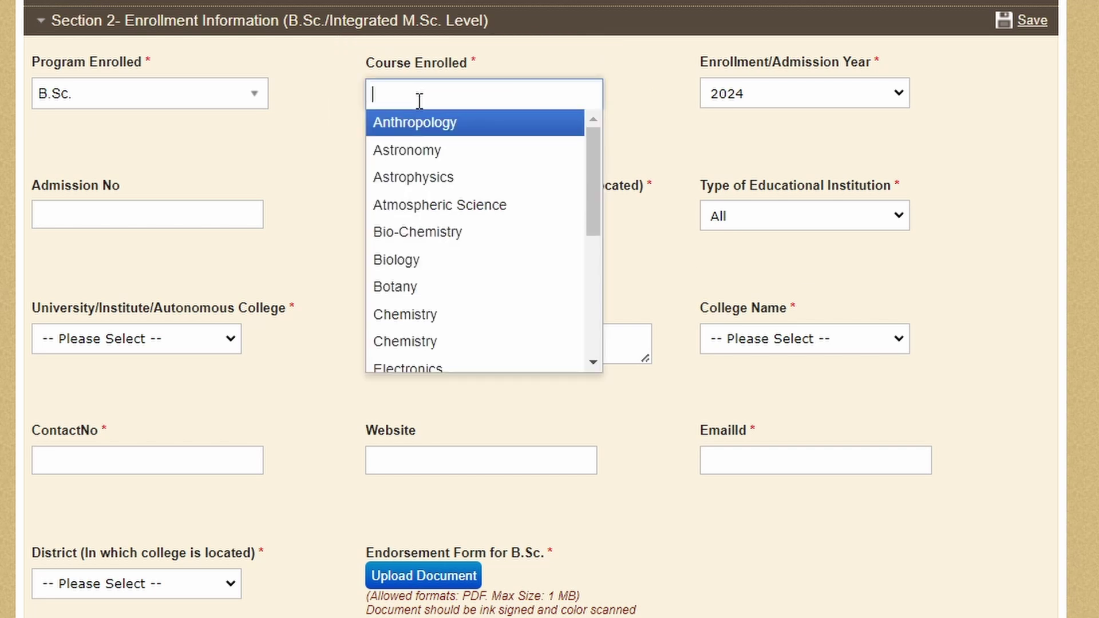
type("math")
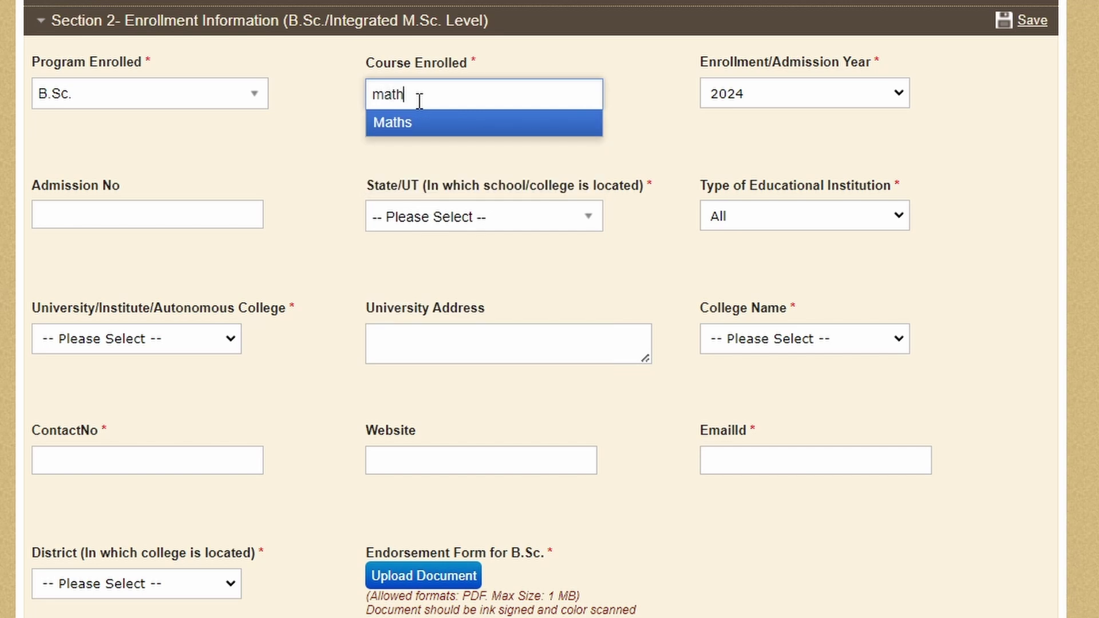
left_click(422, 110)
type("phy")
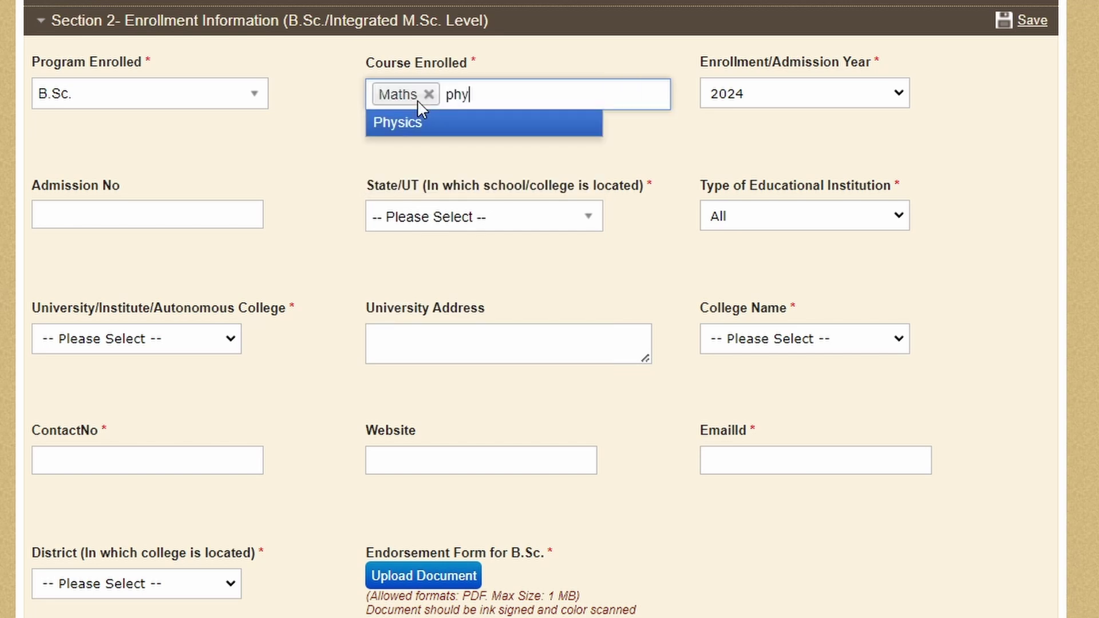
key("Return")
type("ch")
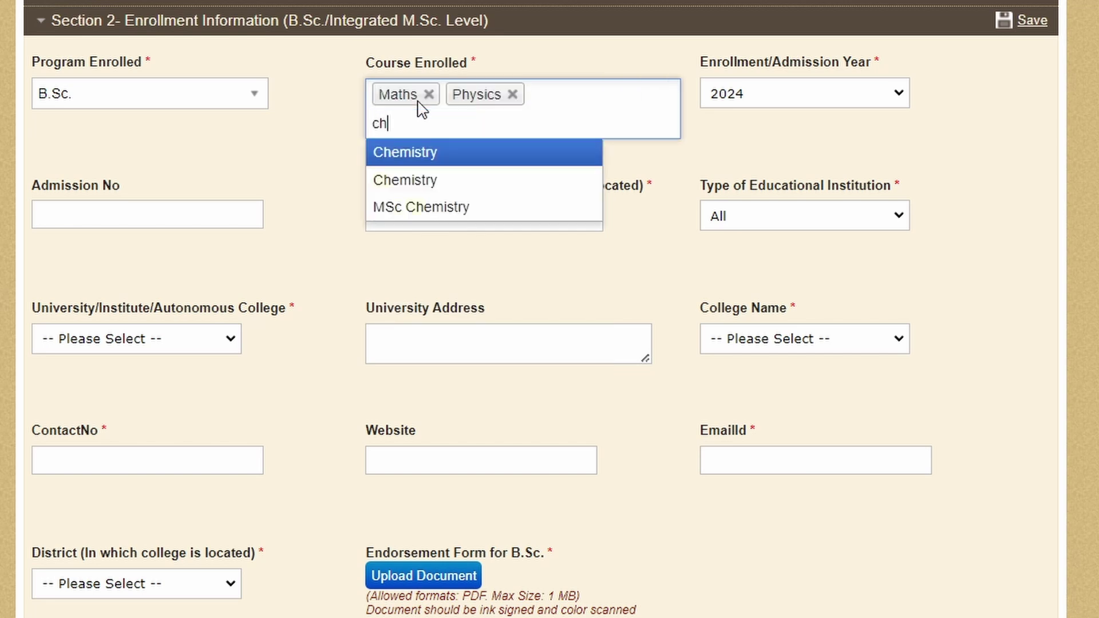
type("\\")
key("BackSpace")
key("Return")
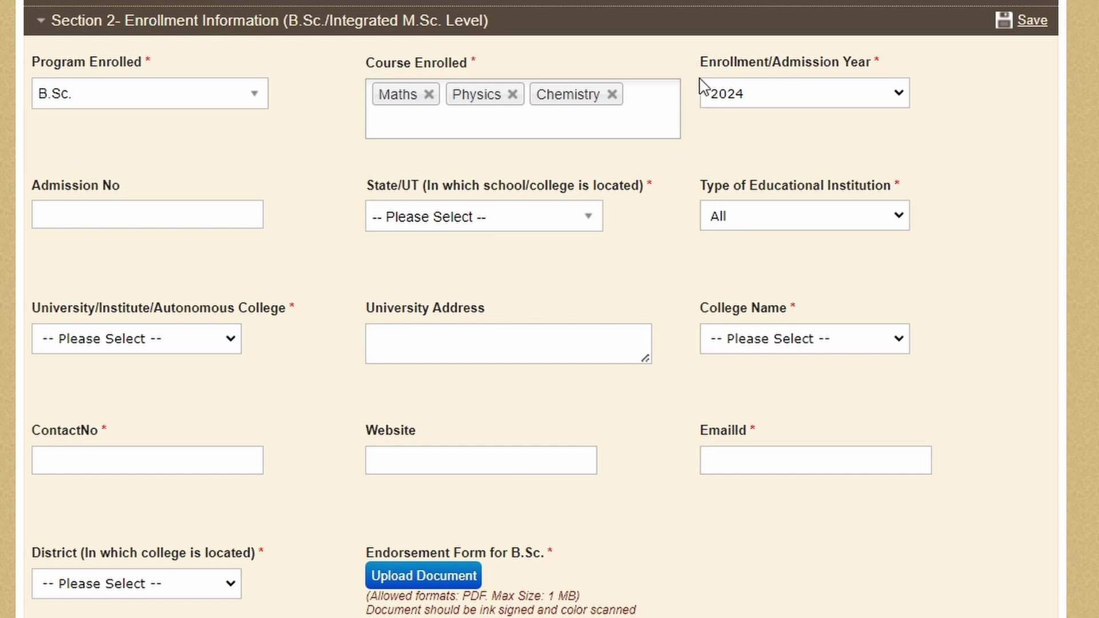
Step: Keep admission year 2024, set State/UT to UTTAR PRADESH and institution type All
left_click(803, 99)
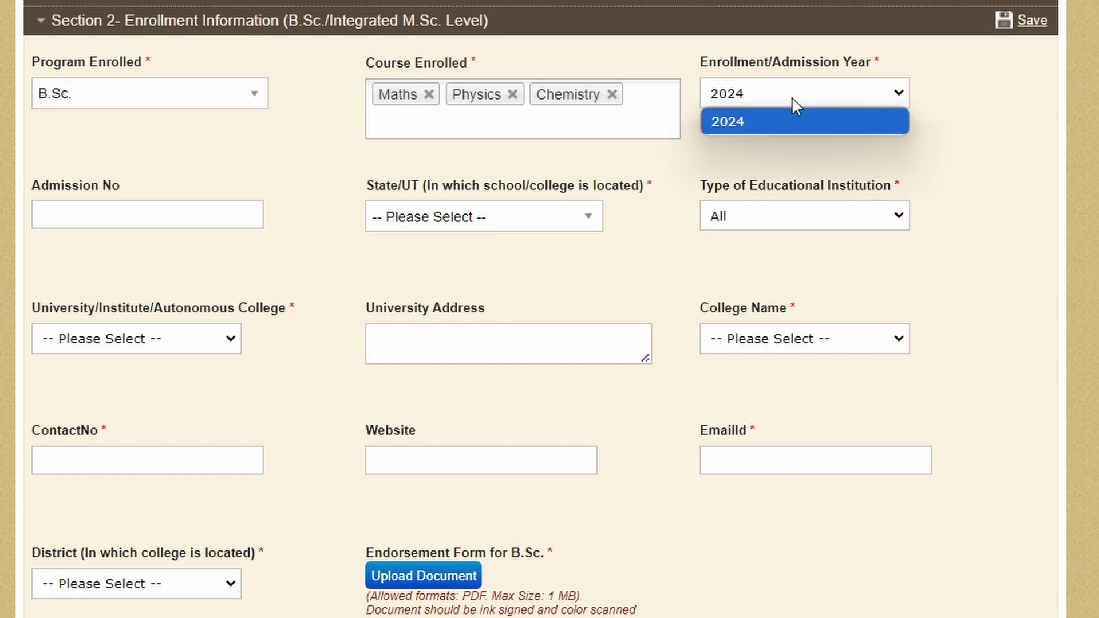
left_click(793, 100)
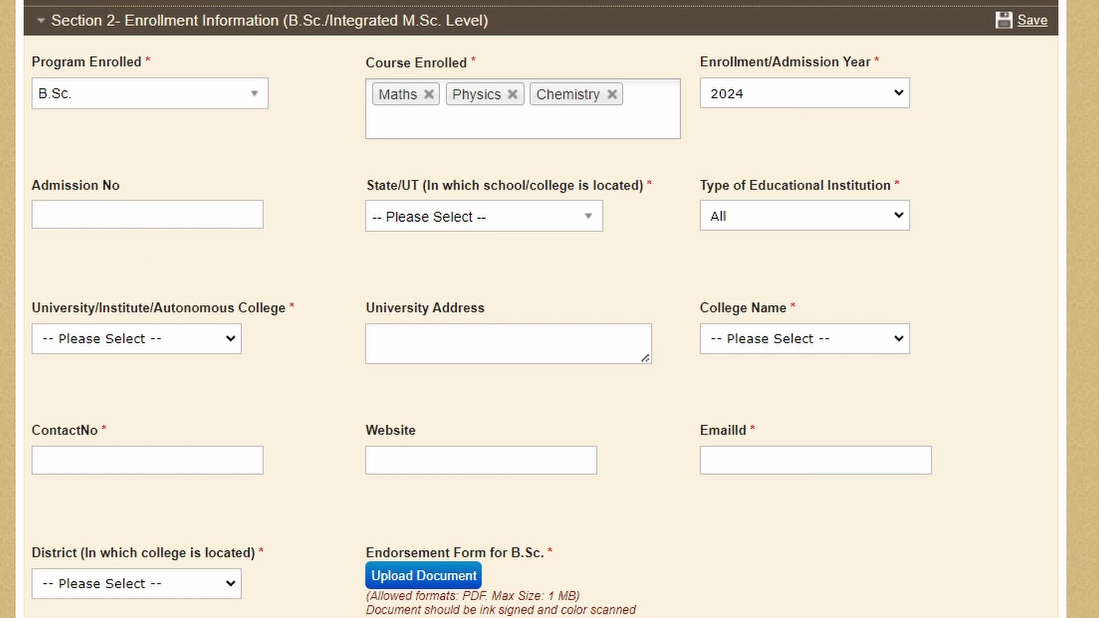
mouse_move(182, 235)
left_mouse_down()
mouse_move(233, 238)
mouse_move(305, 179)
left_mouse_up()
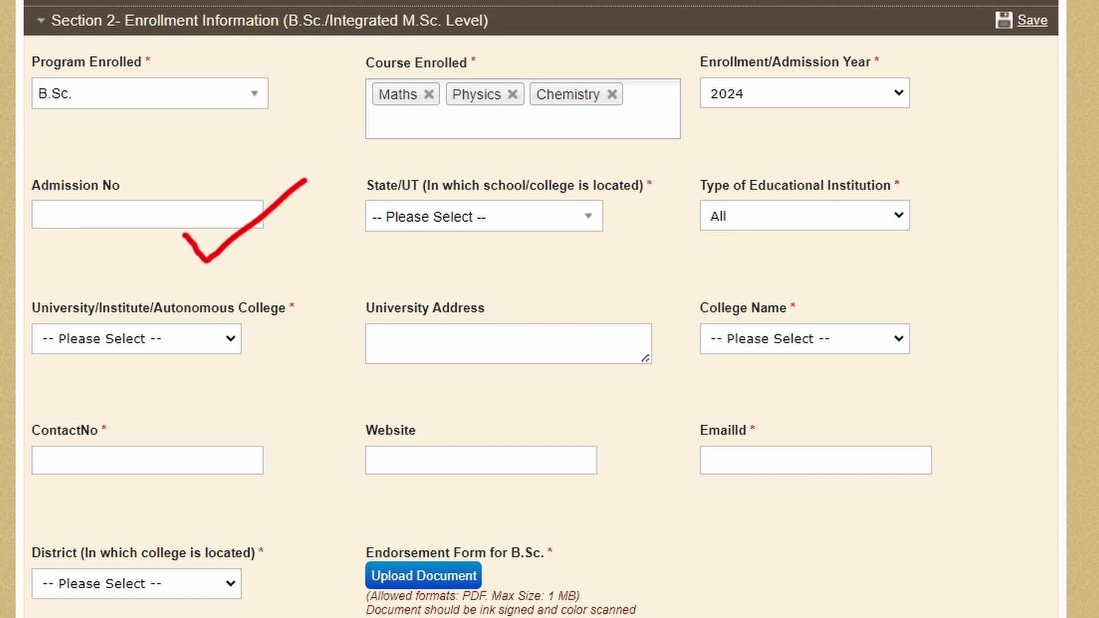
left_click(465, 224)
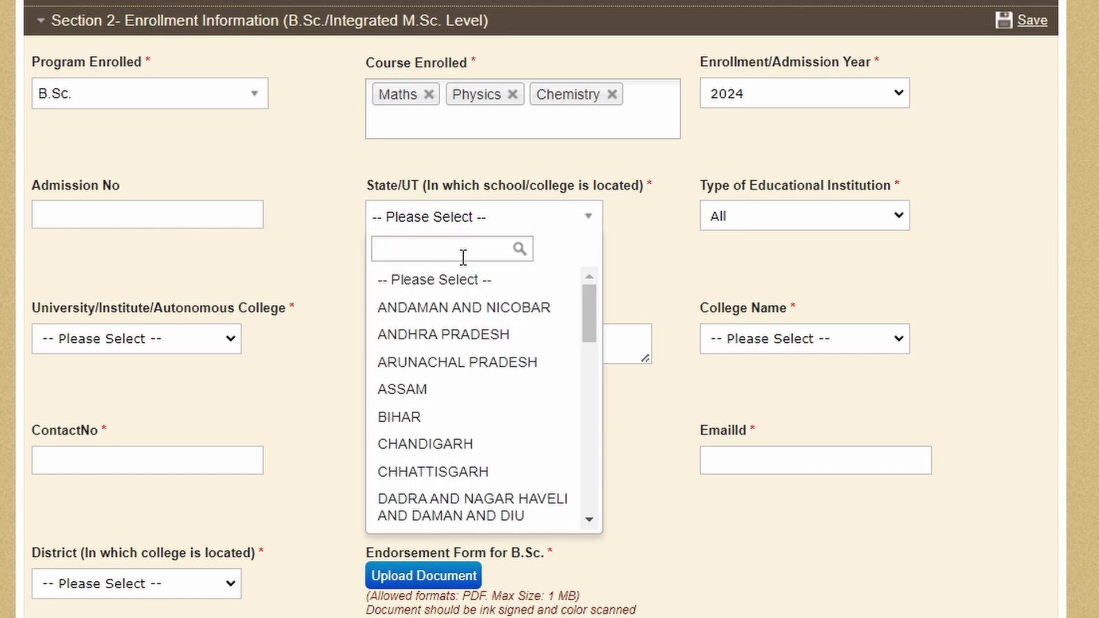
type("utt")
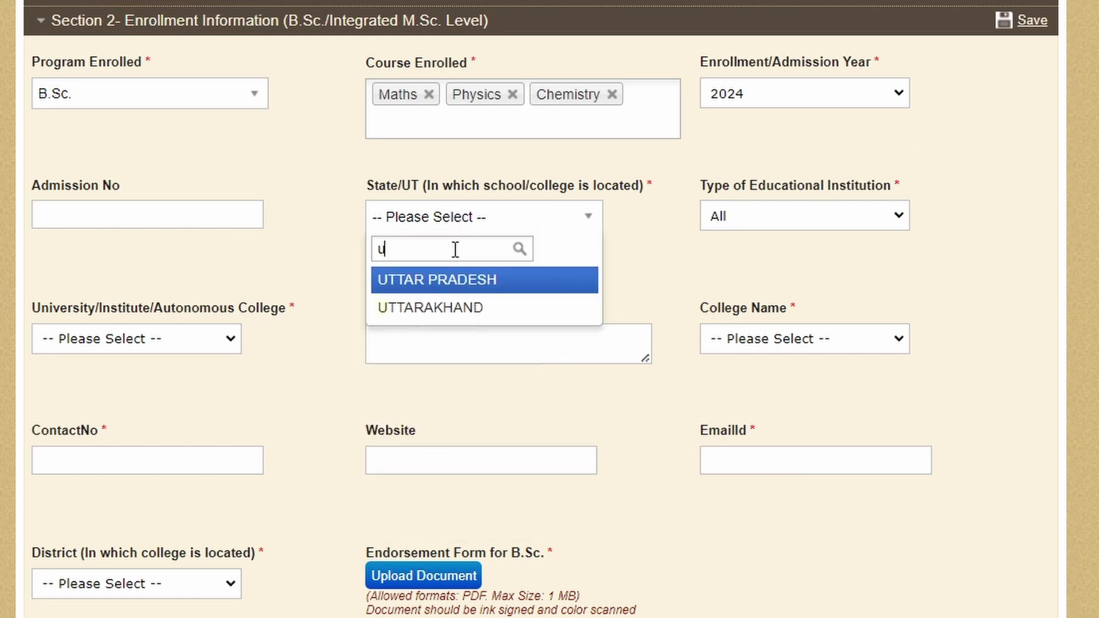
left_click(466, 269)
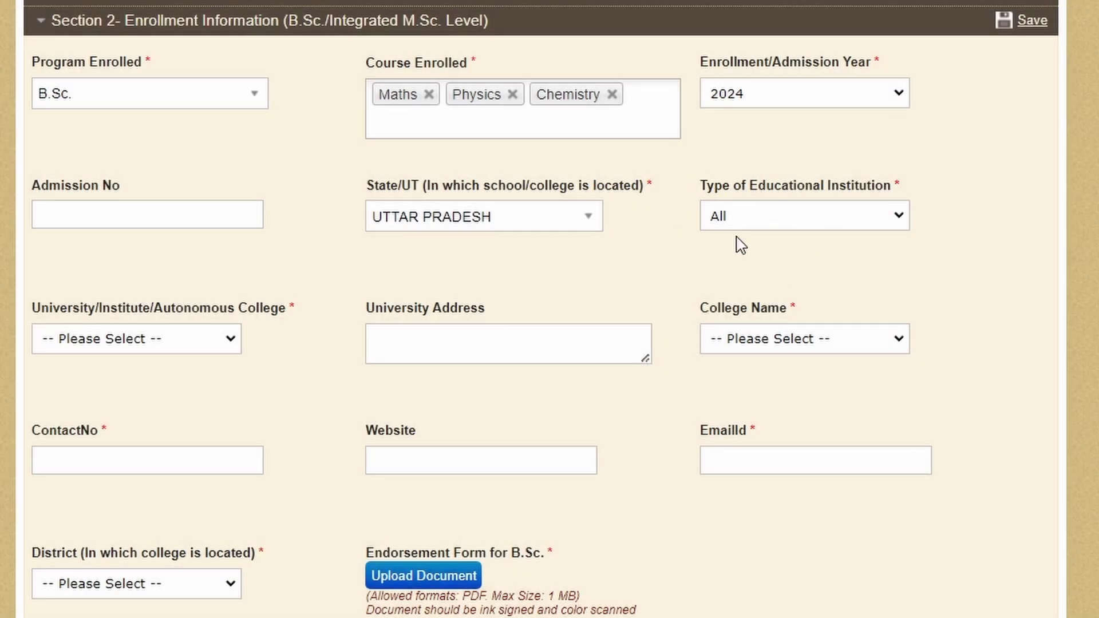
left_click(745, 217)
left_click(747, 222)
Step: Pick the Chhatrapati Shahu Ji university from the University list
left_click(160, 346)
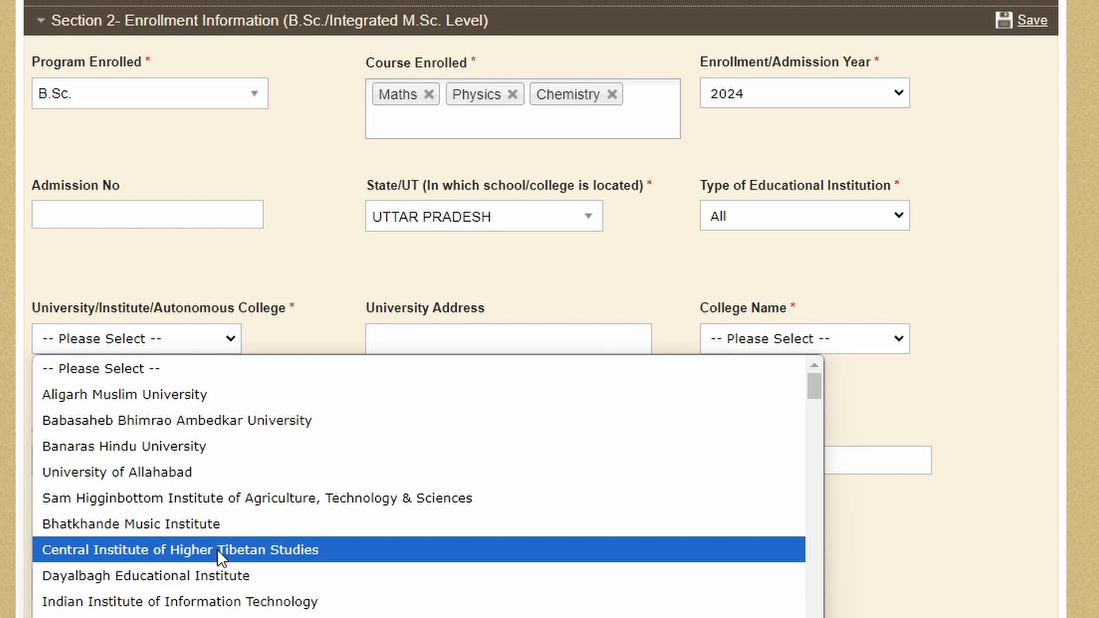
type("chh")
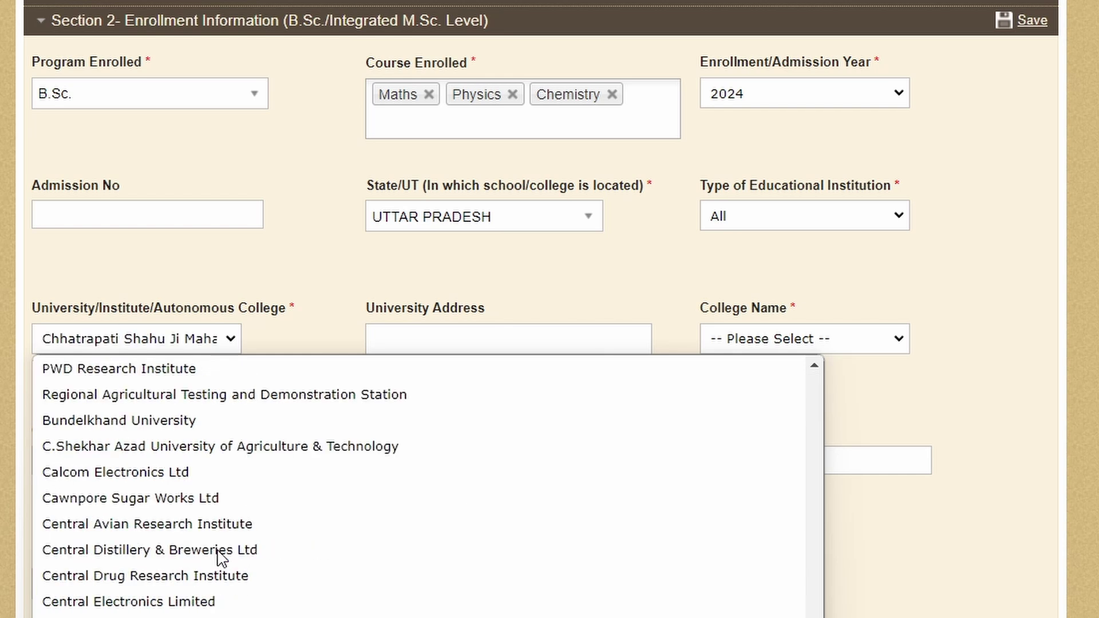
key("Return")
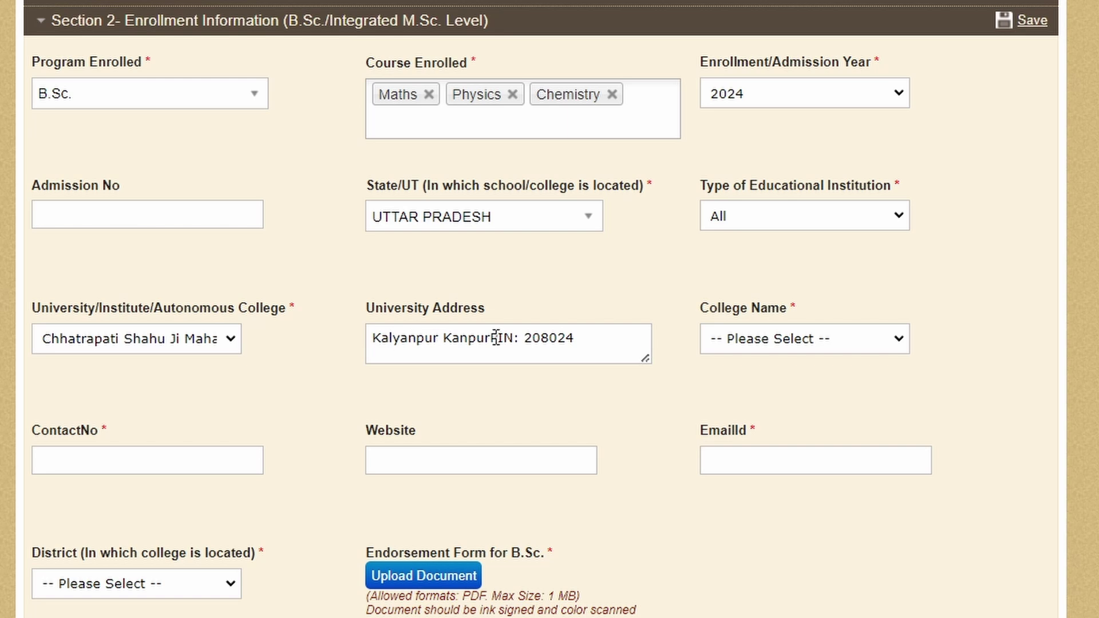
Step: Select the Babu Barua Das college in College Name
left_click(769, 342)
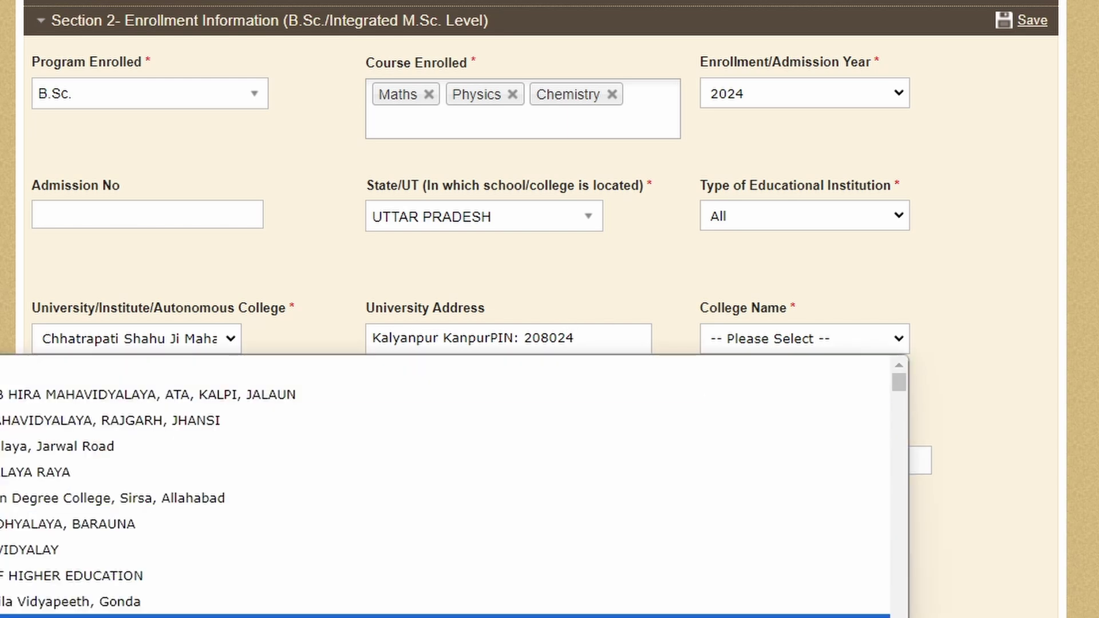
scroll(447, 486, "down", 5)
scroll(108, 564, "down", 5)
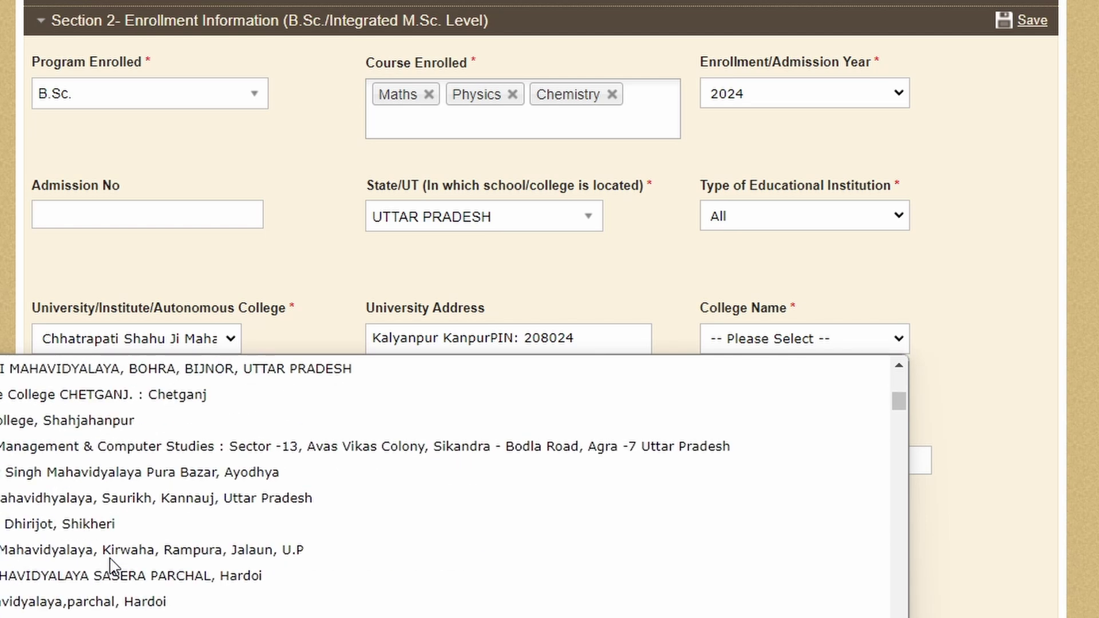
left_click(109, 562)
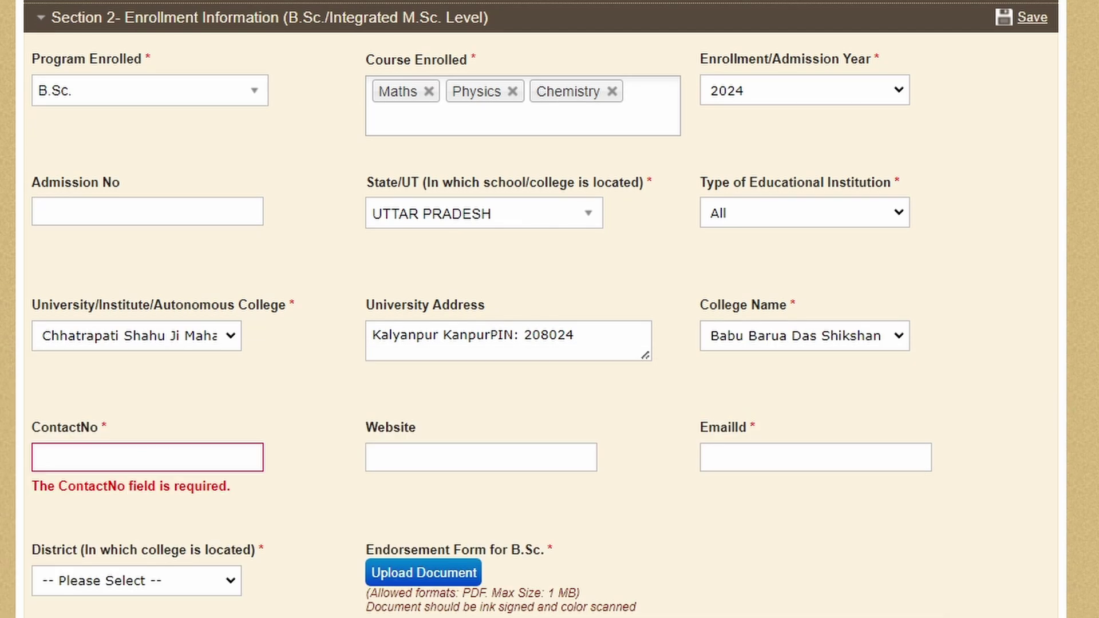
mouse_move(0, 461)
left_mouse_down()
mouse_move(22, 460)
mouse_move(1, 480)
left_mouse_up()
mouse_move(341, 421)
left_mouse_down()
mouse_move(340, 493)
mouse_move(579, 492)
mouse_move(606, 439)
mouse_move(468, 405)
mouse_move(318, 414)
left_mouse_up()
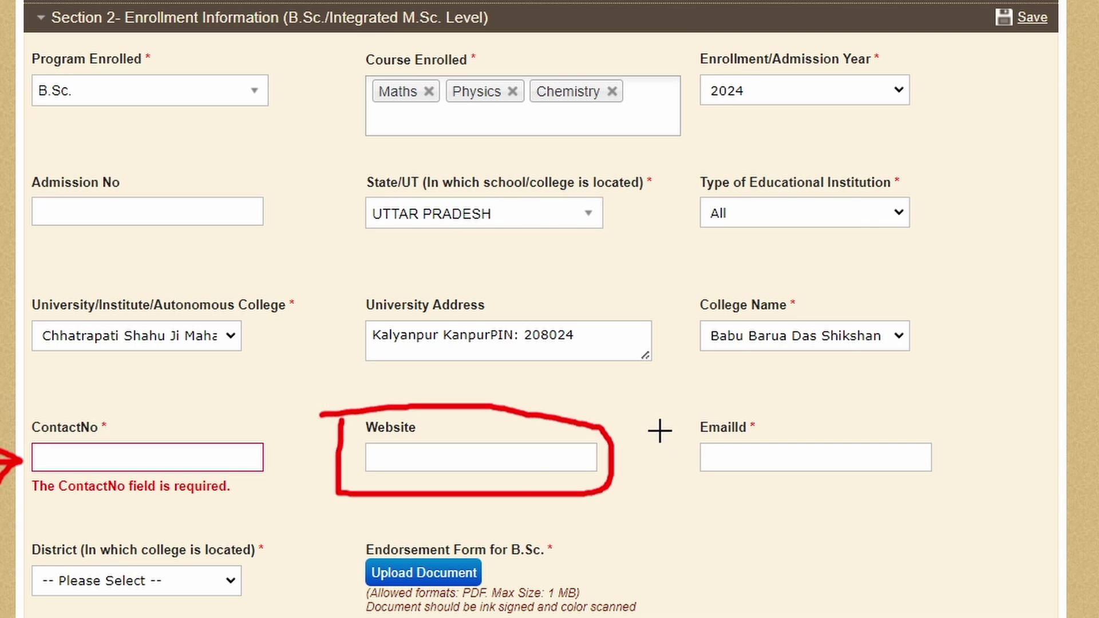
mouse_move(657, 422)
left_mouse_down()
mouse_move(662, 498)
mouse_move(977, 503)
mouse_move(895, 393)
mouse_move(662, 408)
left_mouse_up()
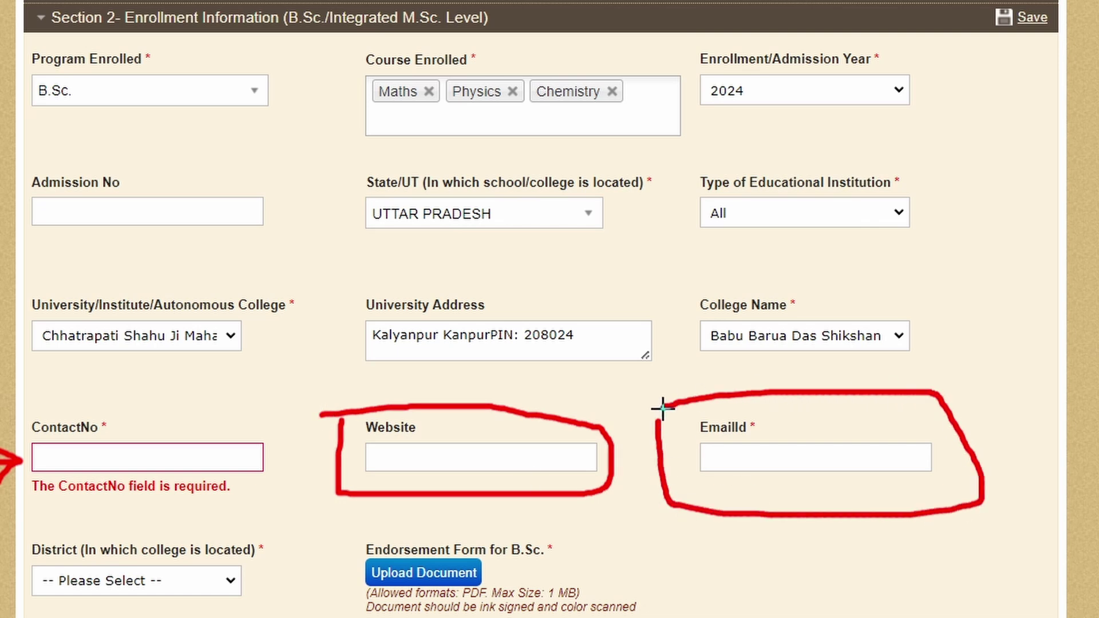
mouse_move(2, 615)
left_mouse_down()
mouse_move(291, 612)
mouse_move(277, 522)
mouse_move(94, 527)
left_mouse_up()
Step: Enter the college's contact number and e-mail address, leaving Website blank
key("Escape")
left_click(139, 464)
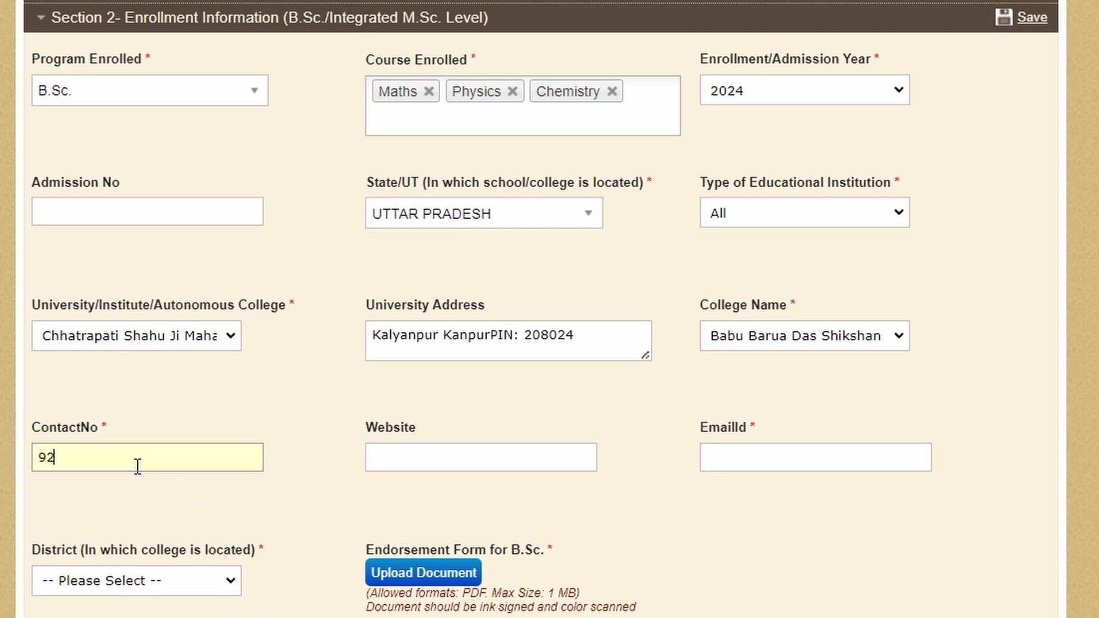
left_click(430, 450)
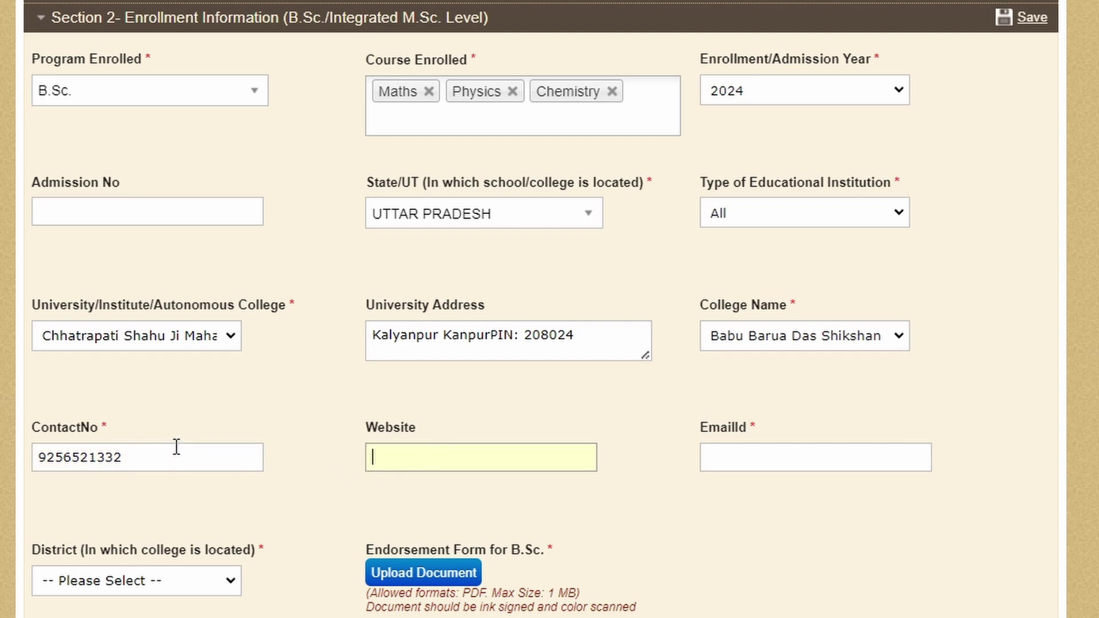
left_click(759, 446)
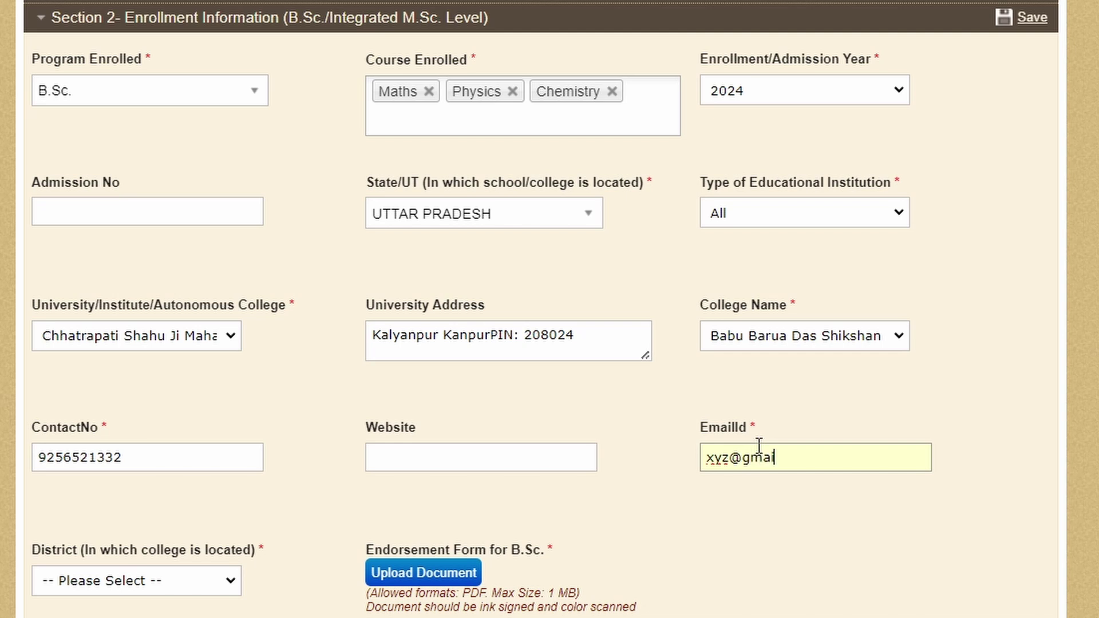
Step: Set the college district to Kanpur
left_click(196, 590)
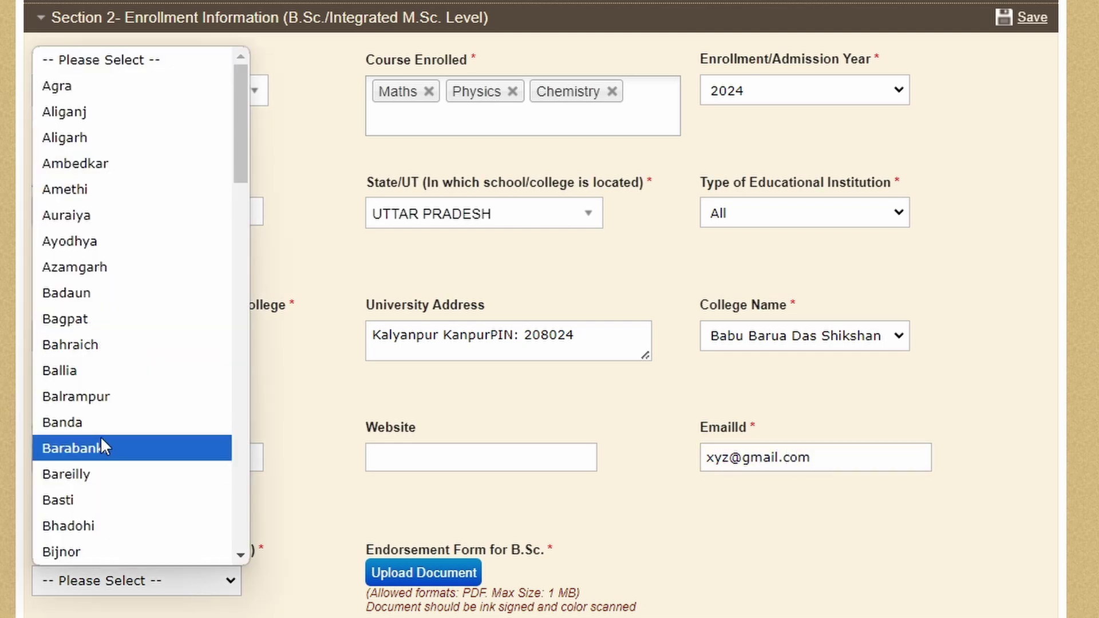
type("kan")
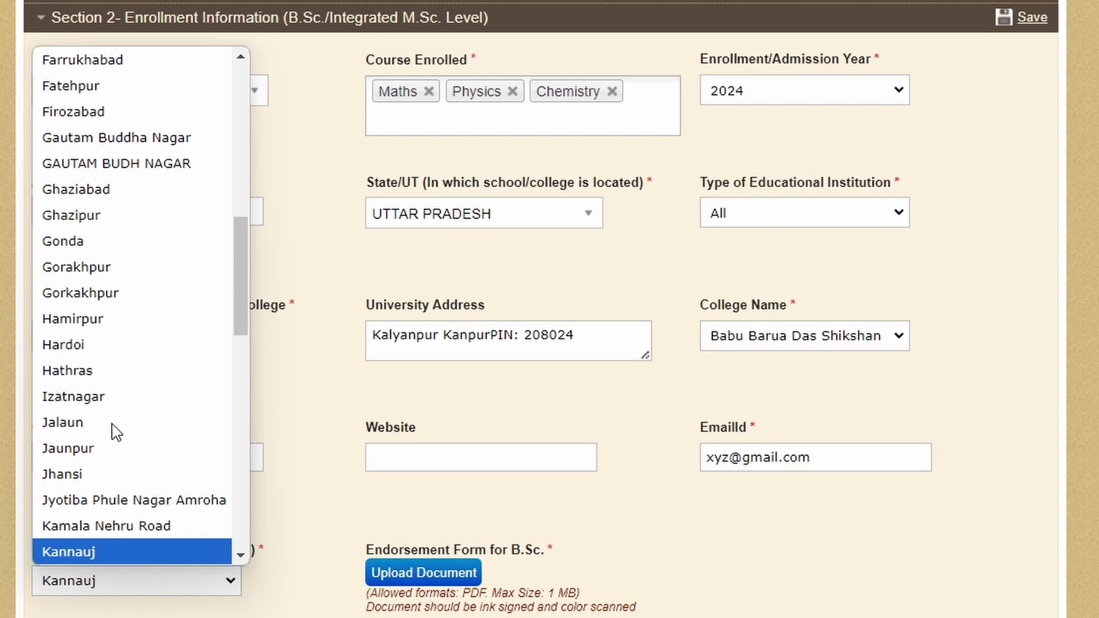
type("p")
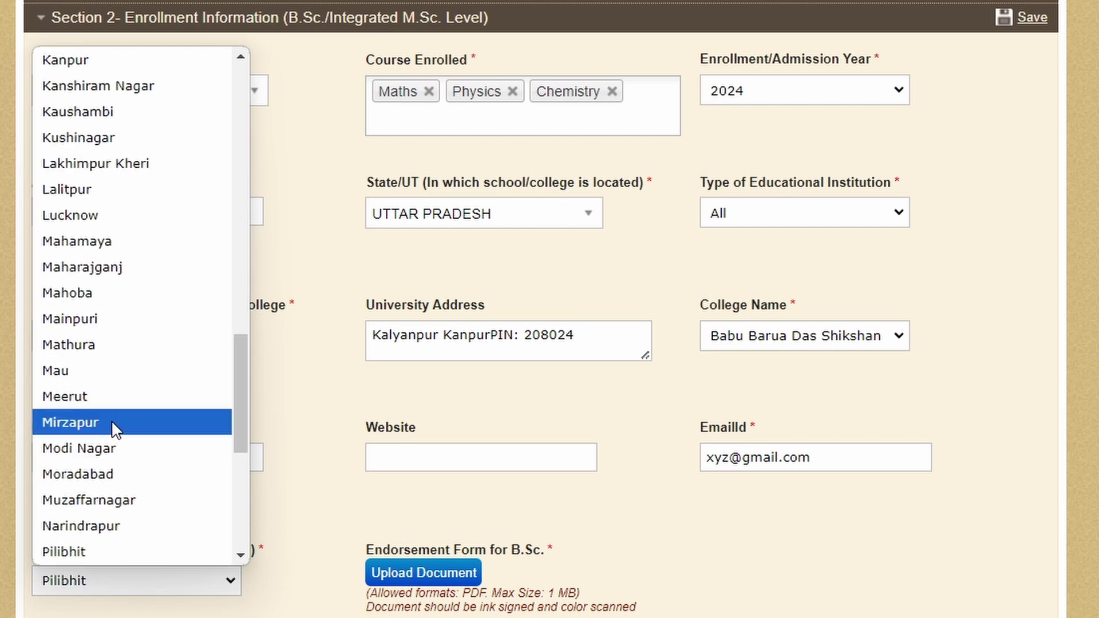
left_click(102, 59)
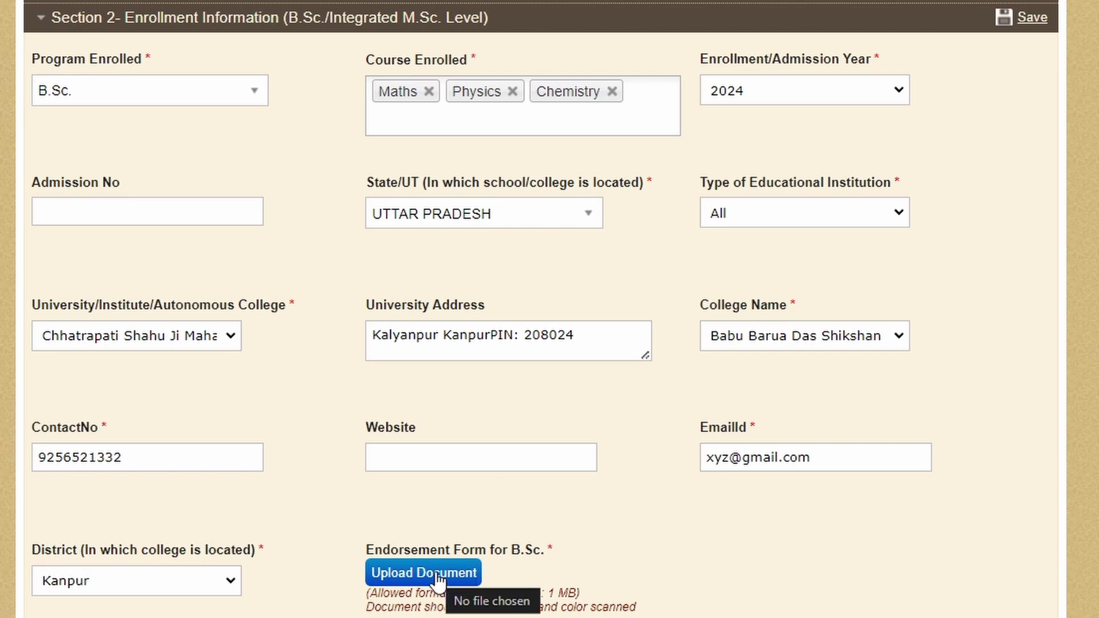
Step: Upload the B.Sc. endorsement form PDF as the Endorsement Certificate
mouse_move(488, 519)
left_mouse_down()
mouse_move(441, 513)
mouse_move(369, 615)
mouse_move(669, 582)
mouse_move(523, 515)
mouse_move(481, 517)
left_mouse_up()
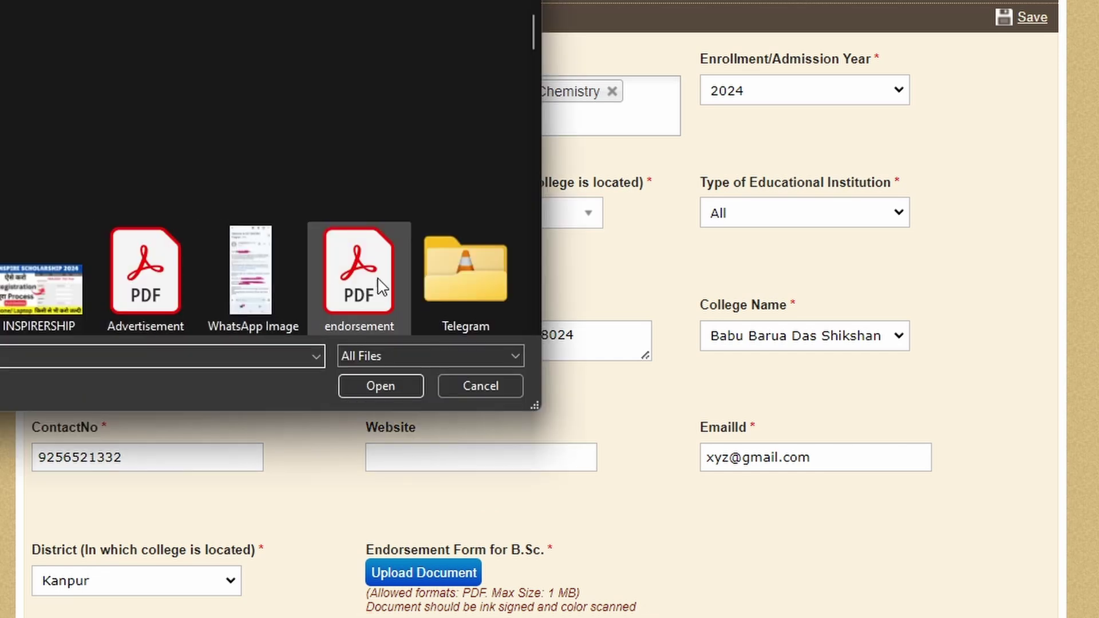
left_click(380, 286)
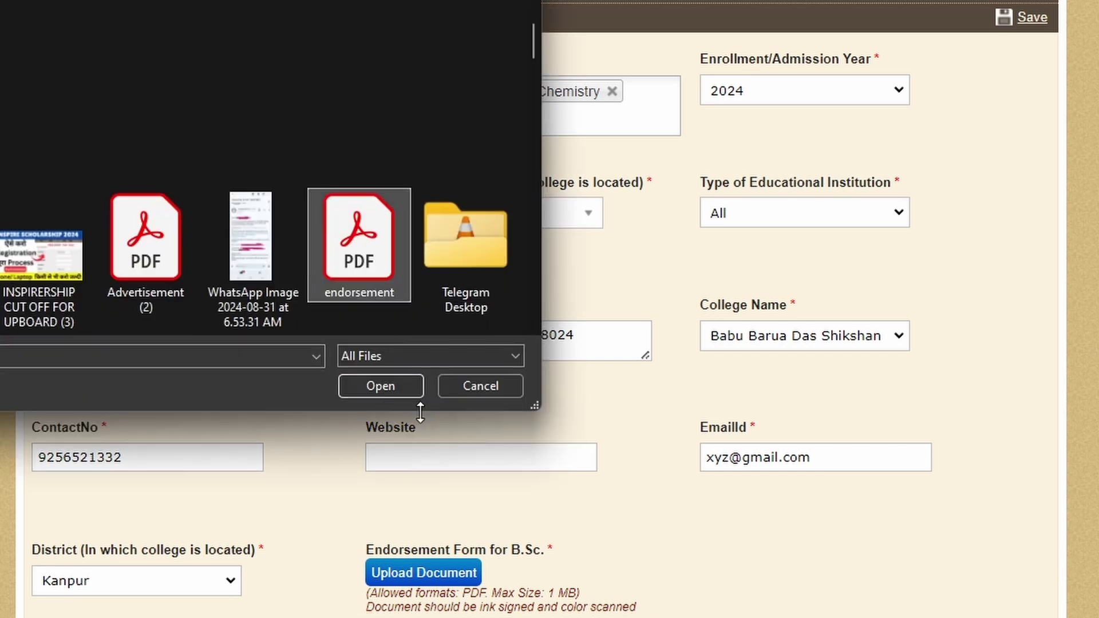
left_click(381, 387)
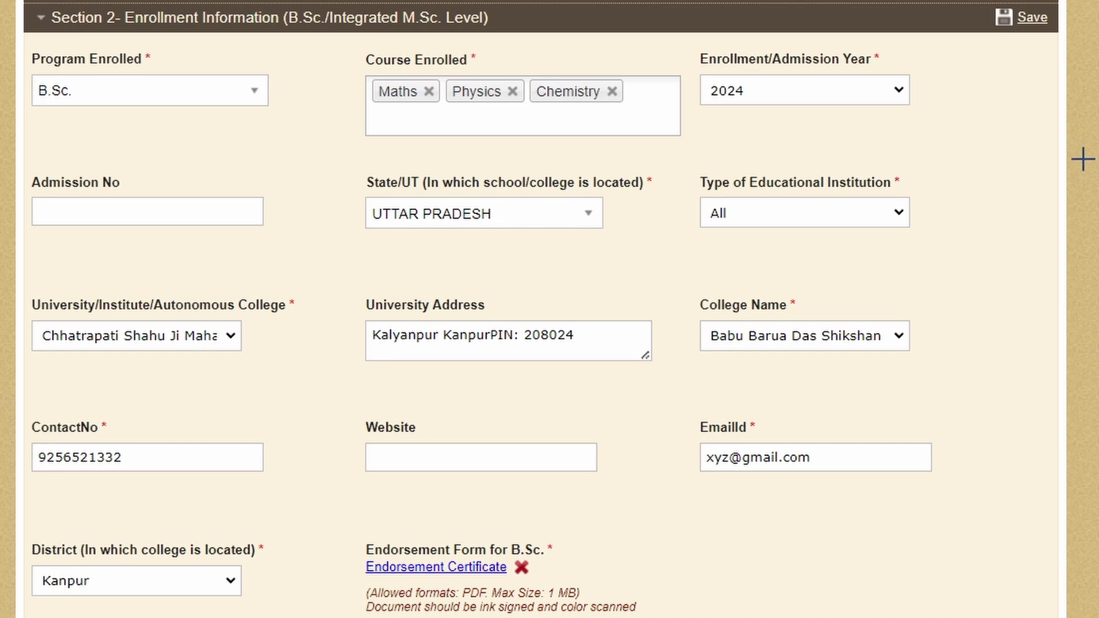
mouse_move(978, 9)
left_mouse_down()
mouse_move(984, 71)
mouse_move(1094, 3)
left_mouse_up()
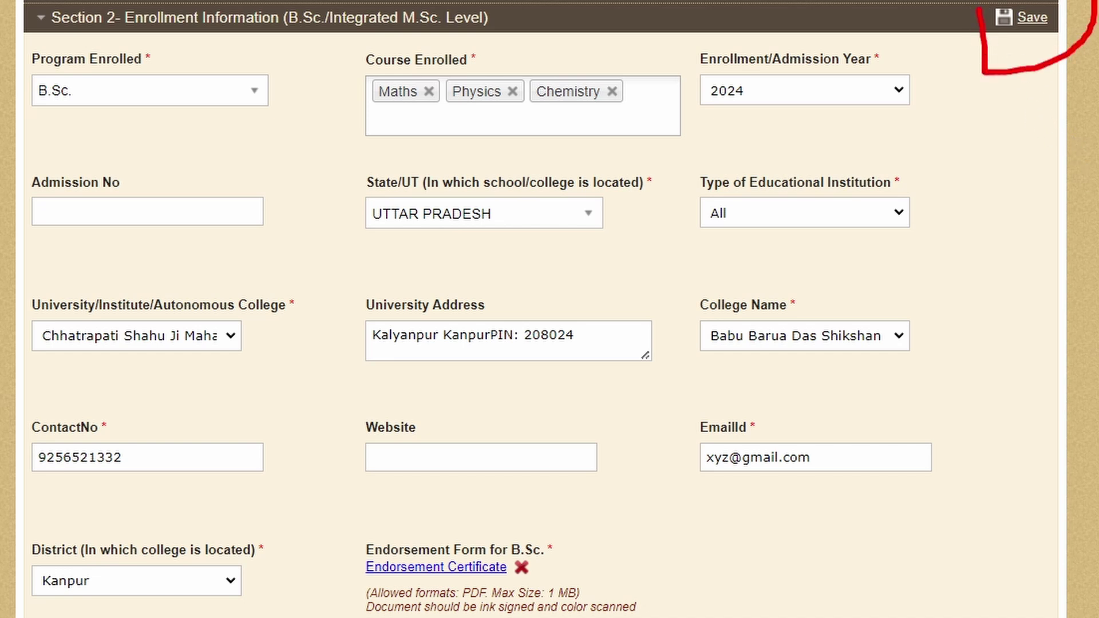
Step: Save the enrollment information and open Section 3 senior secondary details for editing
left_click(1030, 17)
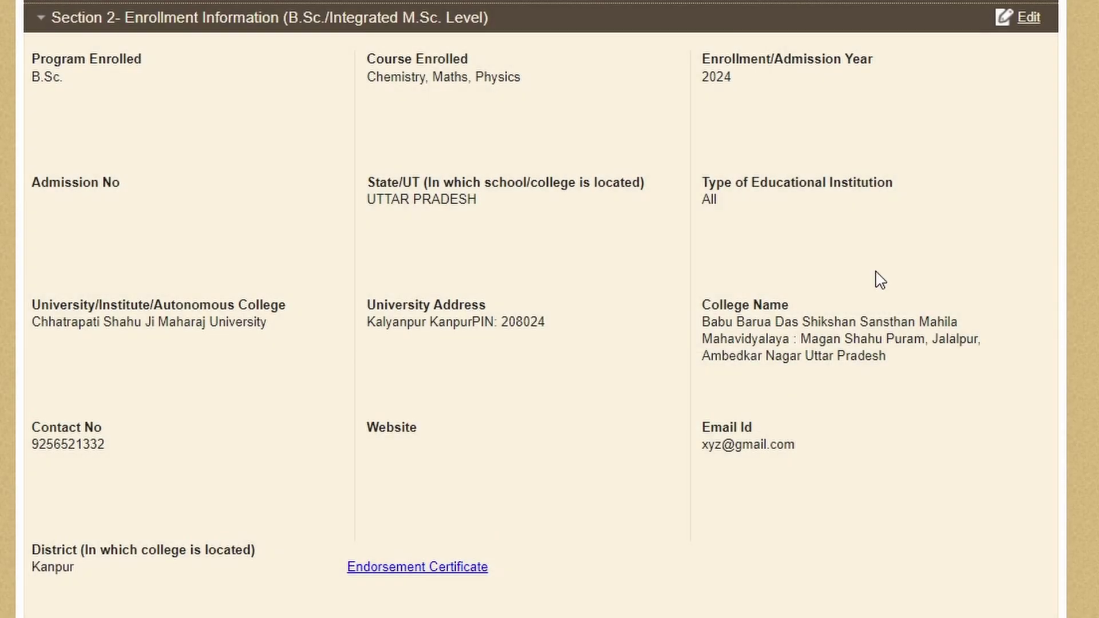
scroll(44, 466, "down", 4)
left_click(44, 466)
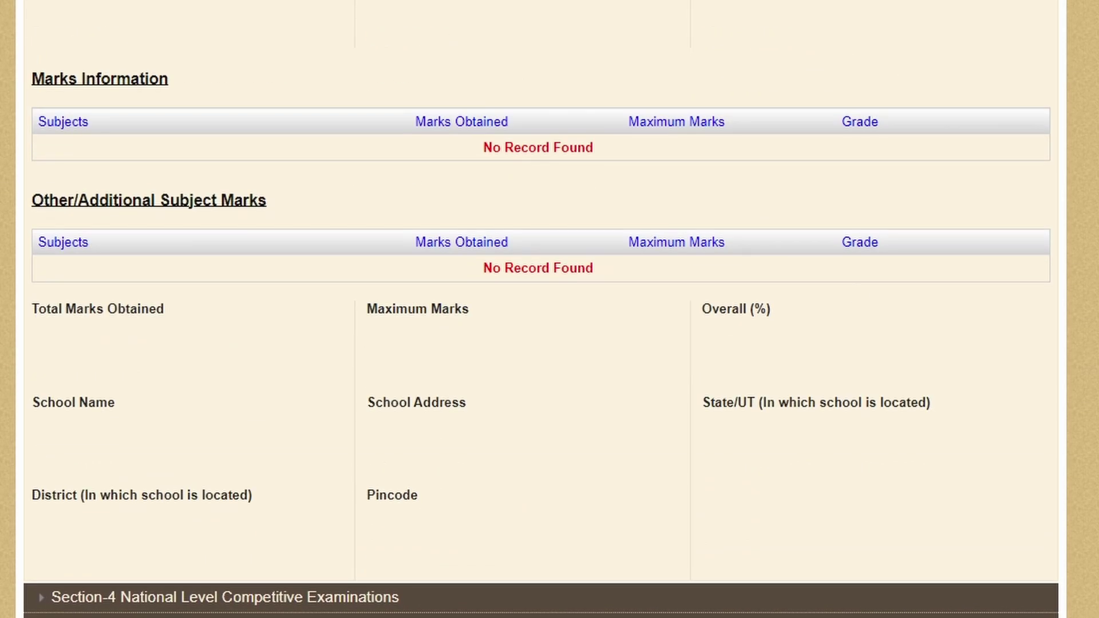
scroll(541, 309, "up", 4)
scroll(797, 295, "up", 1)
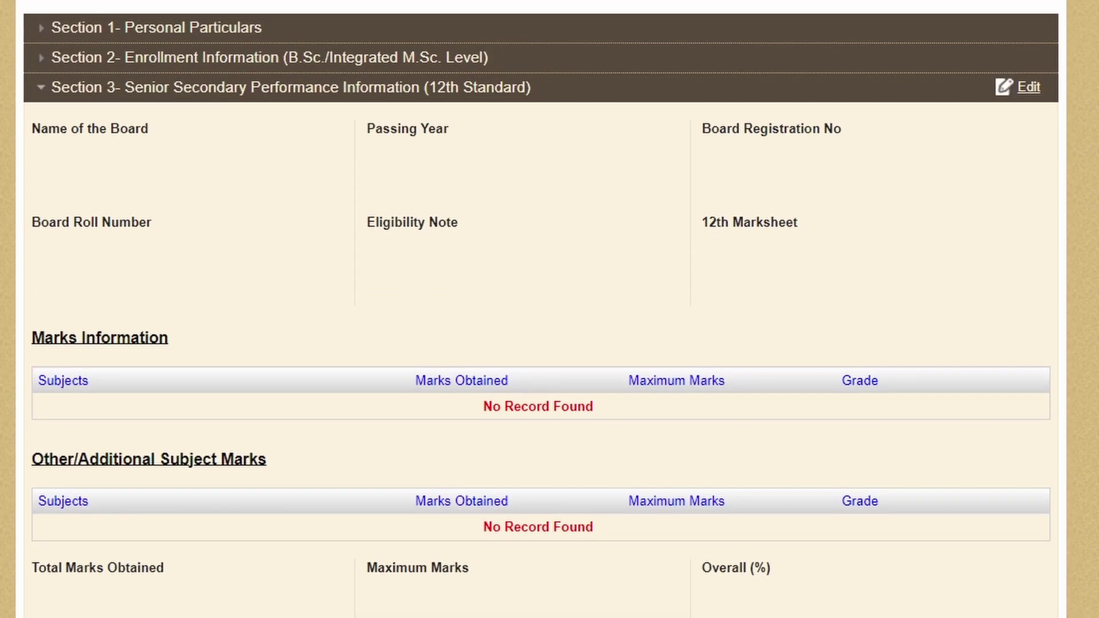
left_click(1028, 91)
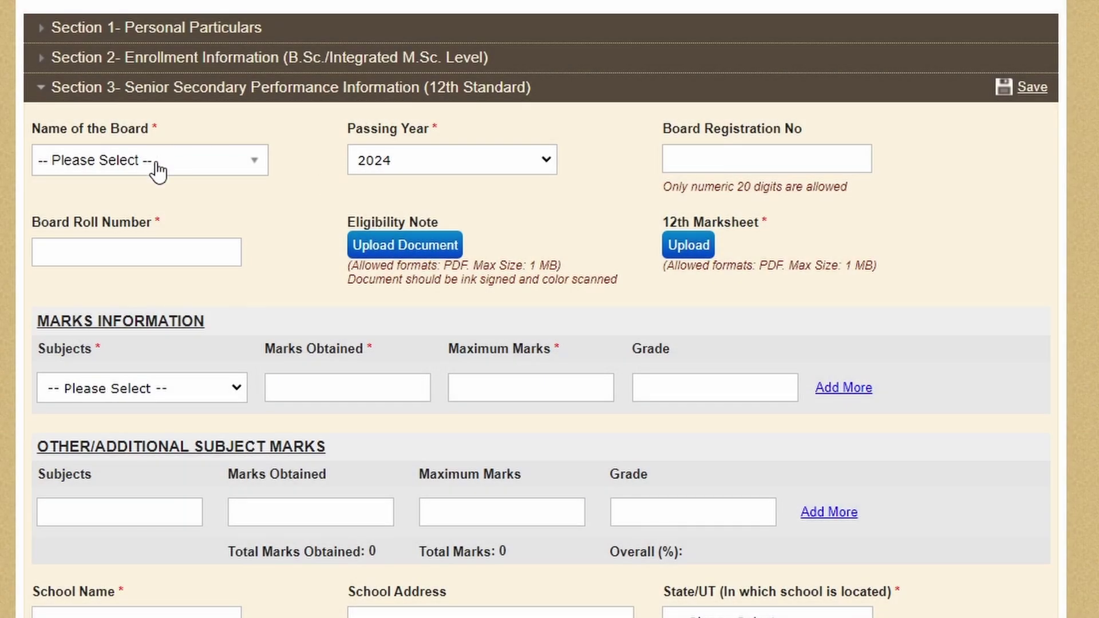
Step: Choose the Uttar Pradesh board, keep passing year 2024, and enter the board roll number
left_click(158, 171)
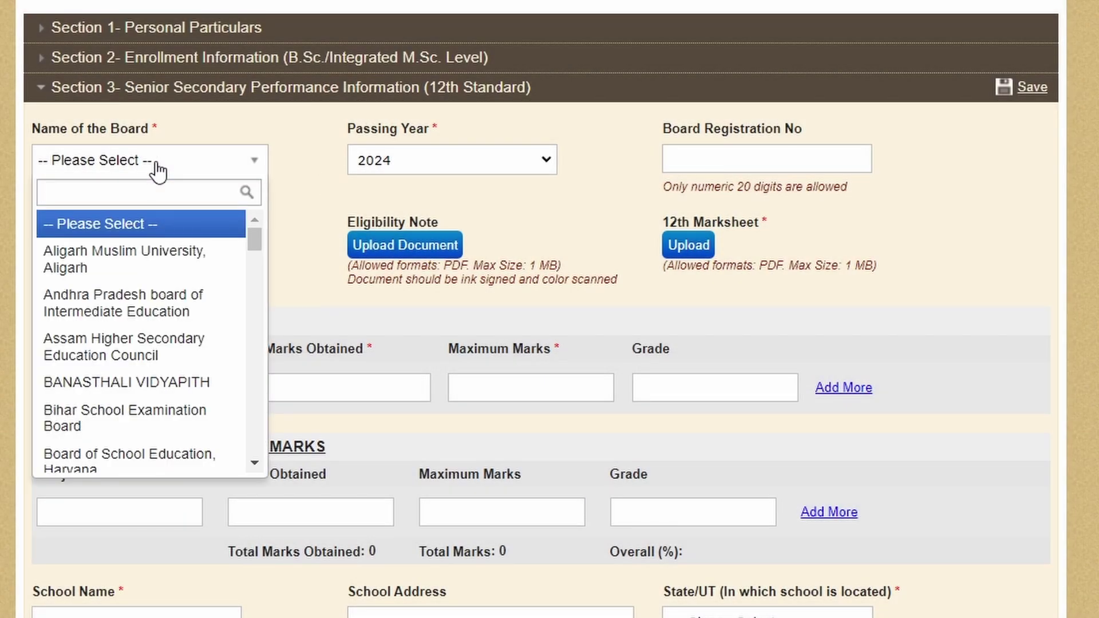
type("uttar")
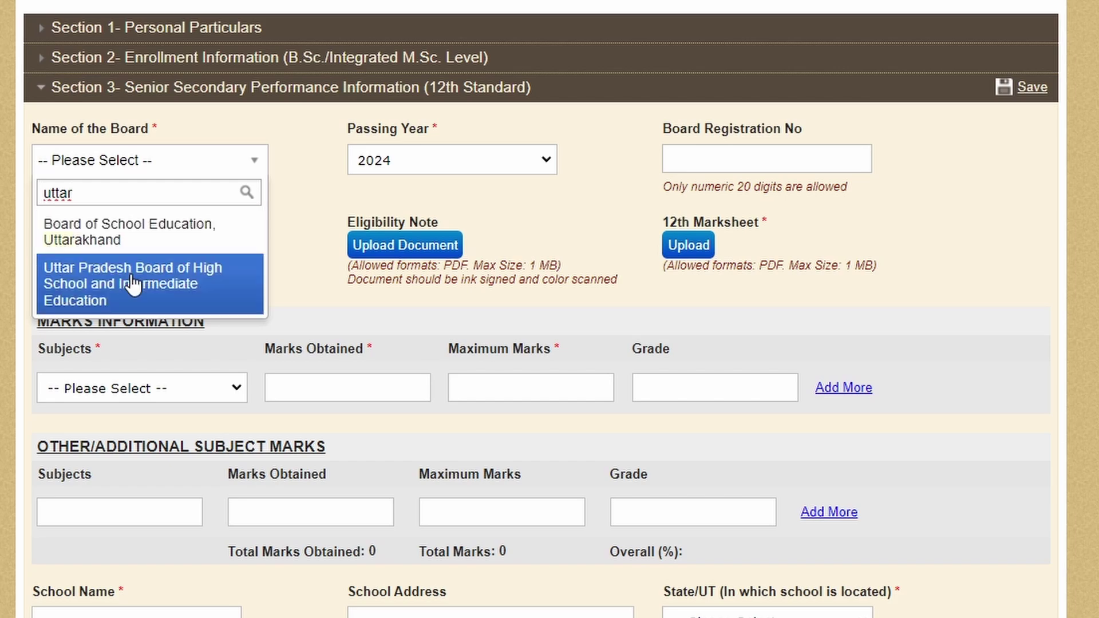
left_click(133, 285)
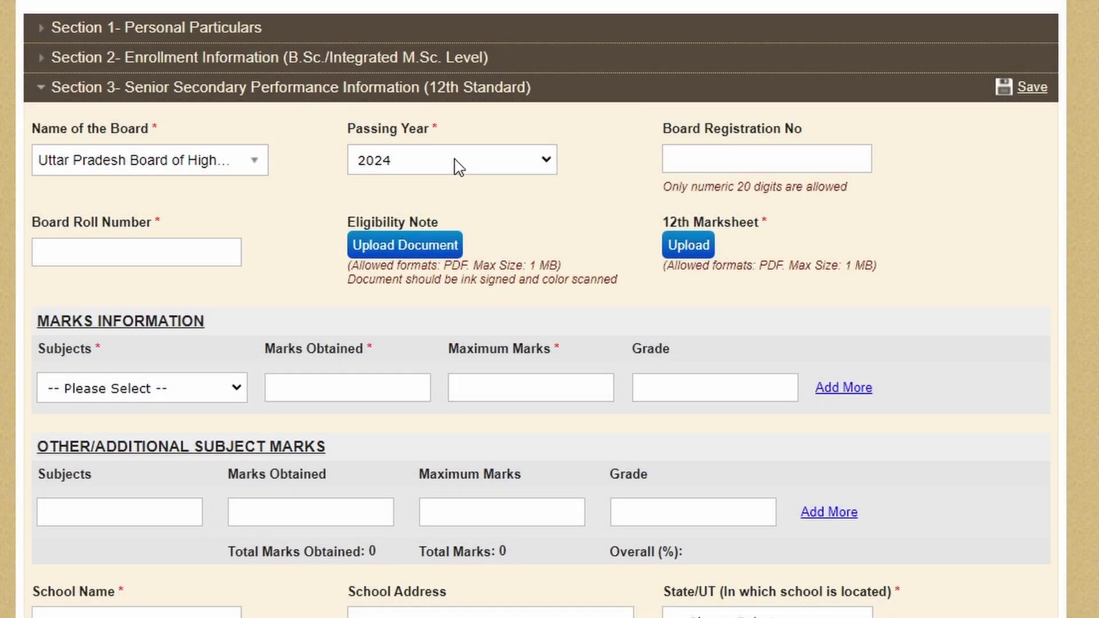
left_click(421, 166)
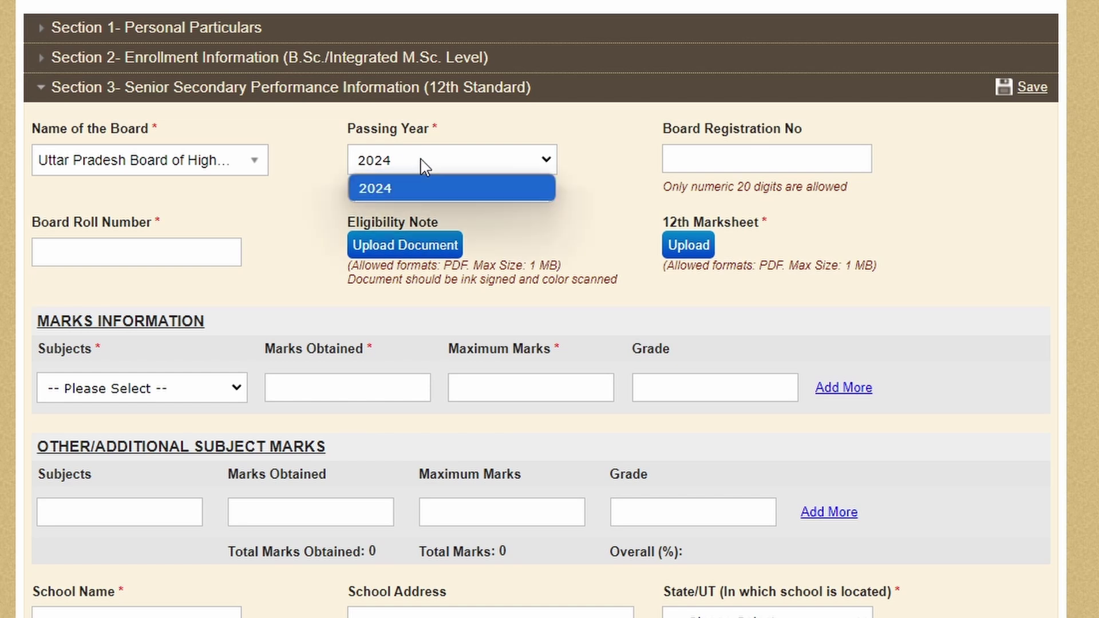
left_click(426, 167)
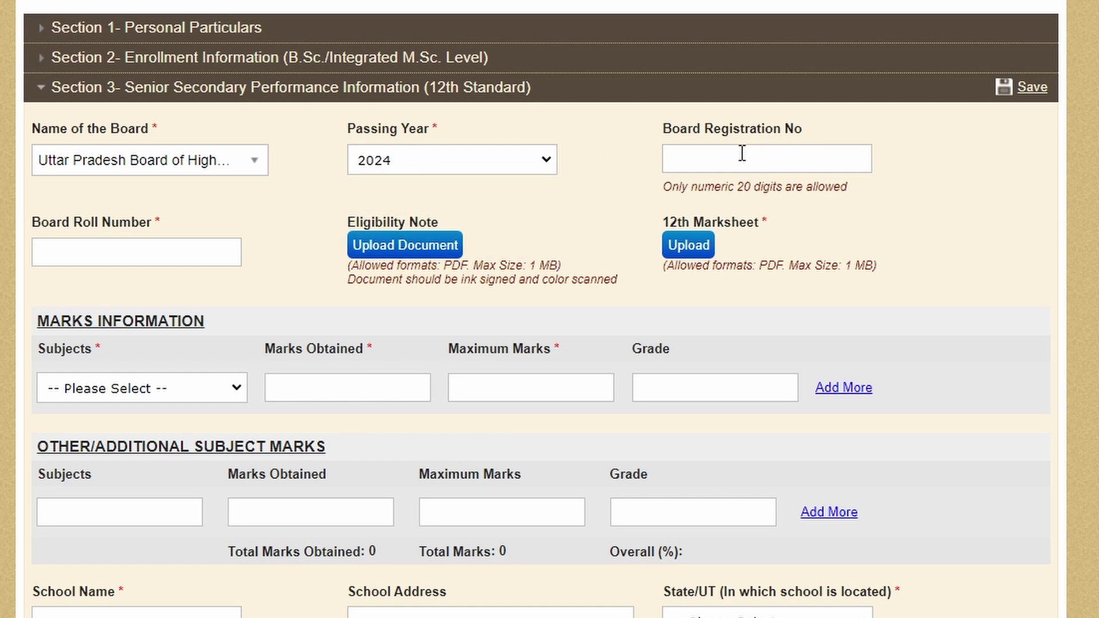
mouse_move(720, 115)
left_mouse_down()
mouse_move(704, 113)
mouse_move(802, 216)
mouse_move(766, 109)
mouse_move(695, 111)
left_mouse_up()
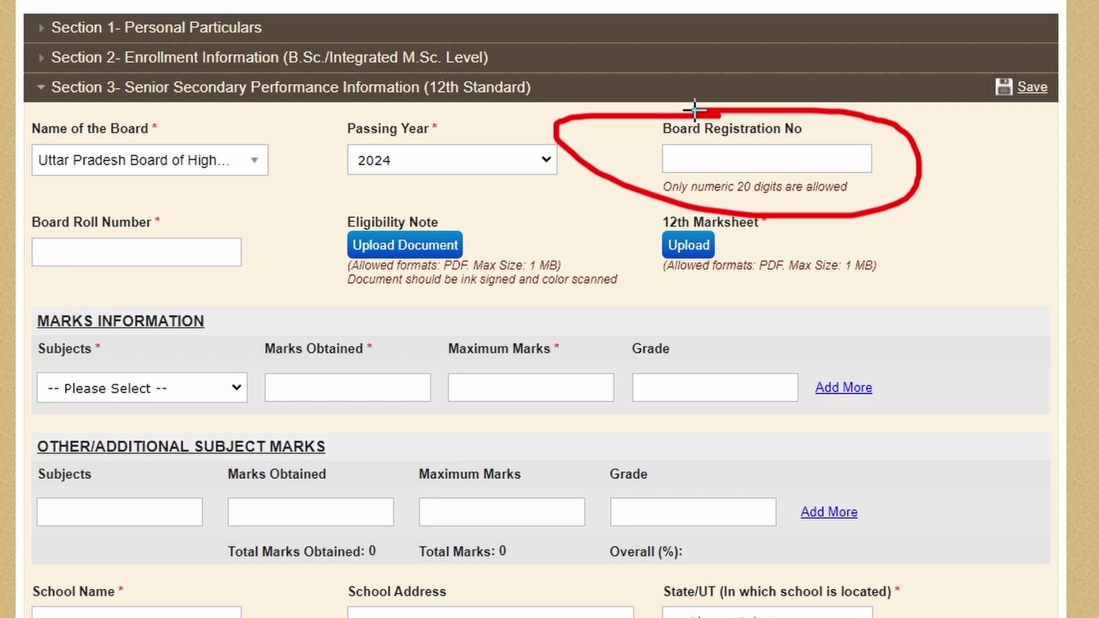
key("Escape")
left_click(115, 252)
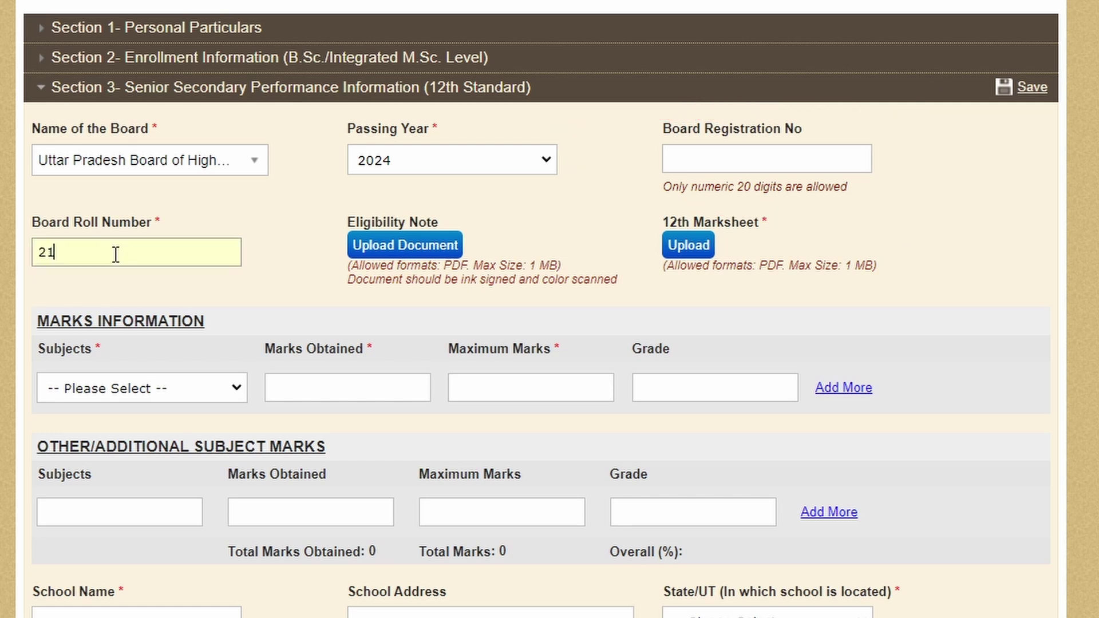
mouse_move(347, 199)
left_mouse_down()
mouse_move(339, 208)
mouse_move(412, 299)
mouse_move(629, 283)
mouse_move(506, 209)
mouse_move(350, 199)
left_mouse_up()
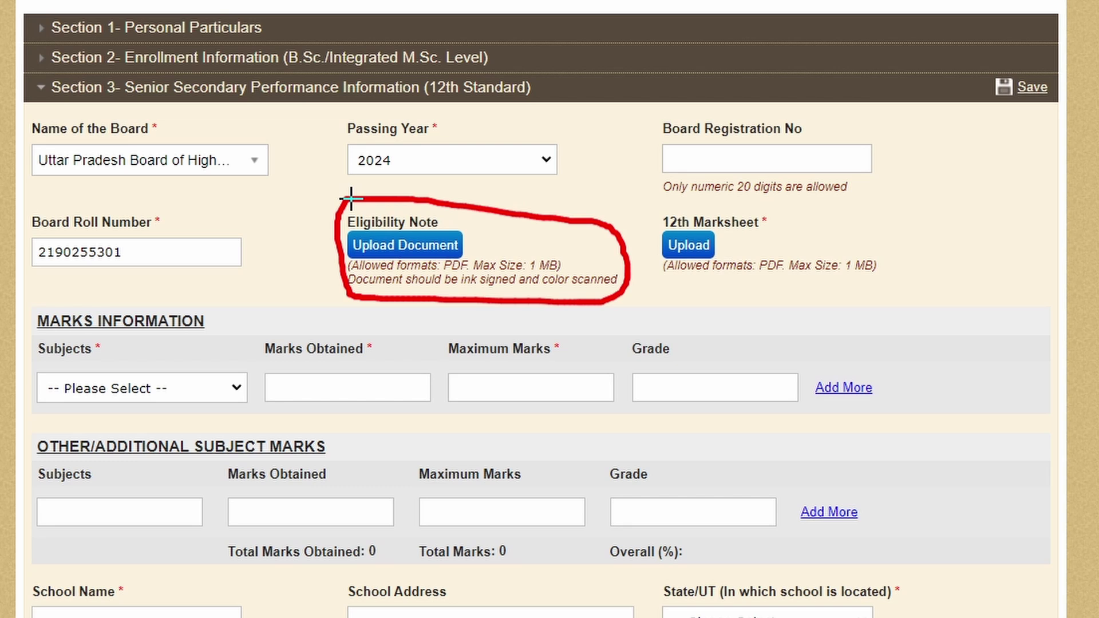
Step: Upload the 12th marksheet PDF through the 12th Marksheet upload control
left_click(700, 243)
key("Escape")
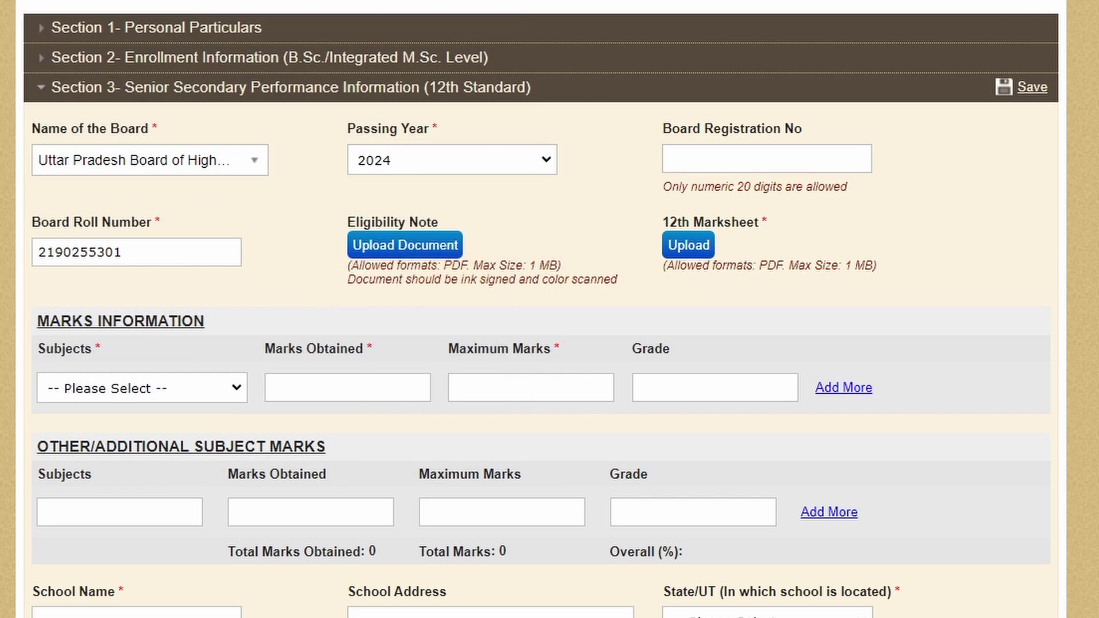
mouse_move(668, 282)
left_mouse_down()
mouse_move(893, 277)
mouse_move(942, 219)
left_mouse_up()
key("Escape")
left_click_drag(671, 286, 886, 293)
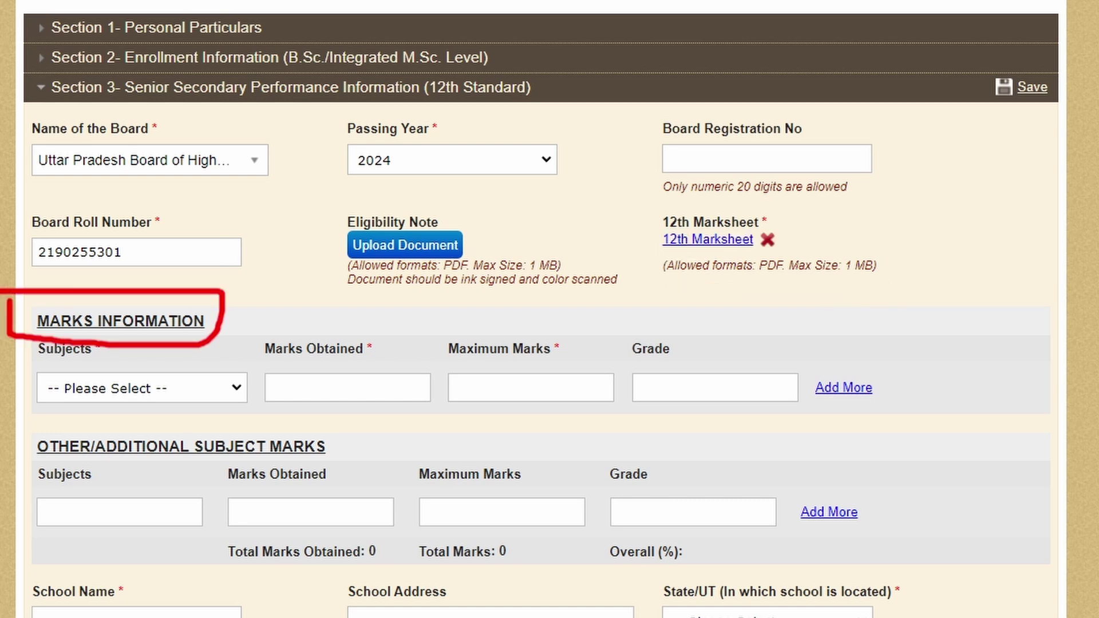
mouse_move(27, 298)
left_mouse_down()
mouse_move(221, 342)
mouse_move(174, 292)
mouse_move(29, 295)
left_mouse_up()
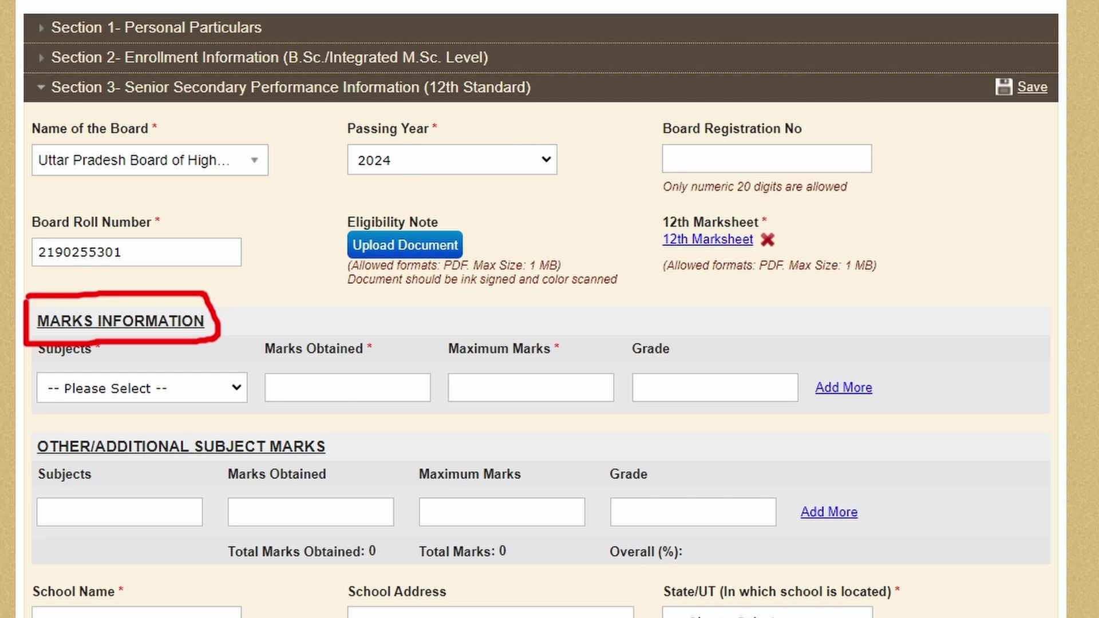
key("Escape")
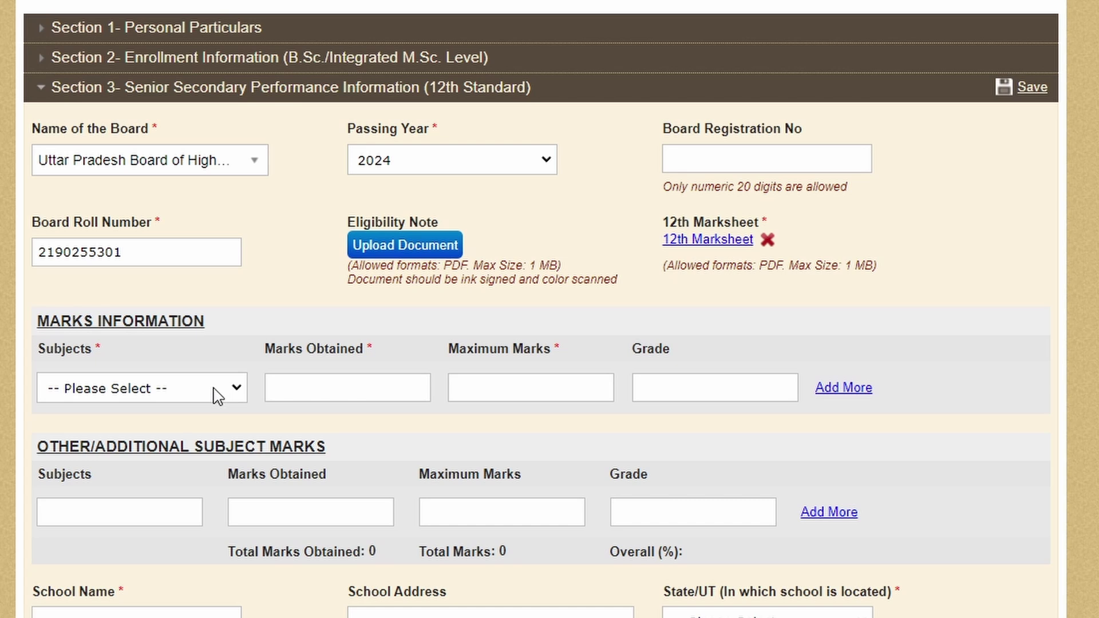
Step: Enter PHYSICS as the first subject with 90 marks out of 100
left_click(218, 394)
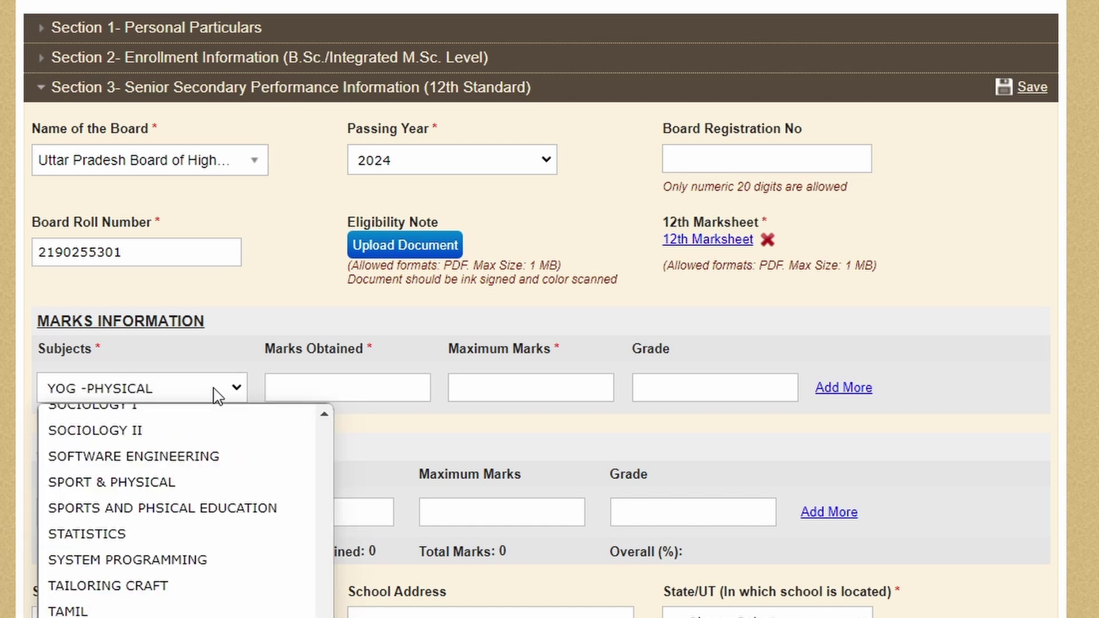
key("p")
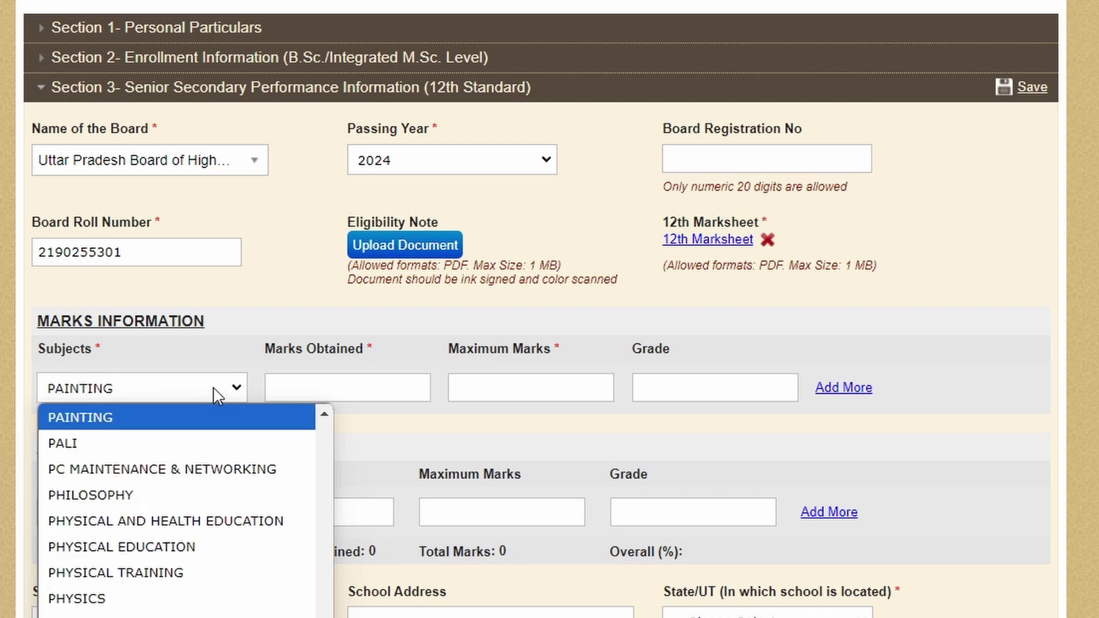
left_click(143, 599)
left_click(337, 392)
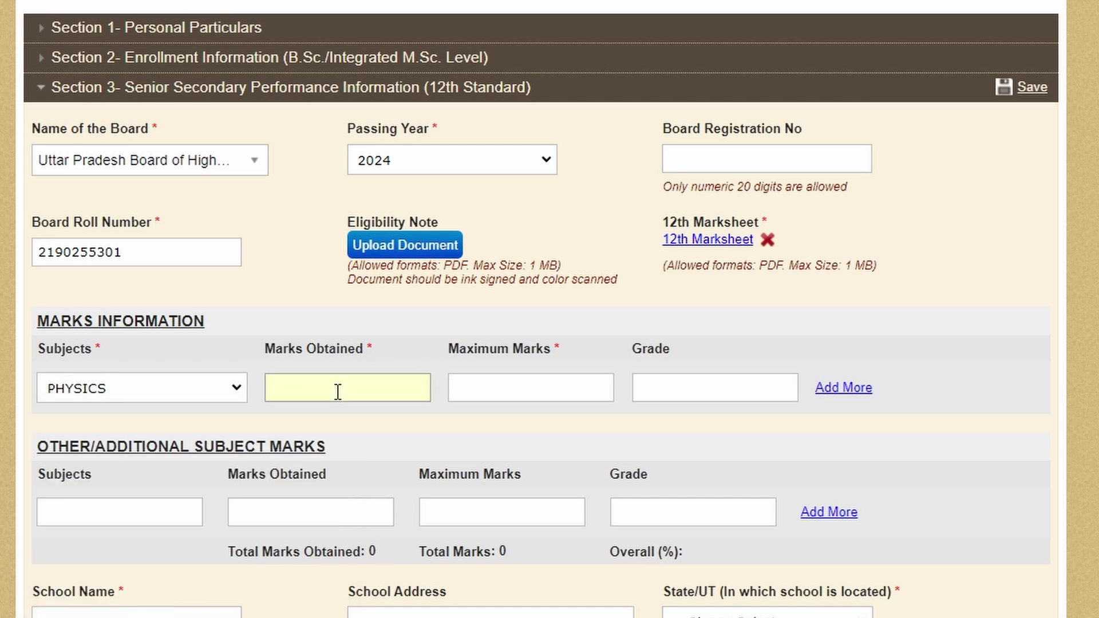
type("90")
left_click(522, 395)
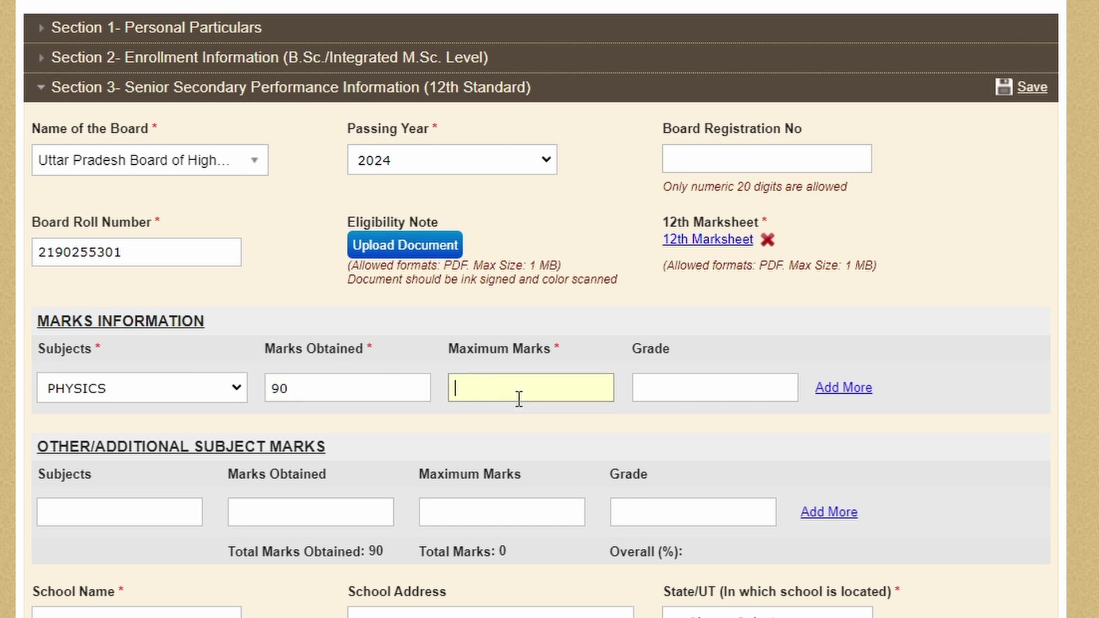
type("100")
left_click(689, 393)
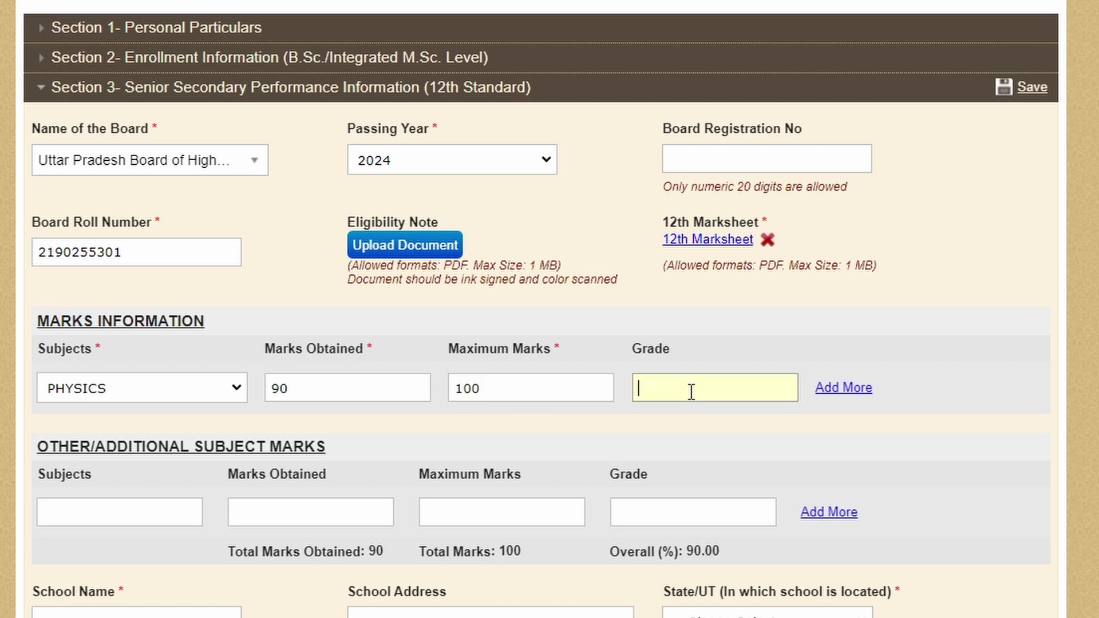
Step: Add a second subject row with MATHEMATICS and begin its marks
left_click(845, 390)
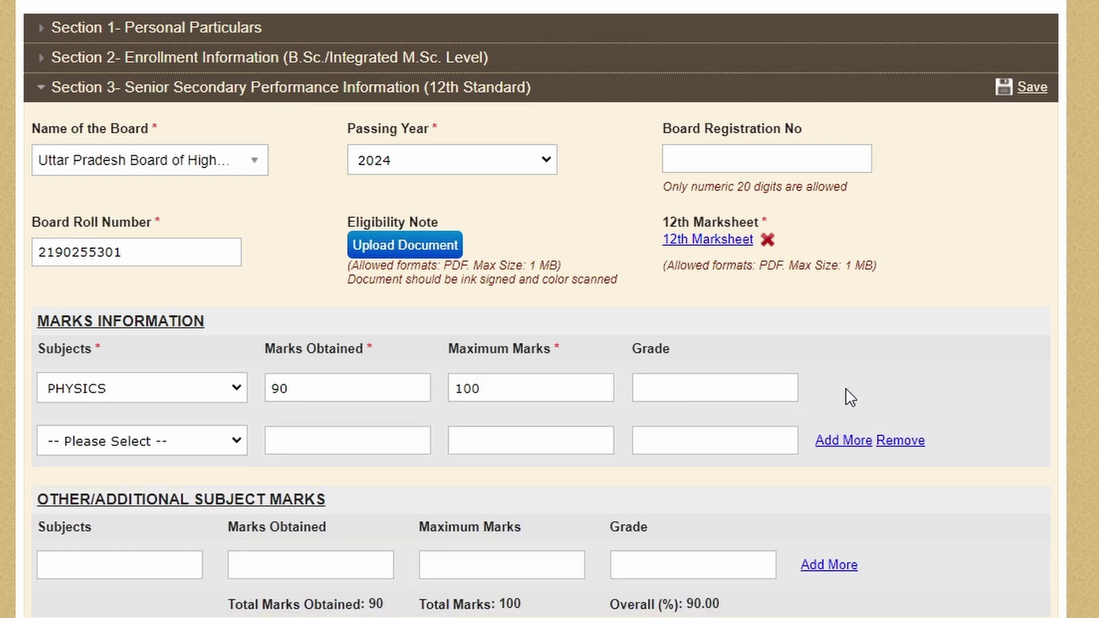
left_click(142, 441)
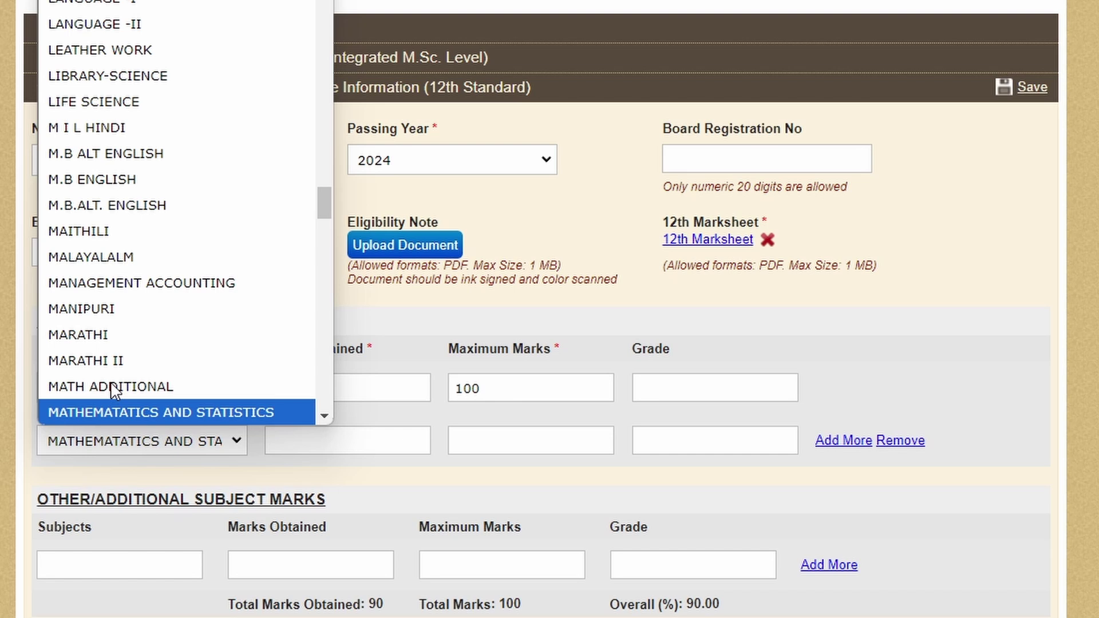
key("Down")
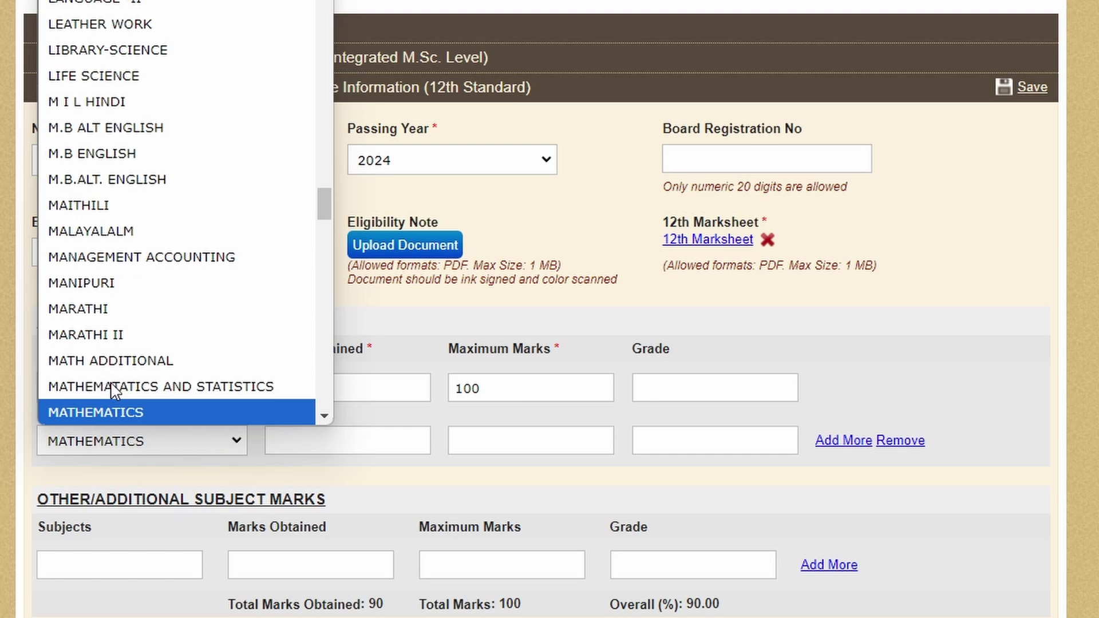
left_click(146, 410)
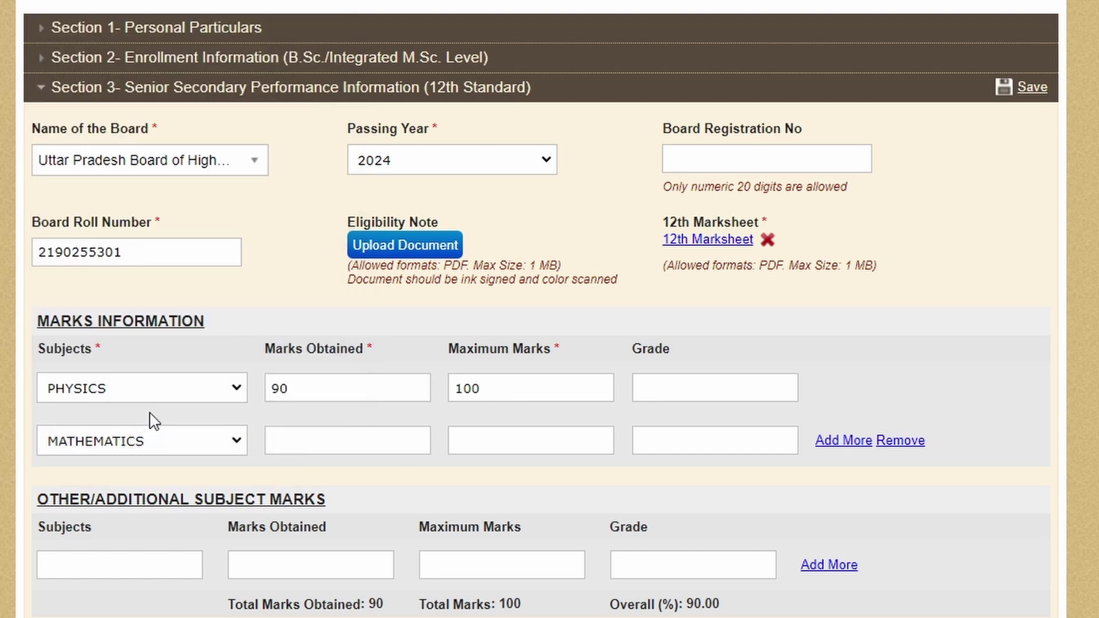
left_click(300, 438)
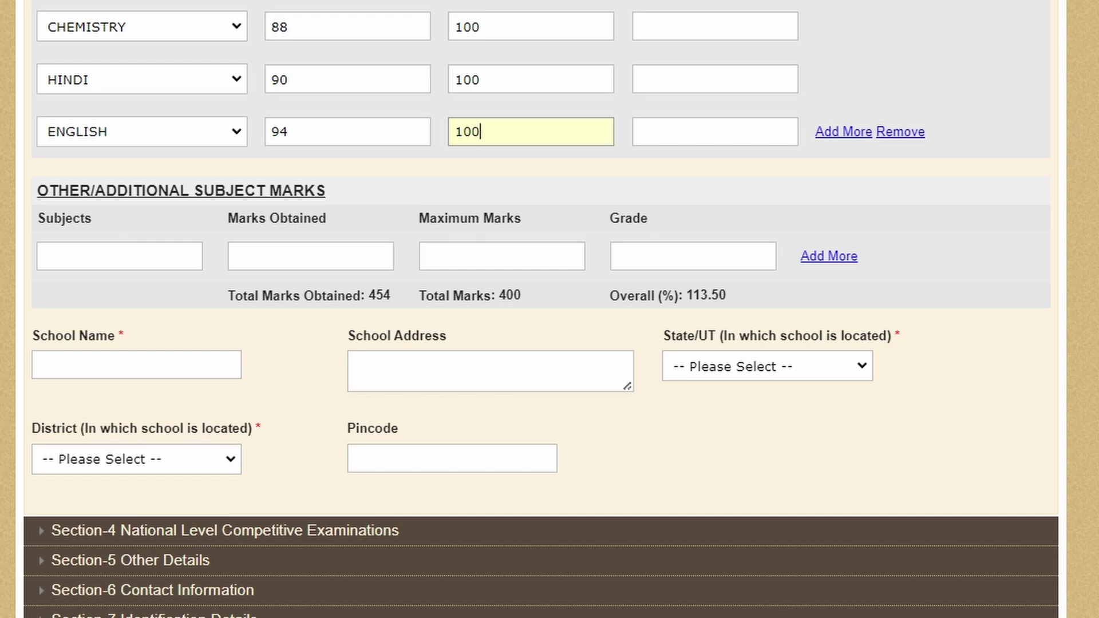
Step: Commit the English maximum marks so totals show 454 of 500 (90.80%)
left_click(21, 319)
mouse_move(21, 318)
left_mouse_down()
mouse_move(152, 410)
mouse_move(250, 392)
mouse_move(240, 326)
mouse_move(5, 313)
left_mouse_up()
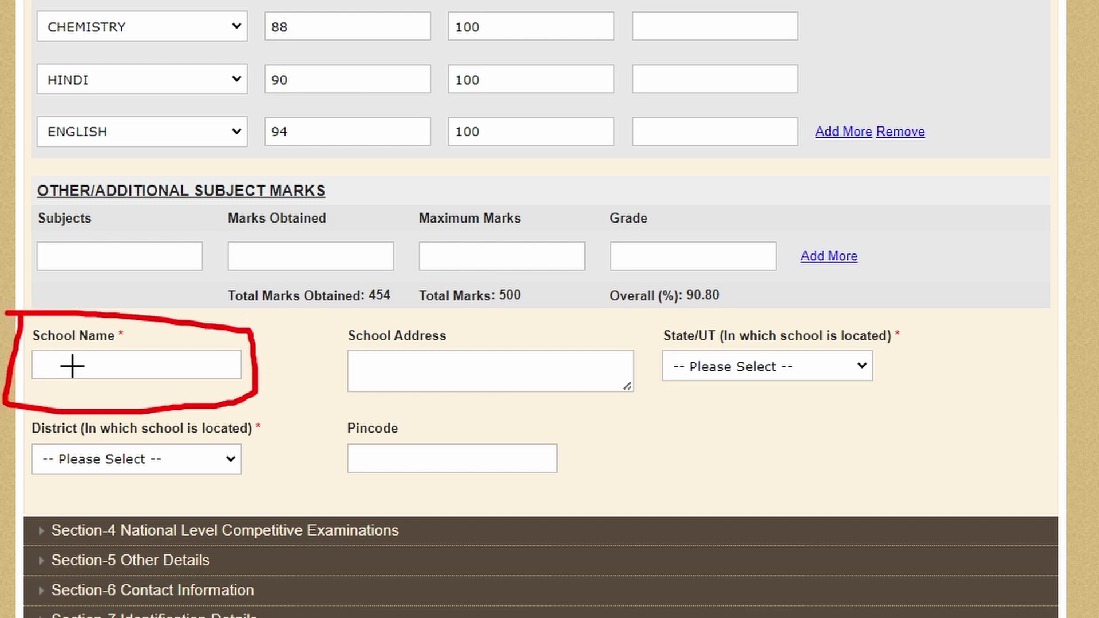
mouse_move(305, 318)
left_mouse_down()
mouse_move(306, 361)
mouse_move(360, 402)
mouse_move(566, 407)
mouse_move(643, 385)
mouse_move(555, 324)
mouse_move(312, 314)
left_mouse_up()
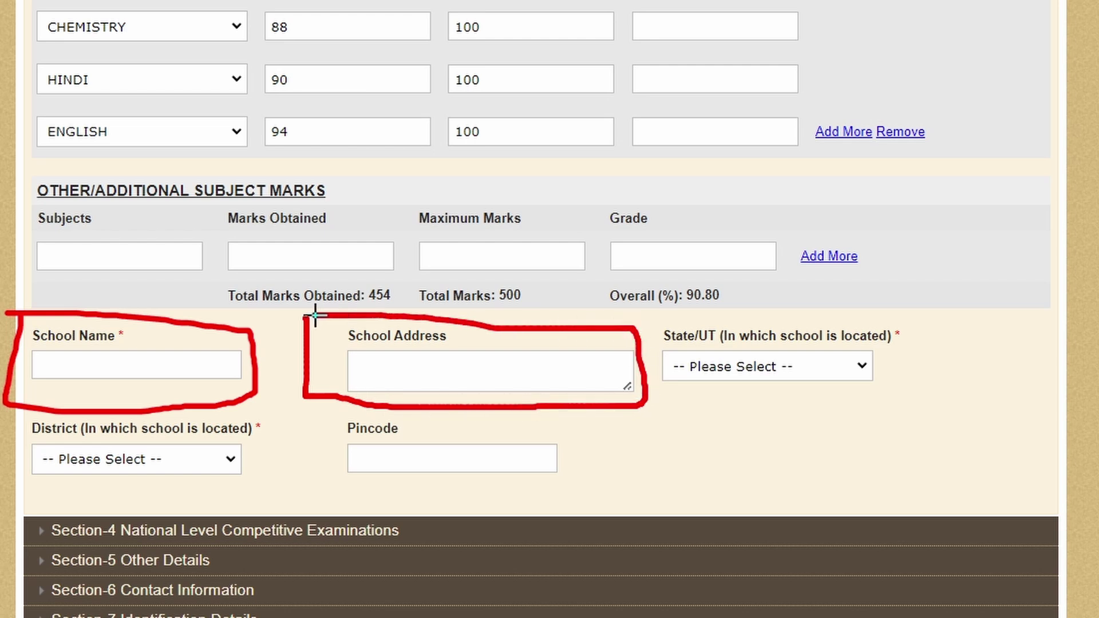
mouse_move(652, 321)
left_mouse_down()
mouse_move(664, 393)
mouse_move(790, 405)
mouse_move(922, 343)
mouse_move(823, 316)
mouse_move(657, 321)
left_mouse_up()
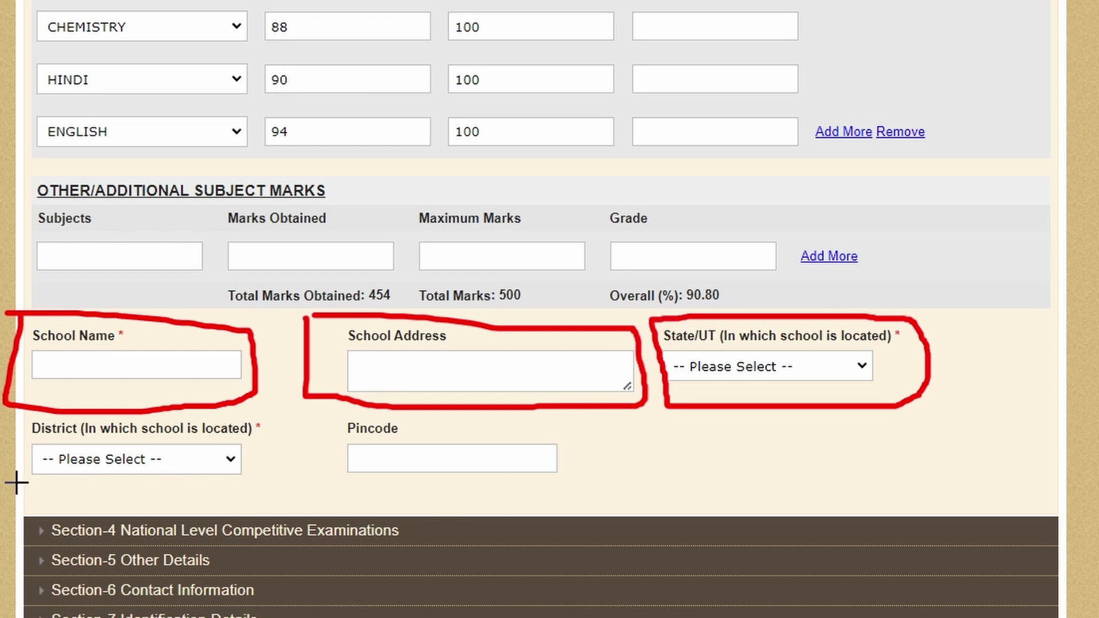
mouse_move(16, 484)
left_mouse_down()
mouse_move(254, 487)
mouse_move(265, 413)
left_mouse_up()
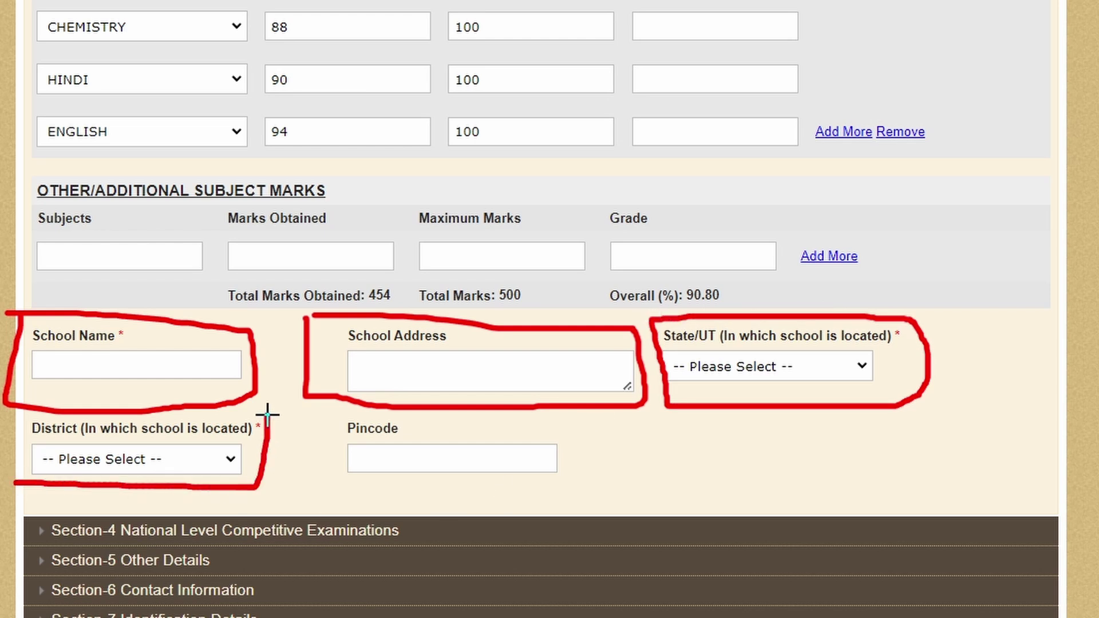
left_click_drag(337, 502, 558, 496)
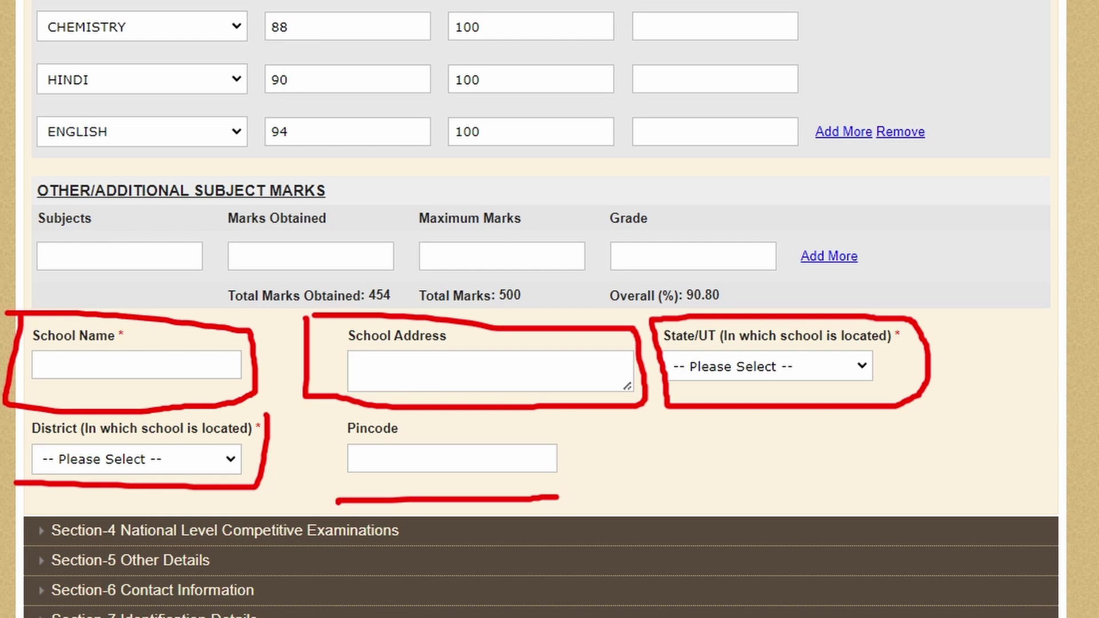
key("ctrl+z")
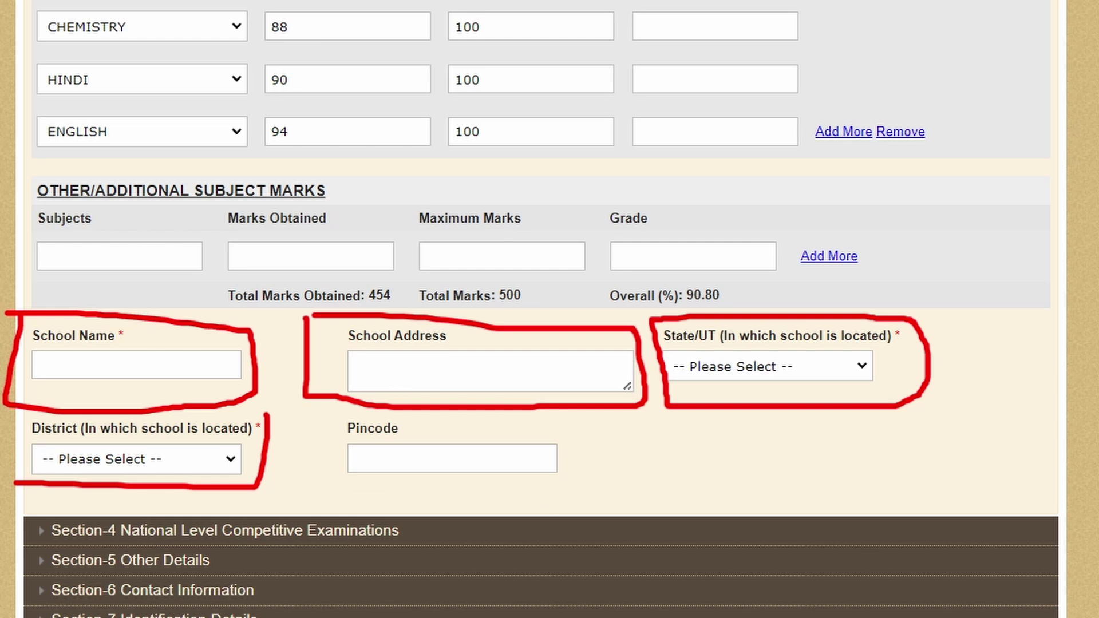
key("e")
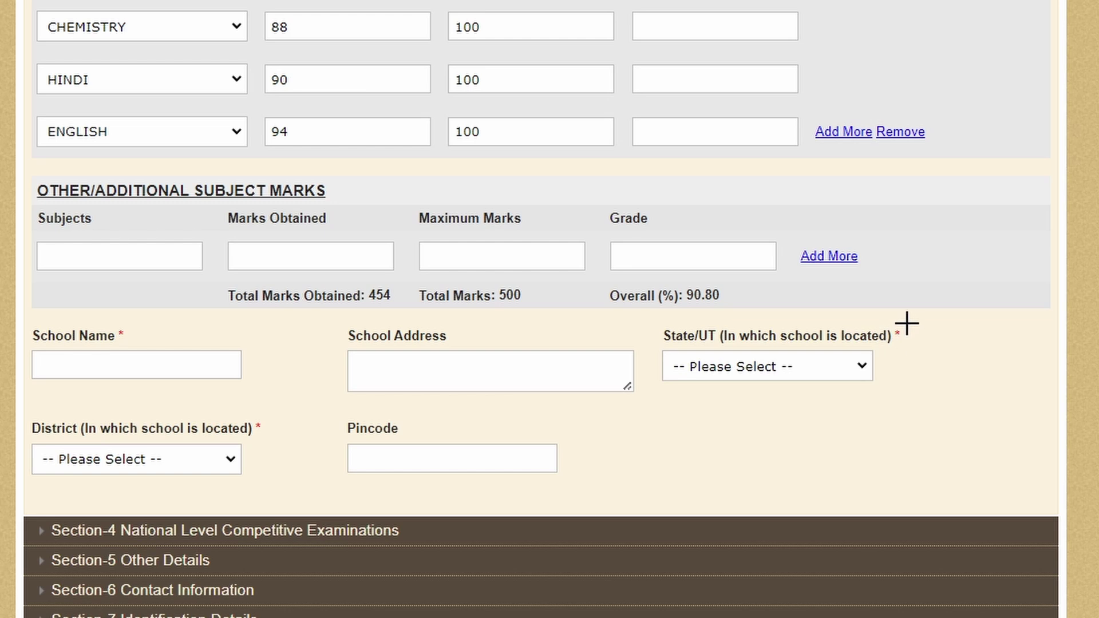
mouse_move(904, 318)
left_mouse_down()
mouse_move(893, 314)
mouse_move(881, 344)
mouse_move(928, 341)
mouse_move(902, 316)
left_mouse_up()
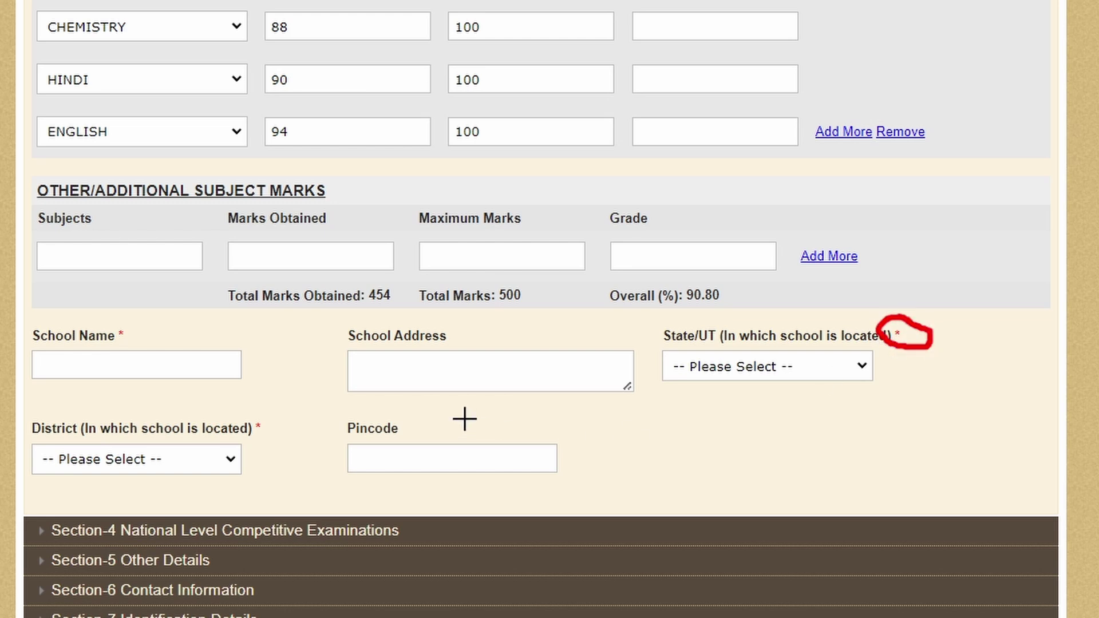
mouse_move(451, 320)
left_mouse_down()
mouse_move(330, 328)
mouse_move(471, 356)
mouse_move(498, 326)
mouse_move(424, 319)
left_mouse_up()
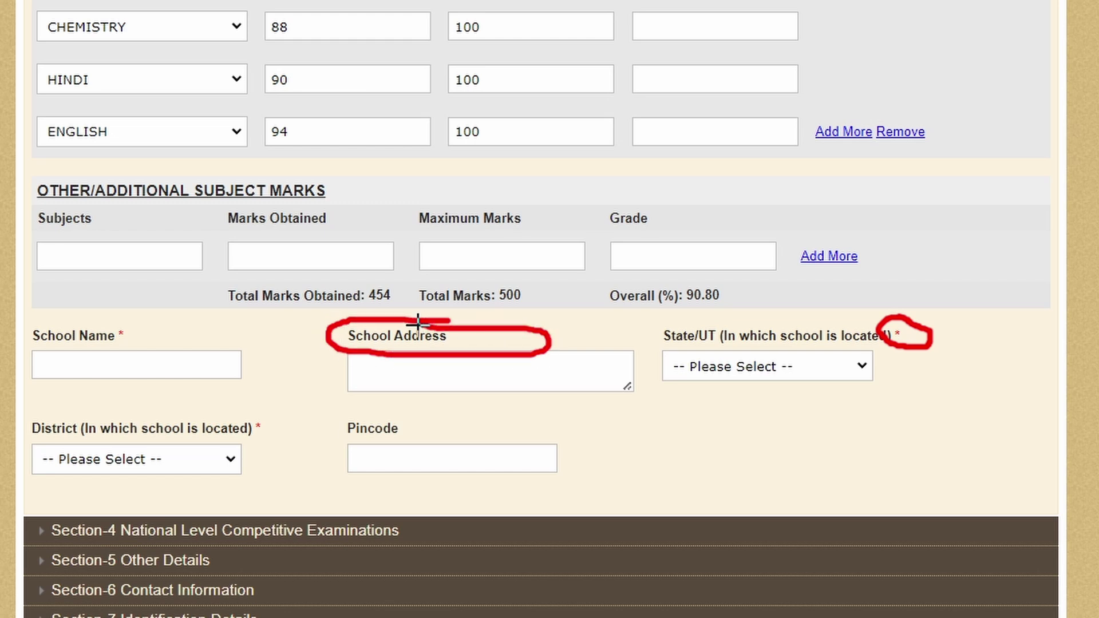
Step: Expand Section 4 National Level Competitive Examinations
key("Escape")
left_click(82, 365)
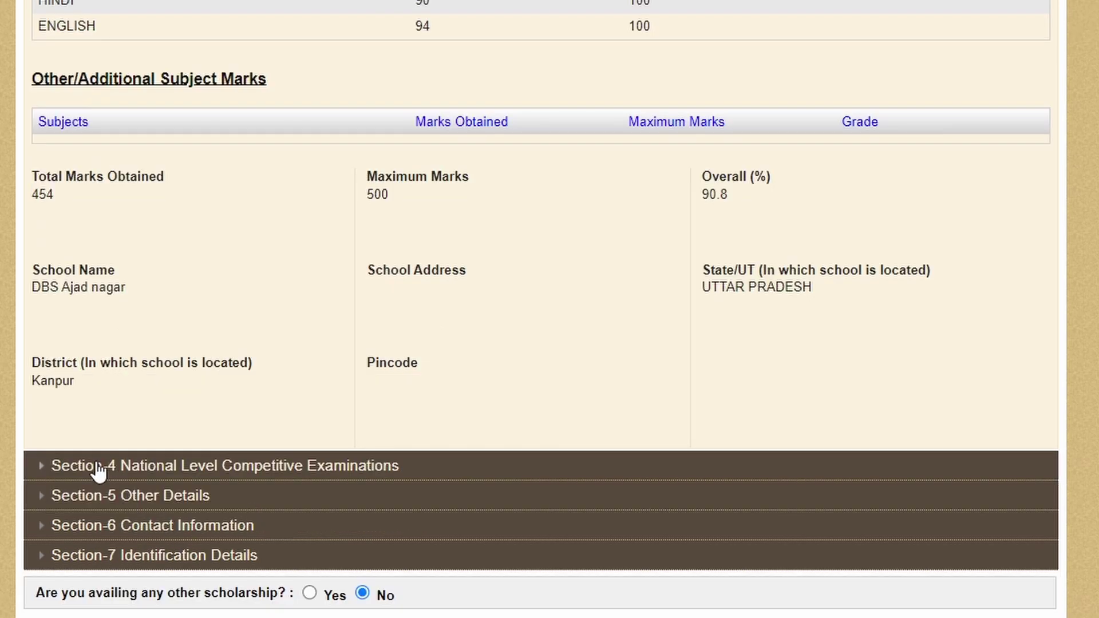
left_click(110, 461)
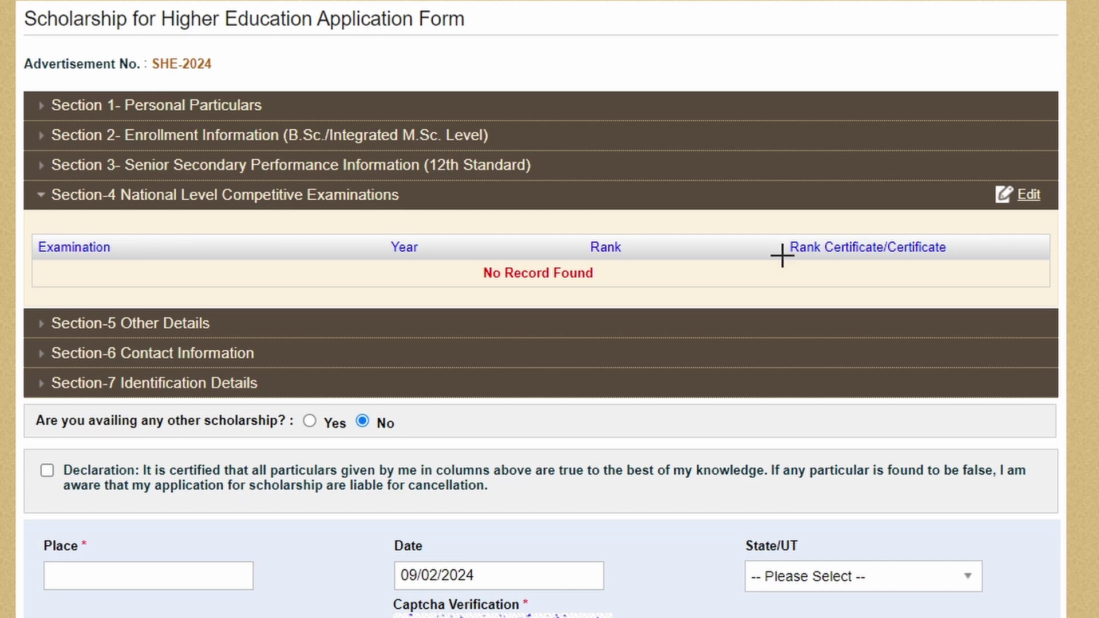
Step: Confirm the Competitive Examinations section shows 'No Record Found', marking it on screen
mouse_move(1, 209)
left_mouse_down()
mouse_move(63, 194)
mouse_move(111, 213)
mouse_move(24, 243)
left_mouse_up()
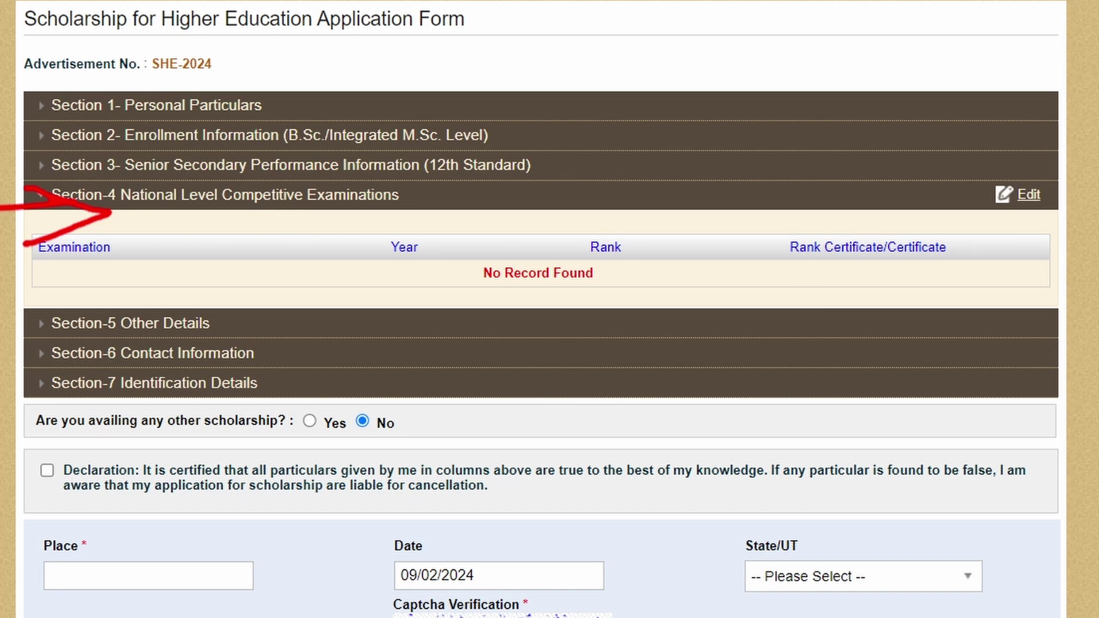
key("Escape")
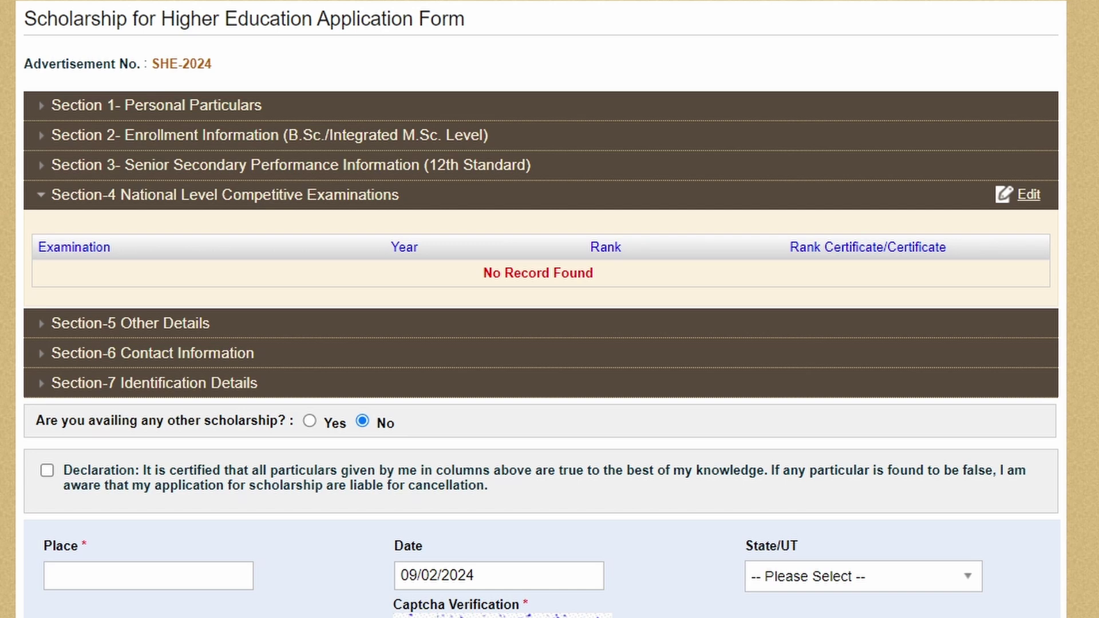
left_click_drag(3, 197, 2, 223)
Step: Make Other Details editable and choose 2022 as the Class X passing year
left_click(95, 327)
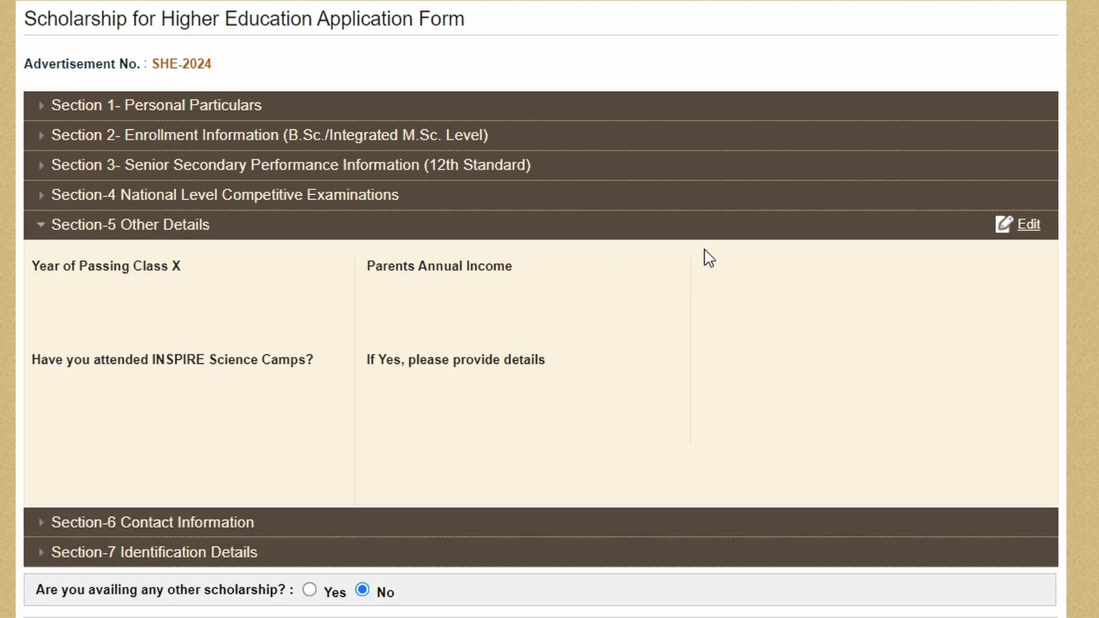
left_click(1023, 226)
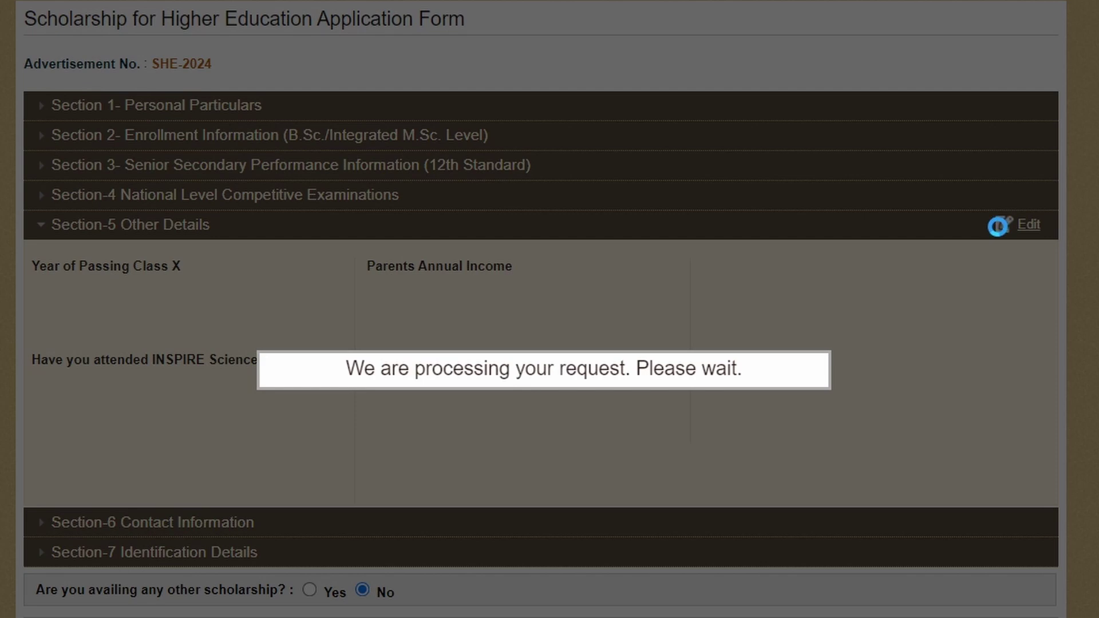
left_click(169, 299)
left_click_drag(225, 407, 229, 617)
scroll(136, 463, "up", 4)
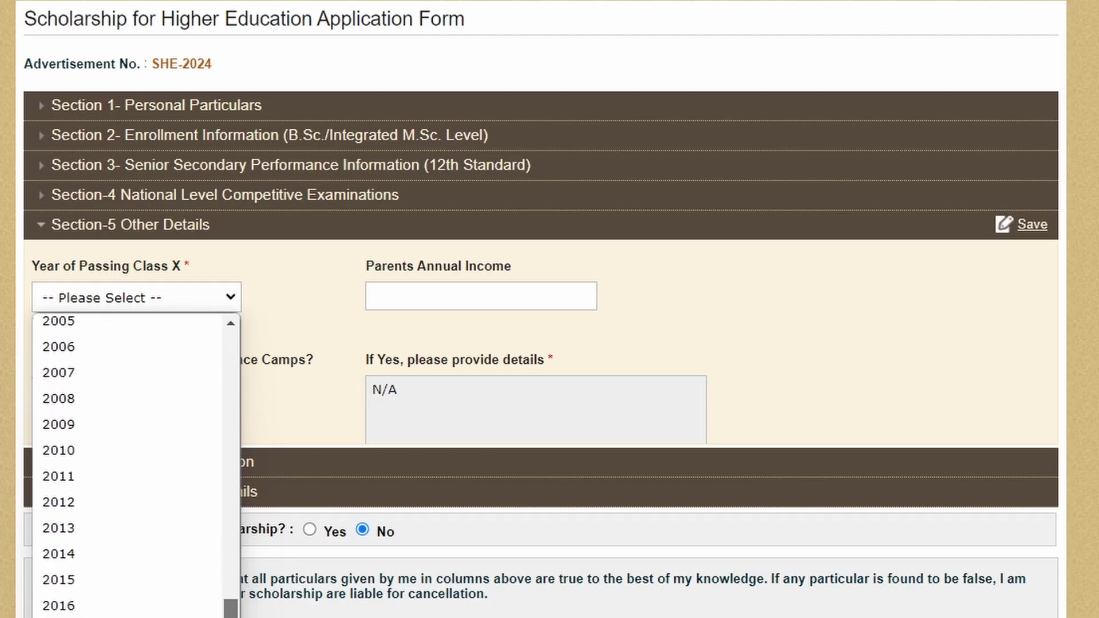
scroll(136, 464, "down", 1)
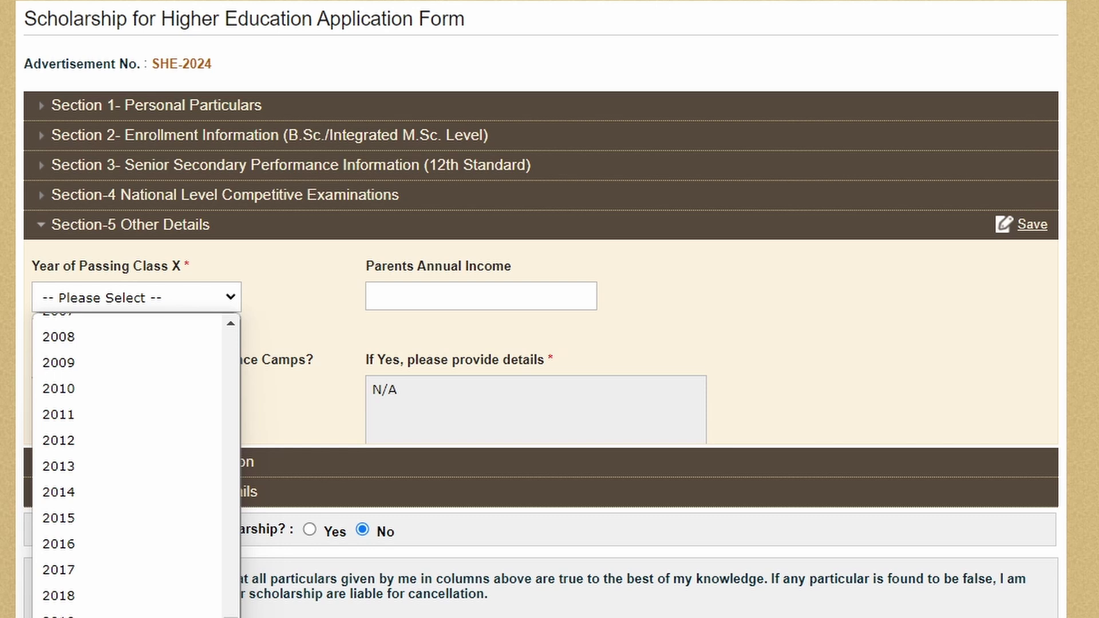
scroll(136, 464, "down", 2)
left_click(136, 543)
Step: Enter 60000 as the parents' annual income, noting the INSPIRE Science Camps question
left_click(473, 295)
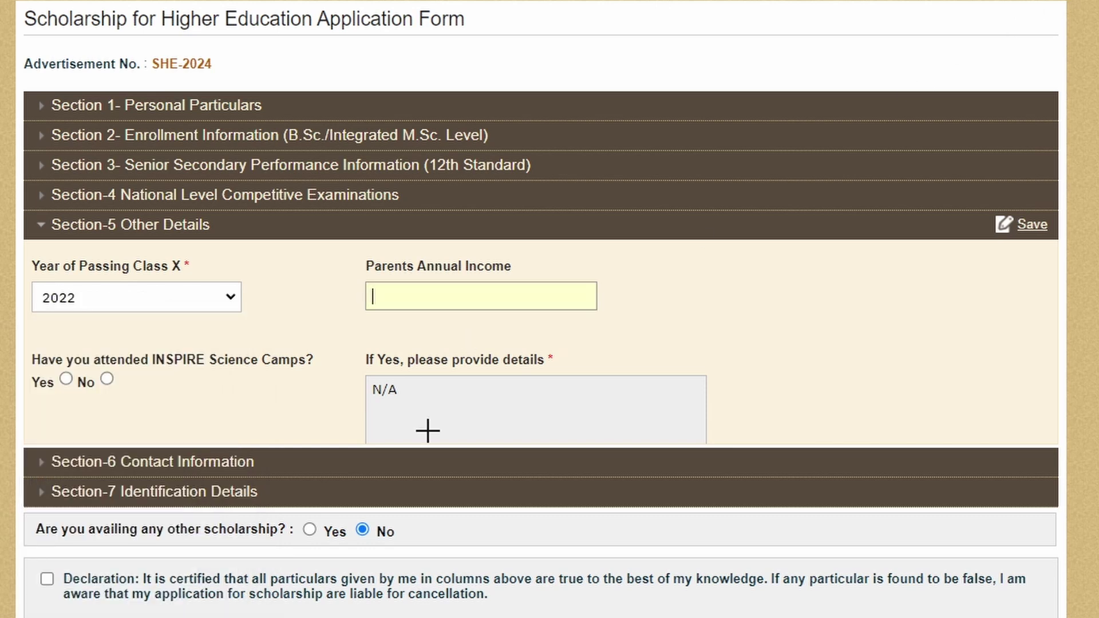
left_click_drag(342, 229, 554, 347)
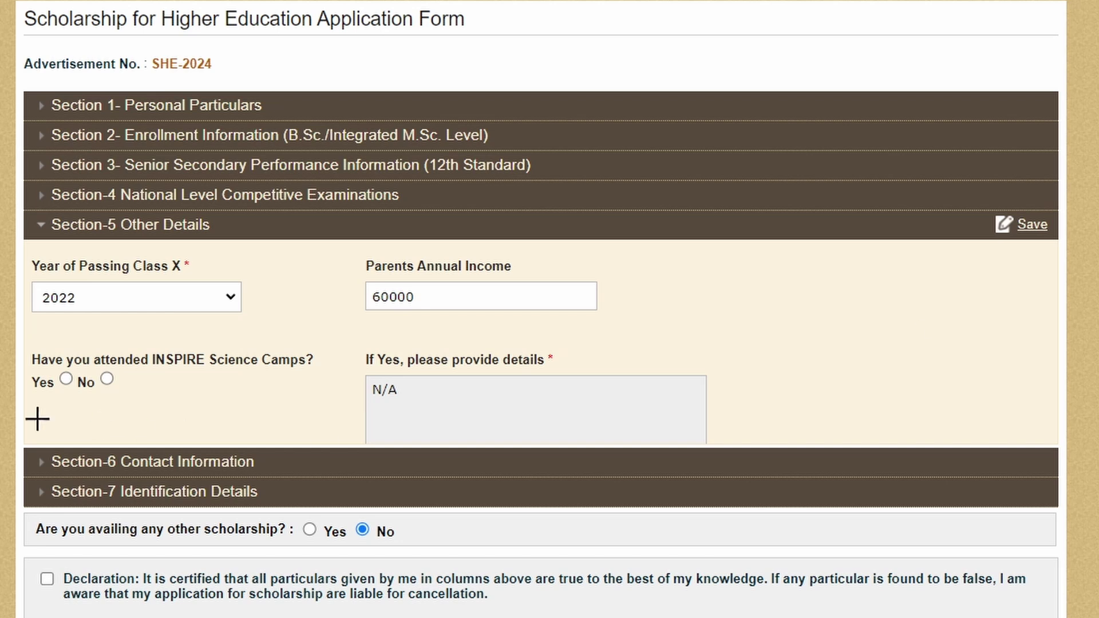
left_click_drag(2, 359, 31, 358)
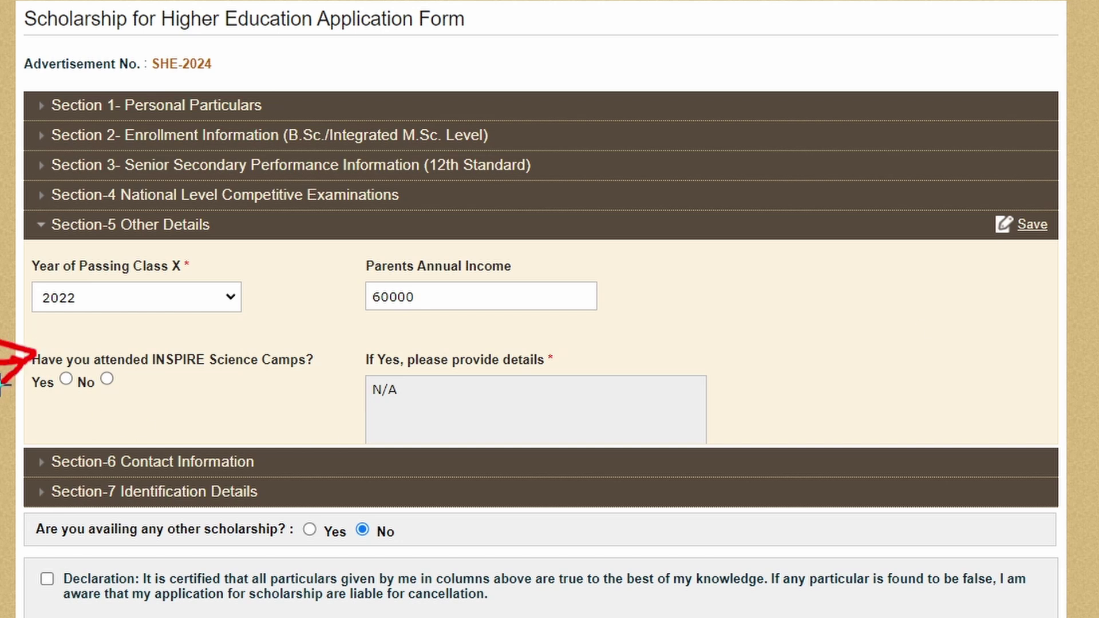
left_click_drag(170, 373, 298, 373)
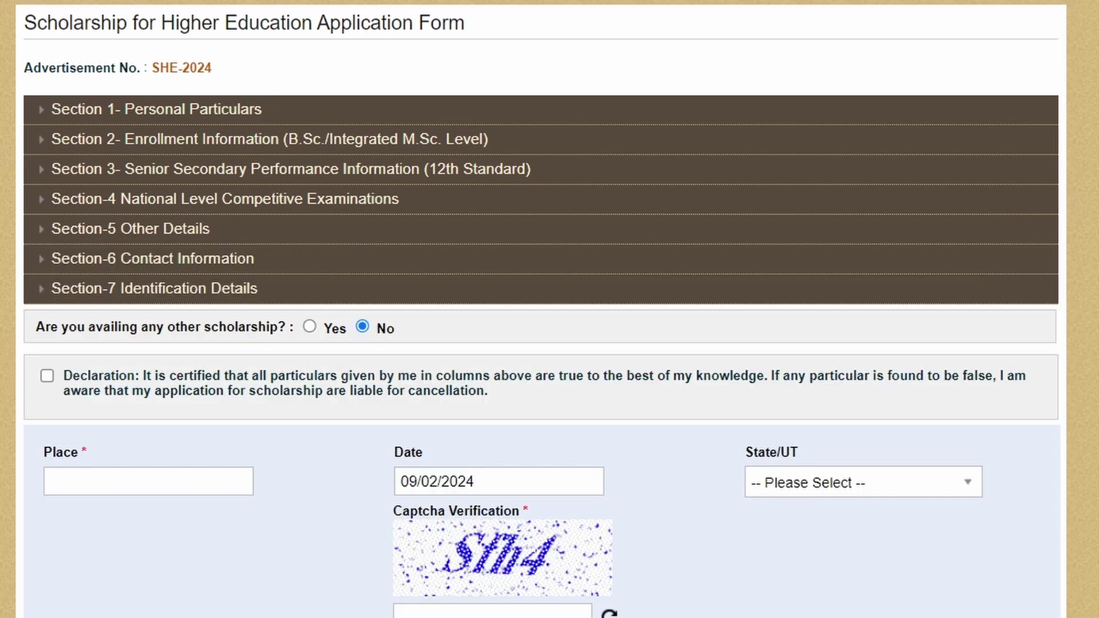
mouse_move(3, 252)
left_mouse_down()
mouse_move(38, 264)
mouse_move(6, 281)
left_mouse_up()
Step: Fill in the permanent address, State/UT, district, pincode and mobile number in Contact Information
left_click(15, 262)
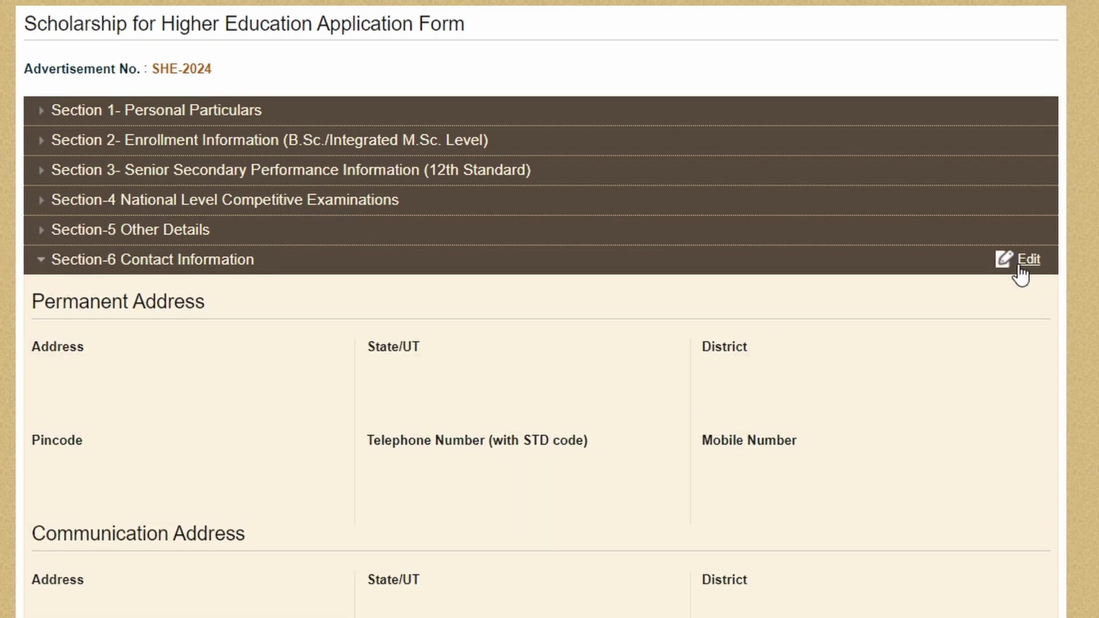
left_click(1030, 259)
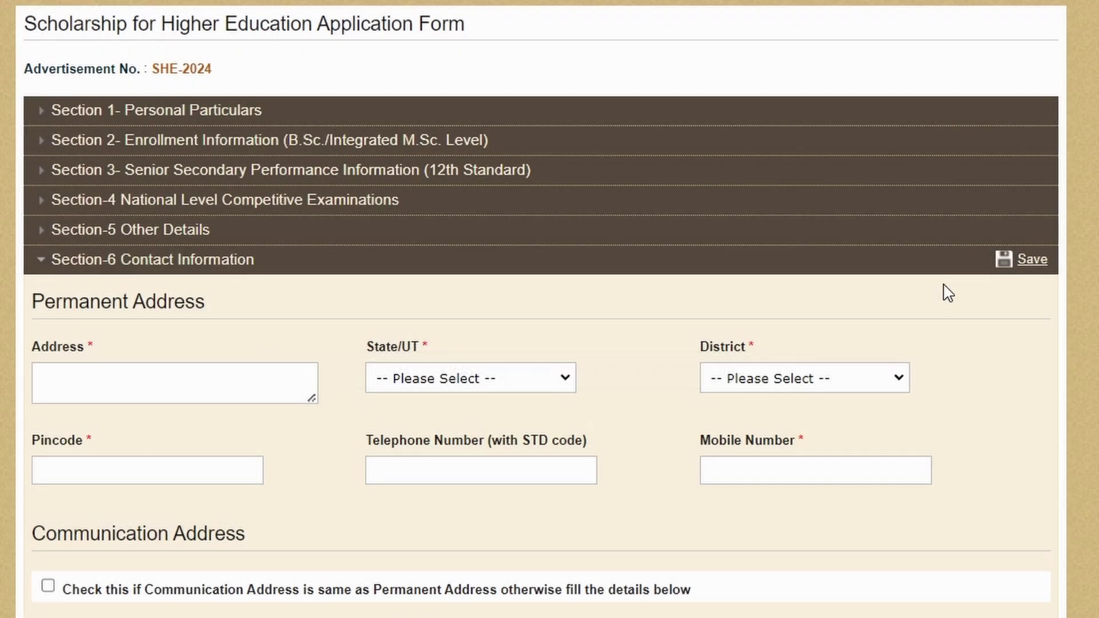
left_click(77, 376)
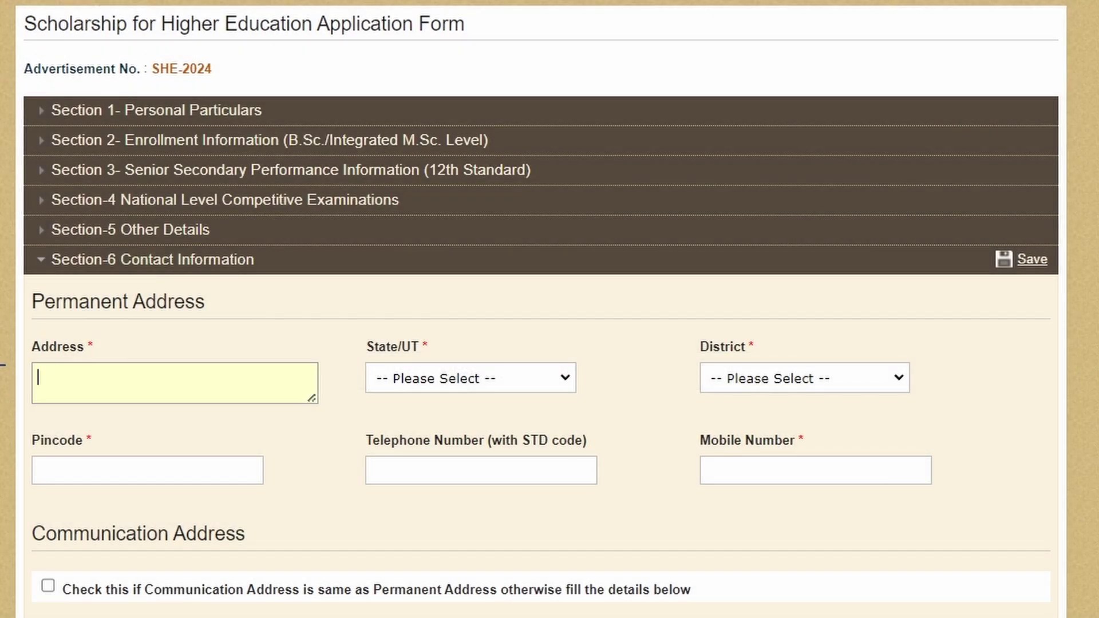
mouse_move(0, 341)
left_mouse_down()
mouse_move(14, 344)
mouse_move(1, 353)
left_mouse_up()
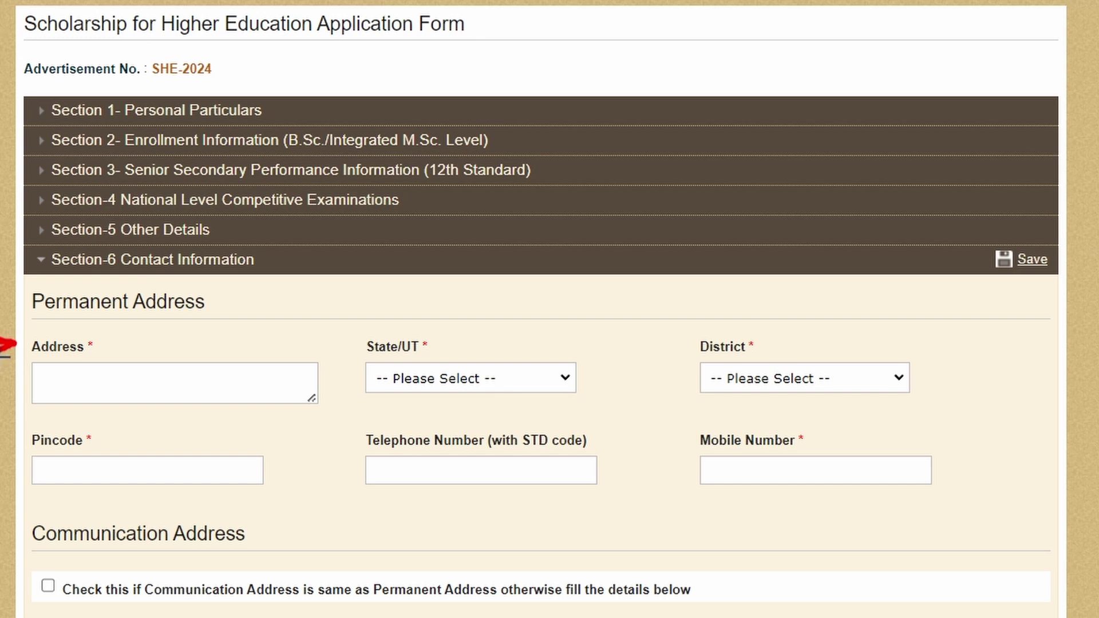
mouse_move(311, 344)
left_mouse_down()
mouse_move(351, 338)
mouse_move(330, 351)
left_mouse_up()
mouse_move(644, 350)
left_mouse_down()
mouse_move(699, 349)
mouse_move(674, 363)
left_mouse_up()
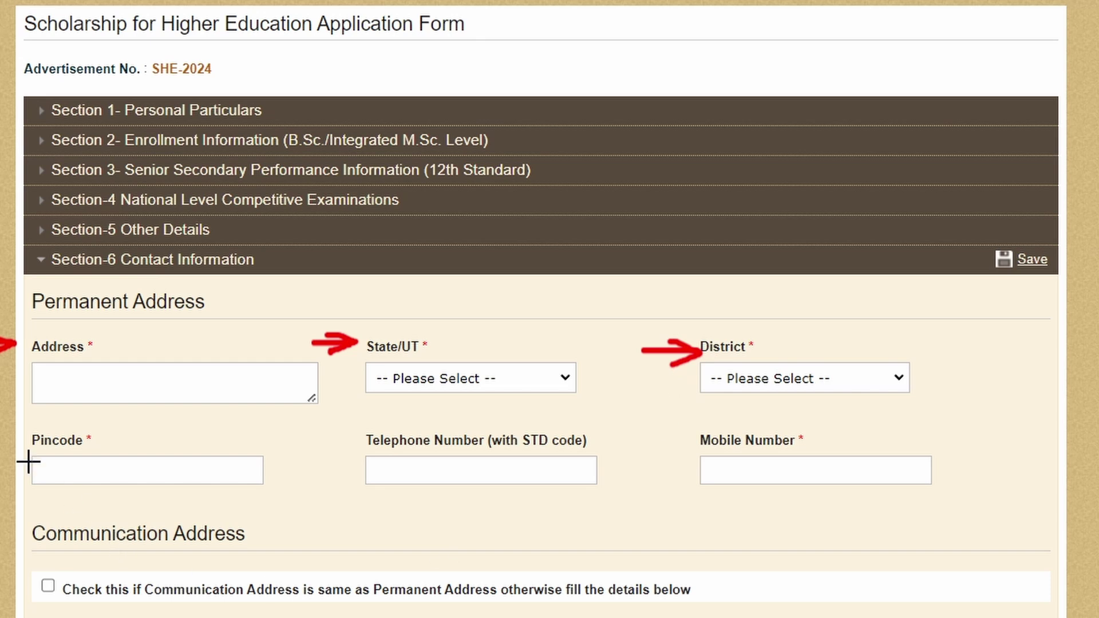
left_click_drag(15, 427, 18, 426)
left_click_drag(670, 426, 669, 426)
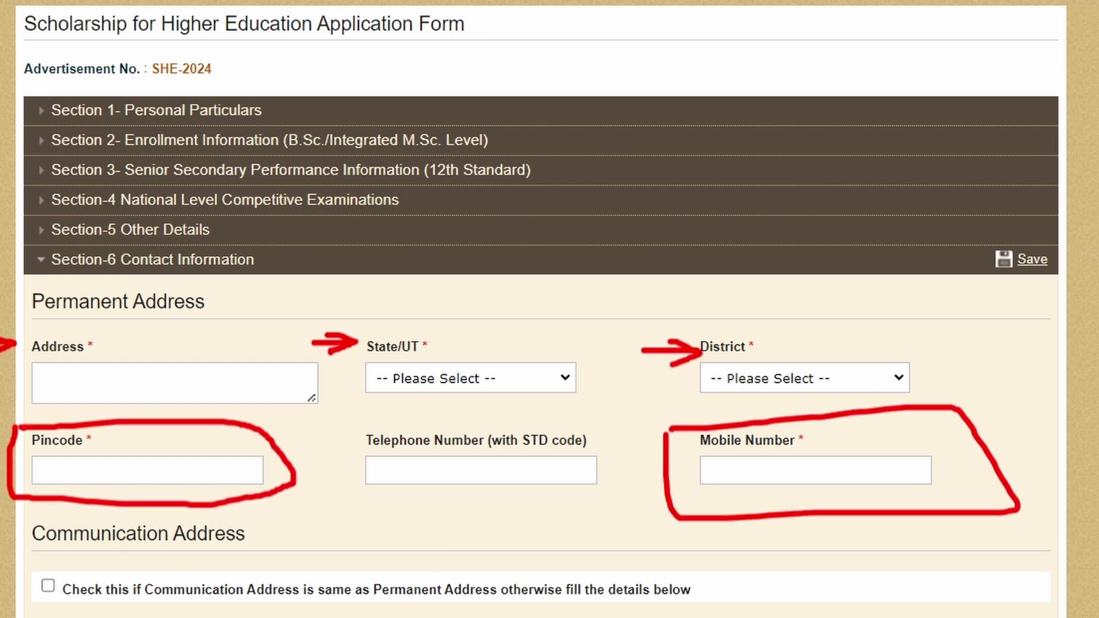
scroll(550, 309, "down", 5)
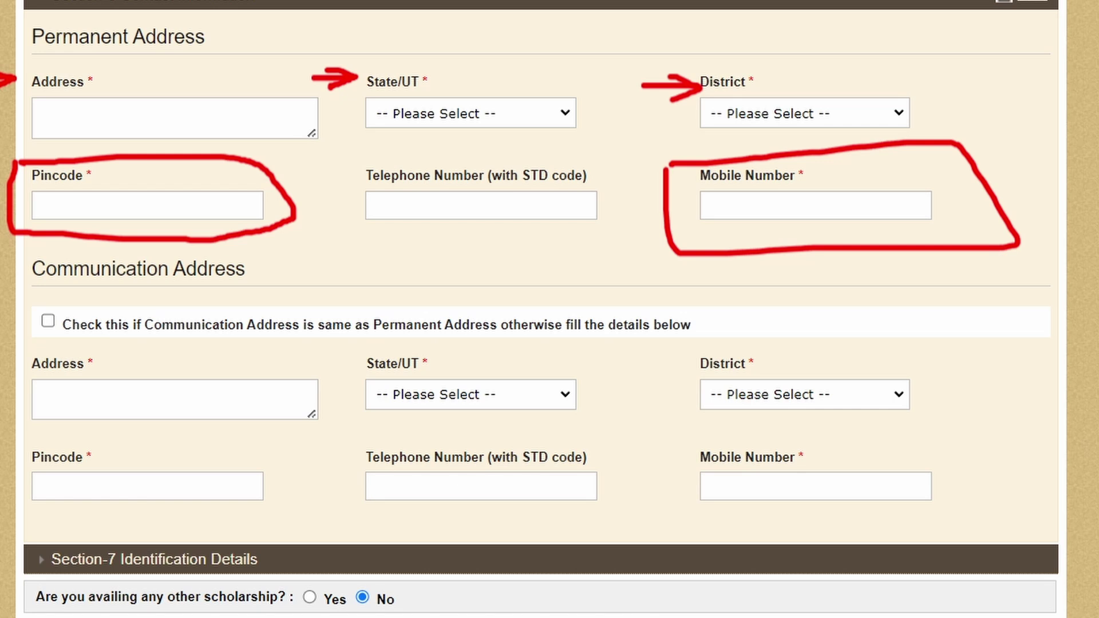
scroll(550, 309, "up", 2)
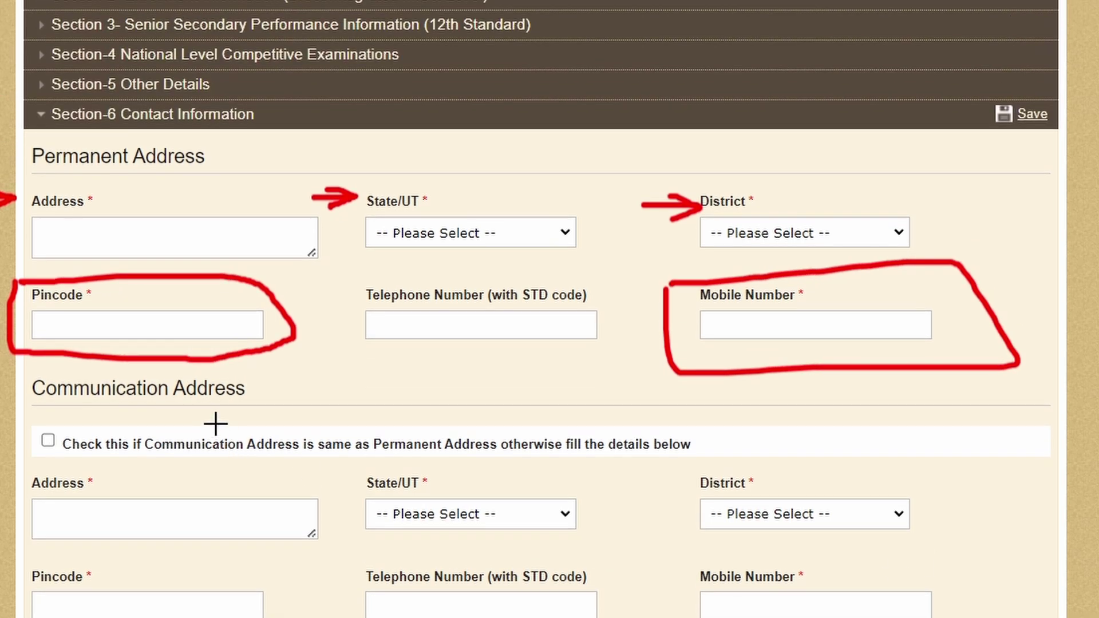
left_click_drag(38, 178, 201, 179)
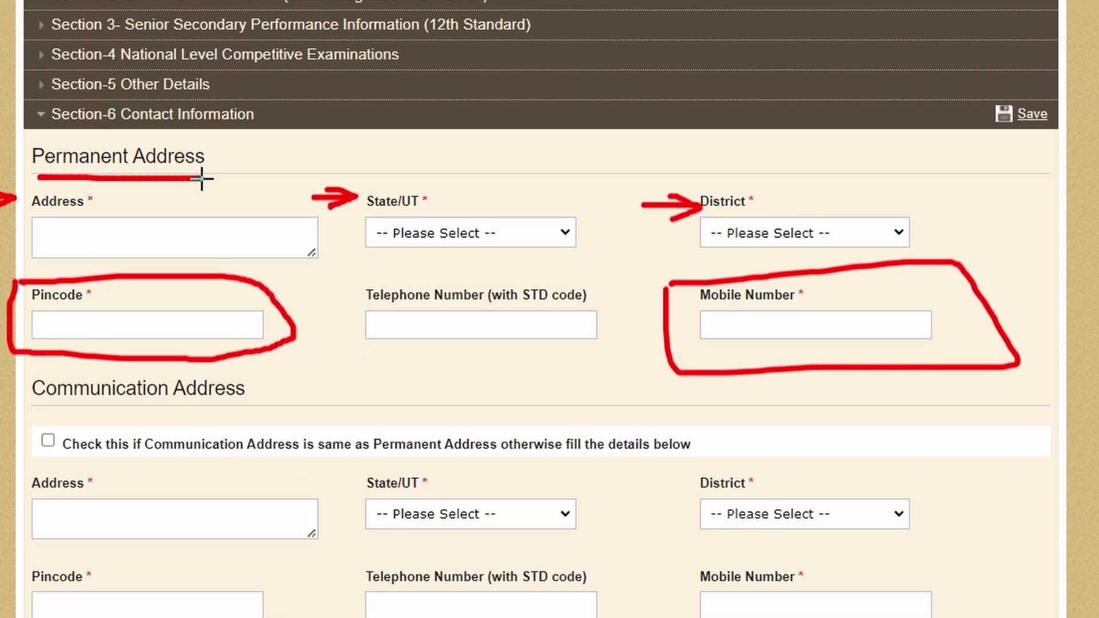
mouse_move(29, 400)
left_mouse_down()
mouse_move(128, 417)
mouse_move(270, 400)
mouse_move(113, 366)
mouse_move(19, 385)
mouse_move(26, 399)
mouse_move(90, 417)
left_mouse_up()
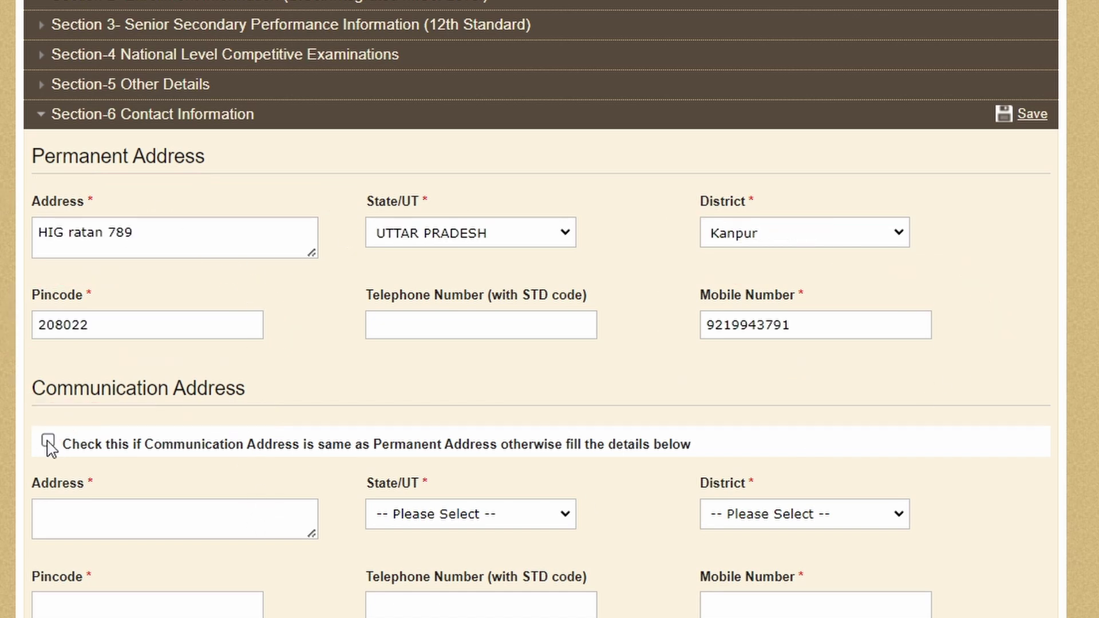
Step: Reuse the permanent address as the communication address and save the contact details
left_click(48, 441)
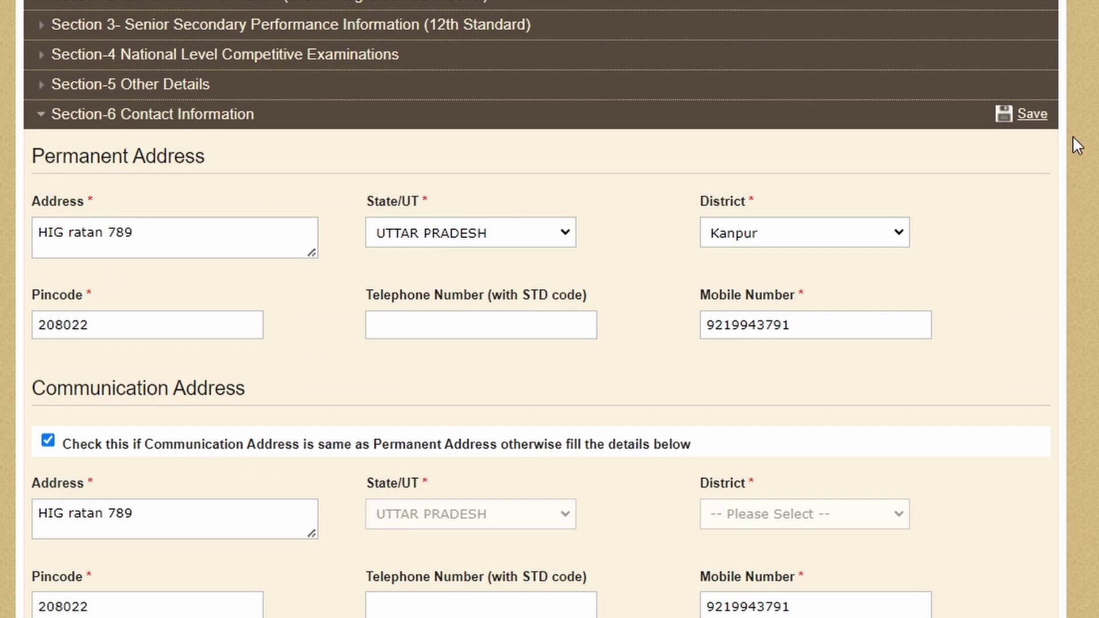
left_click(1032, 115)
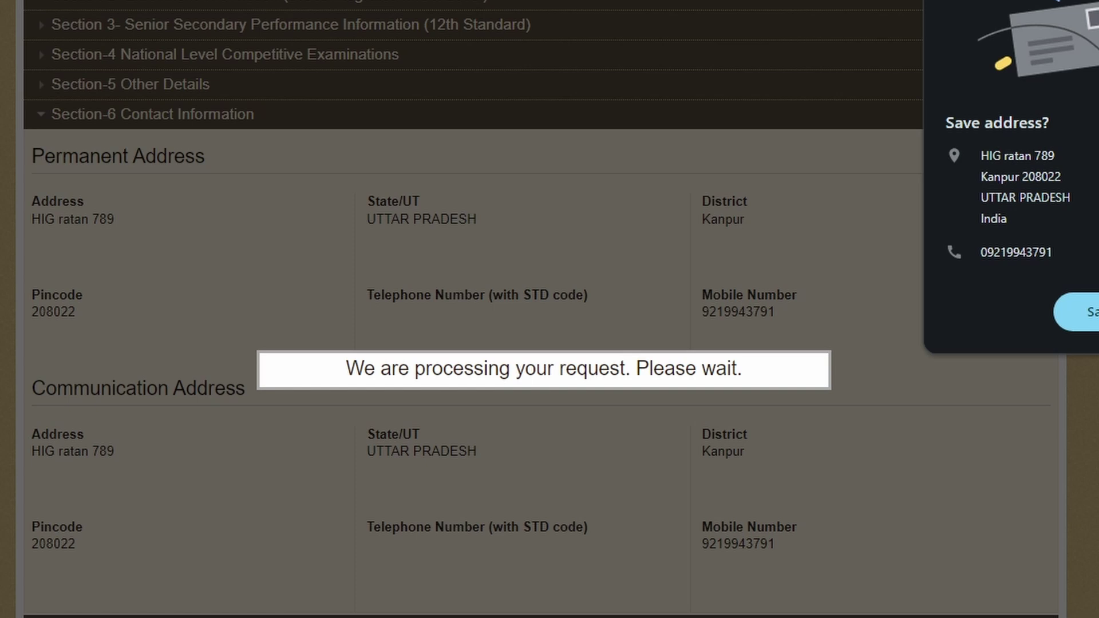
left_click(1082, 314)
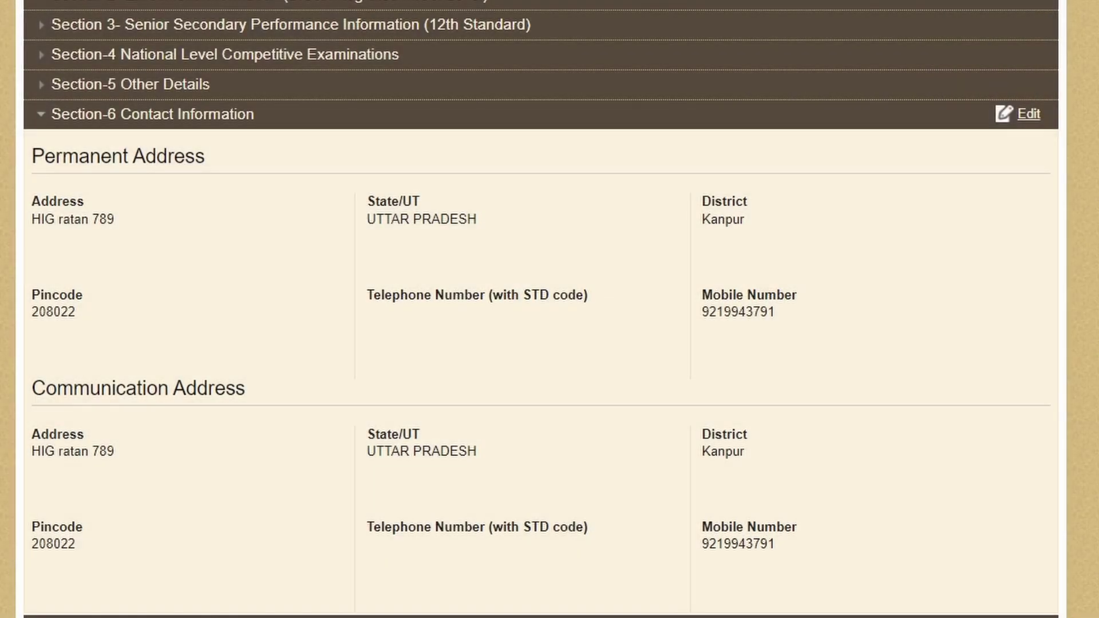
Step: Review Identification Details and keep 'No' for availing any other scholarship
left_click(35, 129)
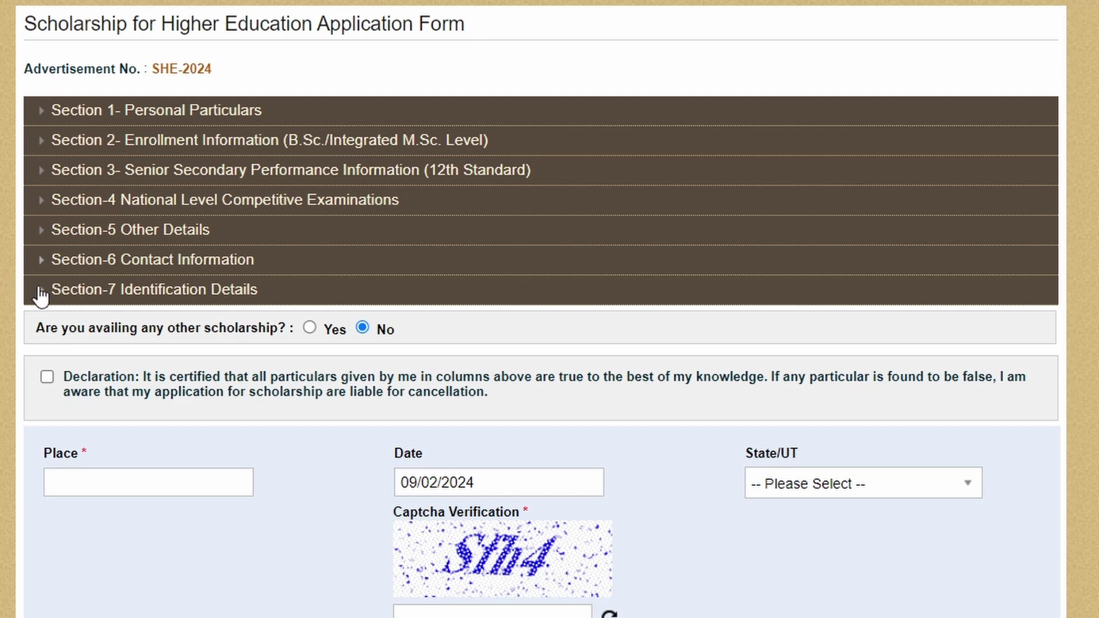
left_click(42, 296)
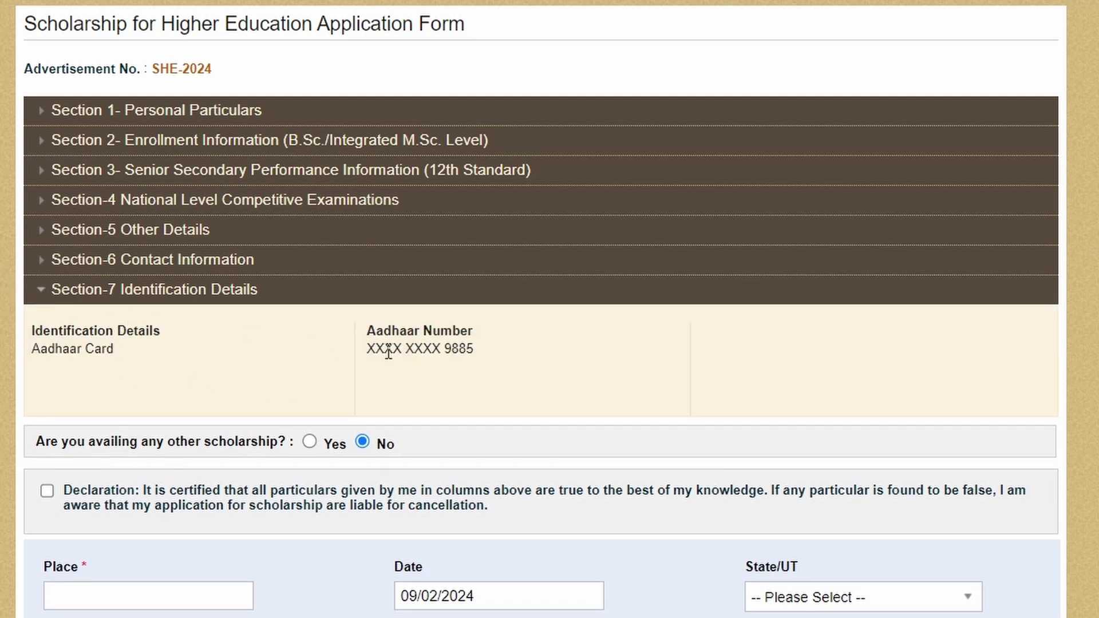
triple_click(358, 350)
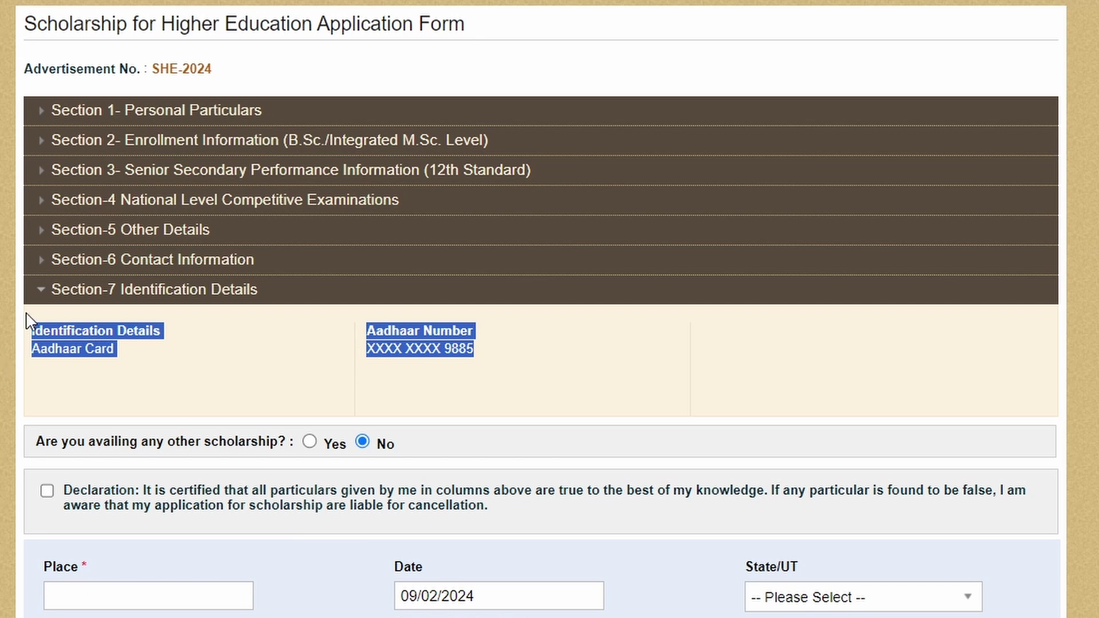
left_click(47, 293)
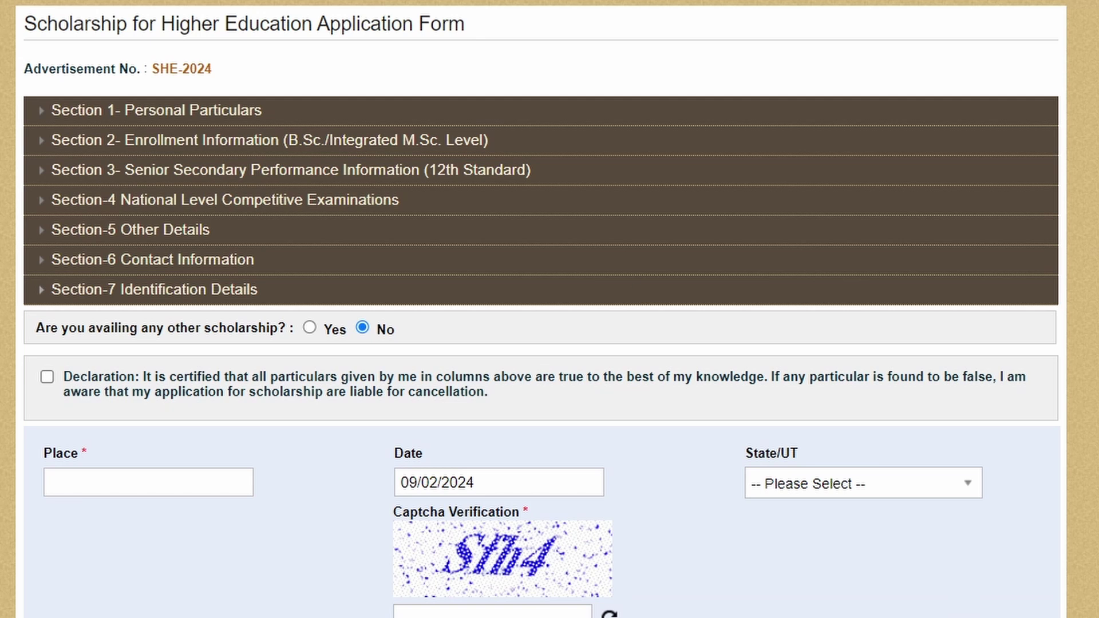
mouse_move(6, 316)
left_mouse_down()
mouse_move(380, 334)
mouse_move(398, 311)
mouse_move(71, 302)
mouse_move(13, 323)
mouse_move(47, 345)
left_mouse_up()
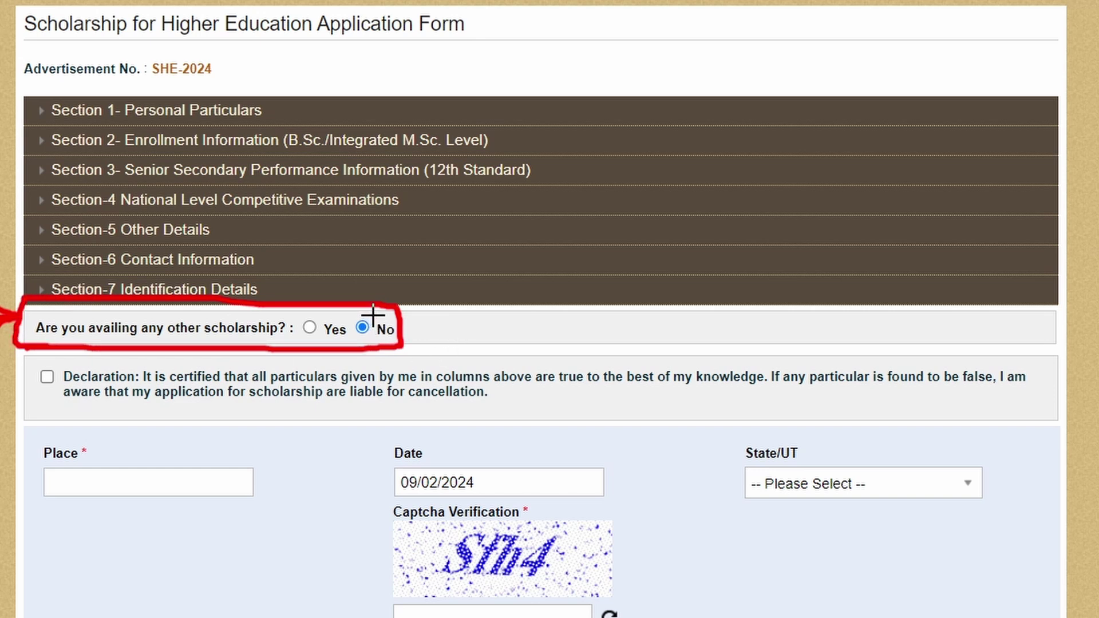
left_click_drag(406, 327, 475, 296)
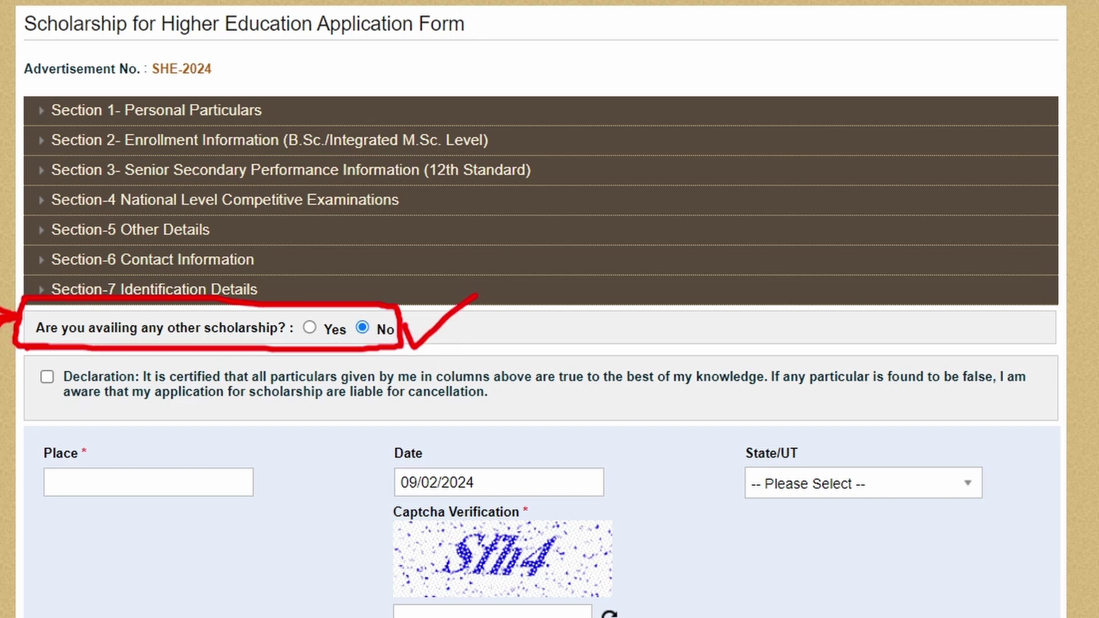
Step: Certify the declaration, enter Kanpur as the place, choose UTTAR PRADESH and fill the captcha
left_click(48, 377)
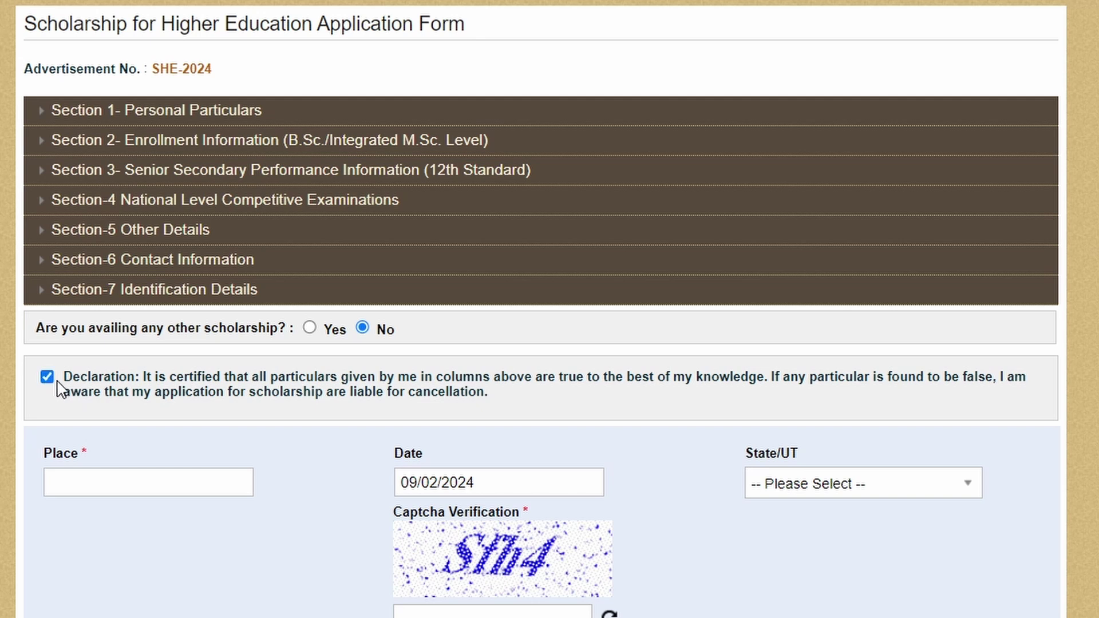
left_click(108, 481)
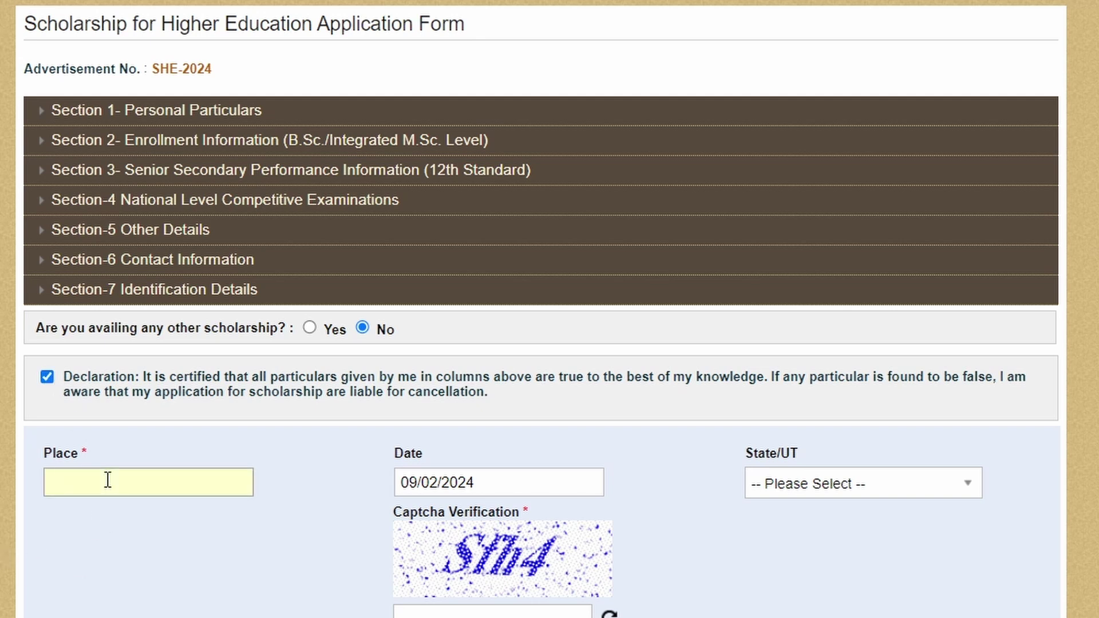
type("Kanpur")
left_click(853, 488)
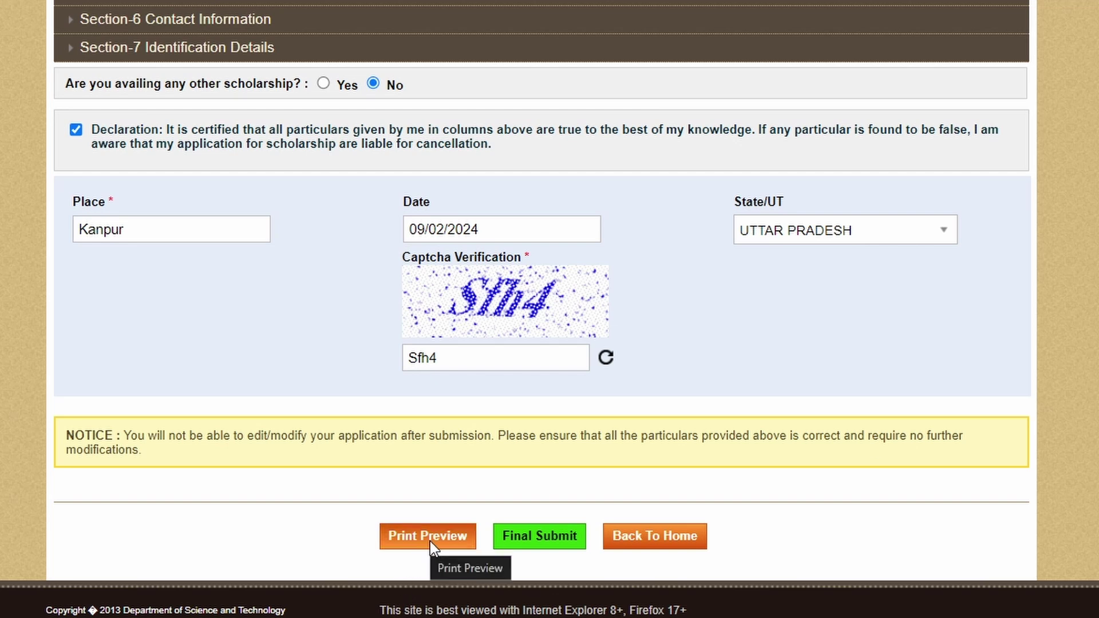
mouse_move(376, 492)
left_mouse_down()
mouse_move(373, 571)
mouse_move(501, 559)
mouse_move(419, 486)
mouse_move(376, 493)
left_mouse_up()
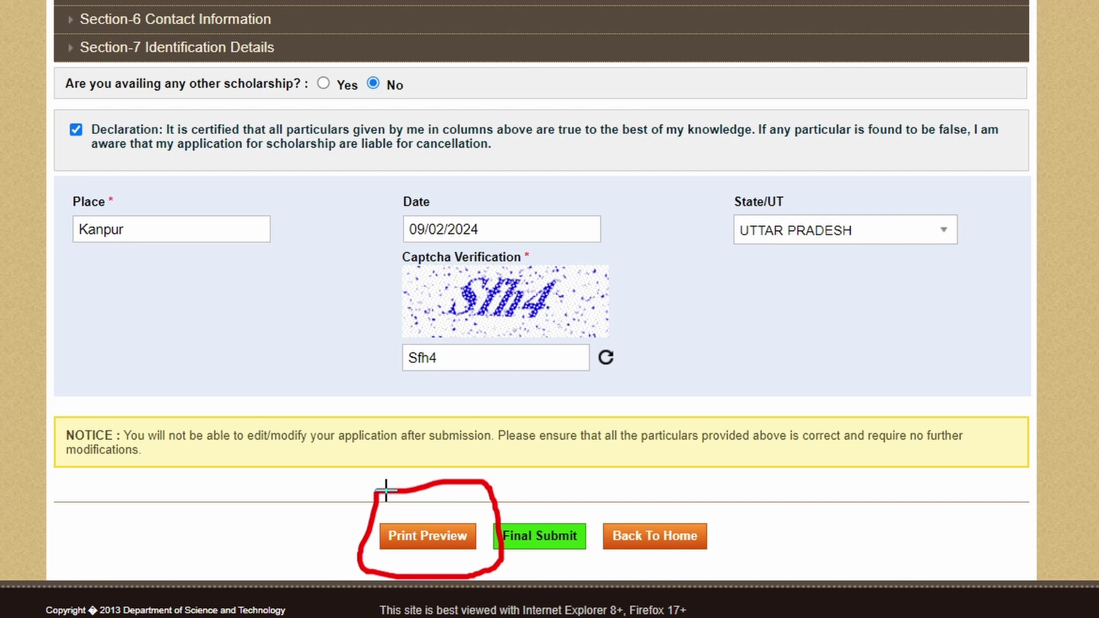
Step: Scroll through the print preview of the personal and enrollment details
key("Escape")
scroll(421, 515, "up", 1)
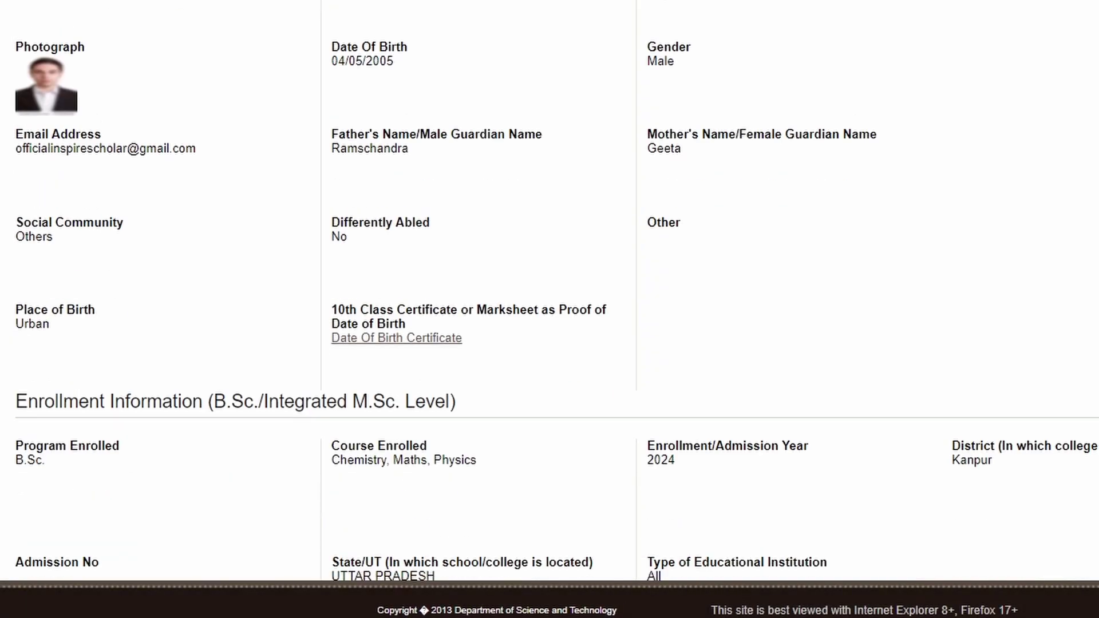
scroll(549, 292, "down", 1)
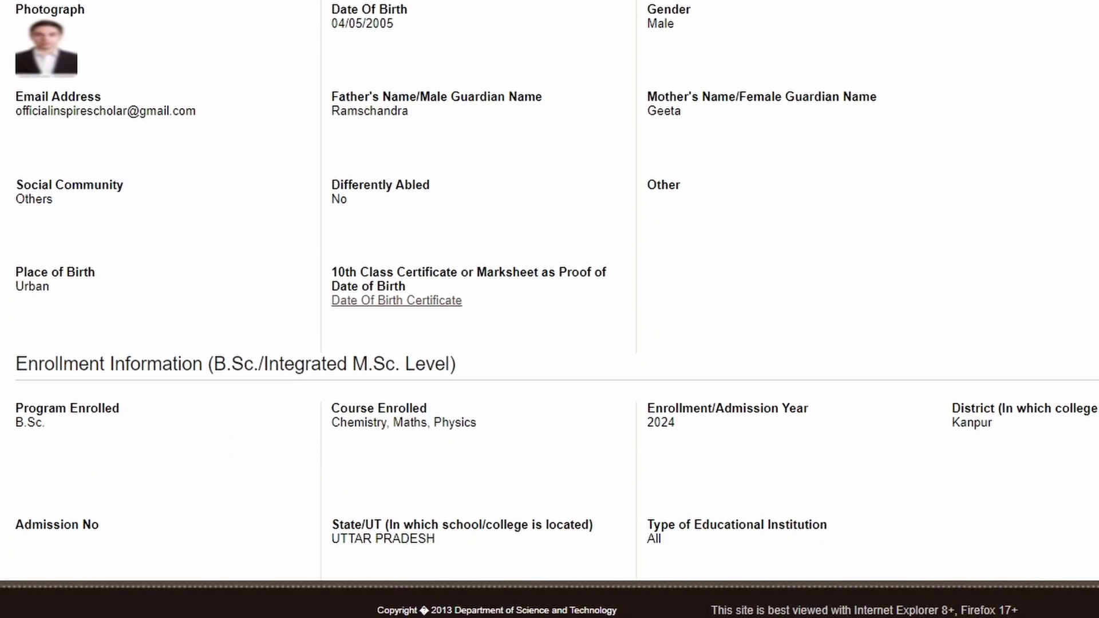
scroll(549, 292, "up", 1)
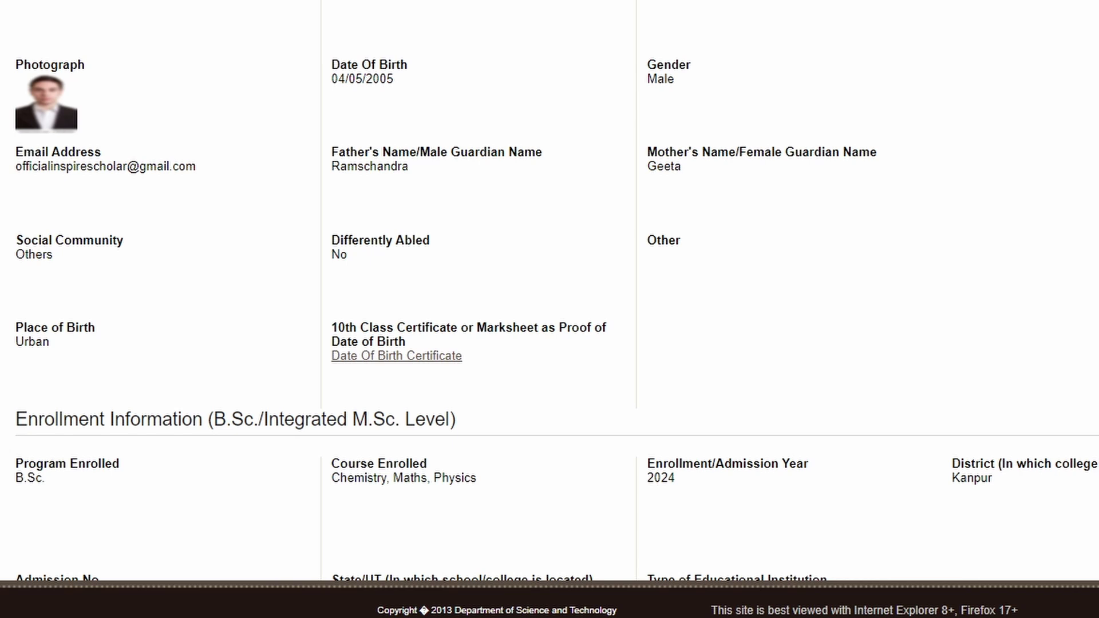
scroll(549, 292, "down", 2)
scroll(550, 292, "up", 2)
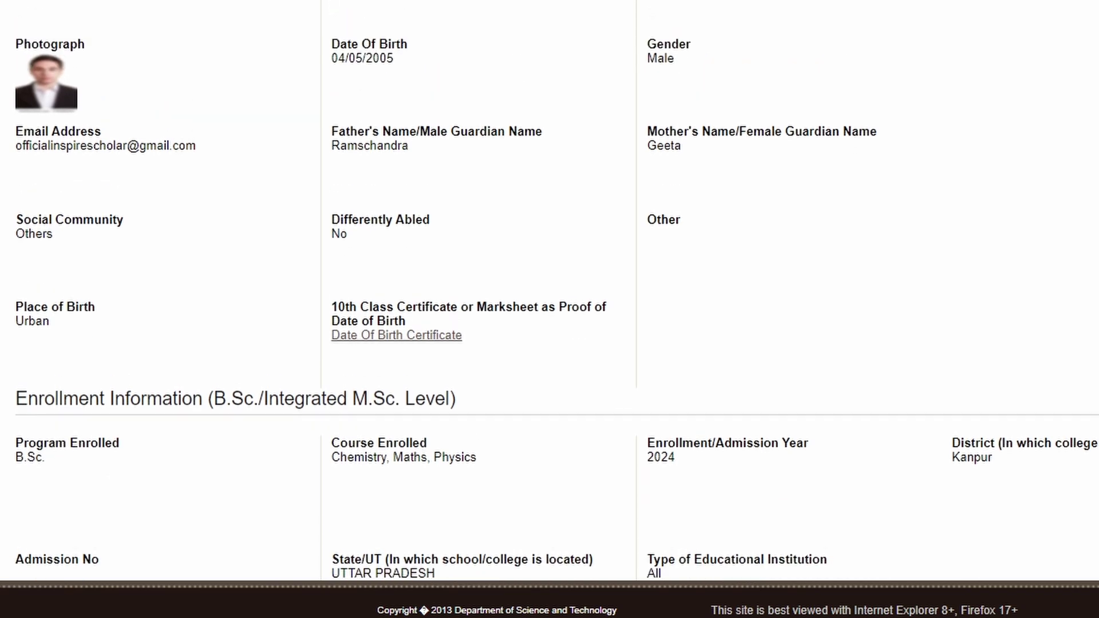
scroll(550, 292, "down", 1)
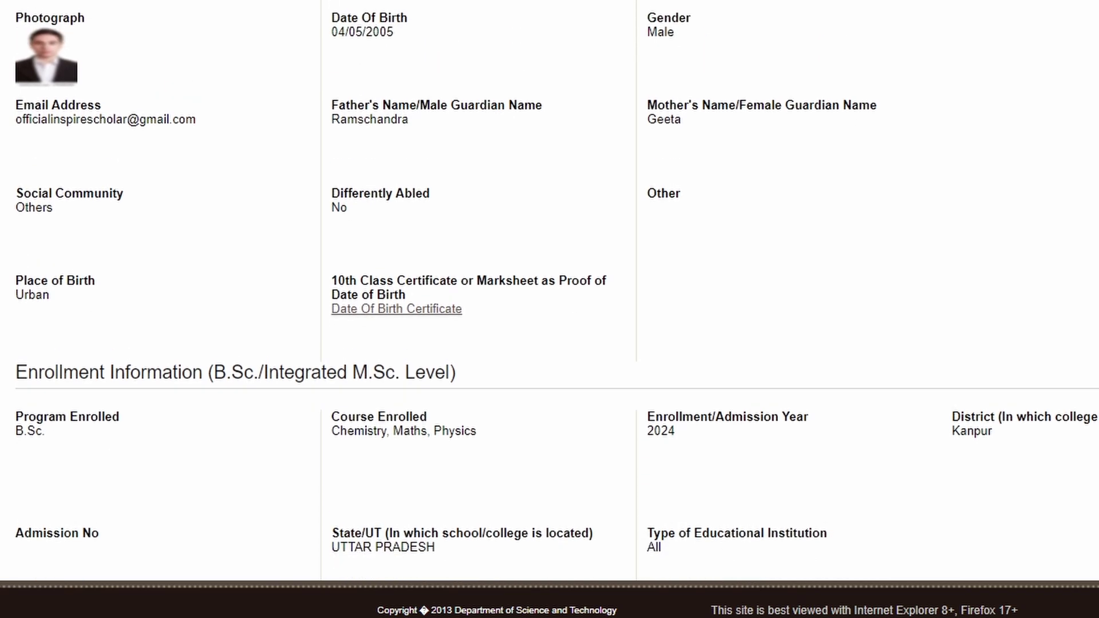
scroll(549, 292, "down", 2)
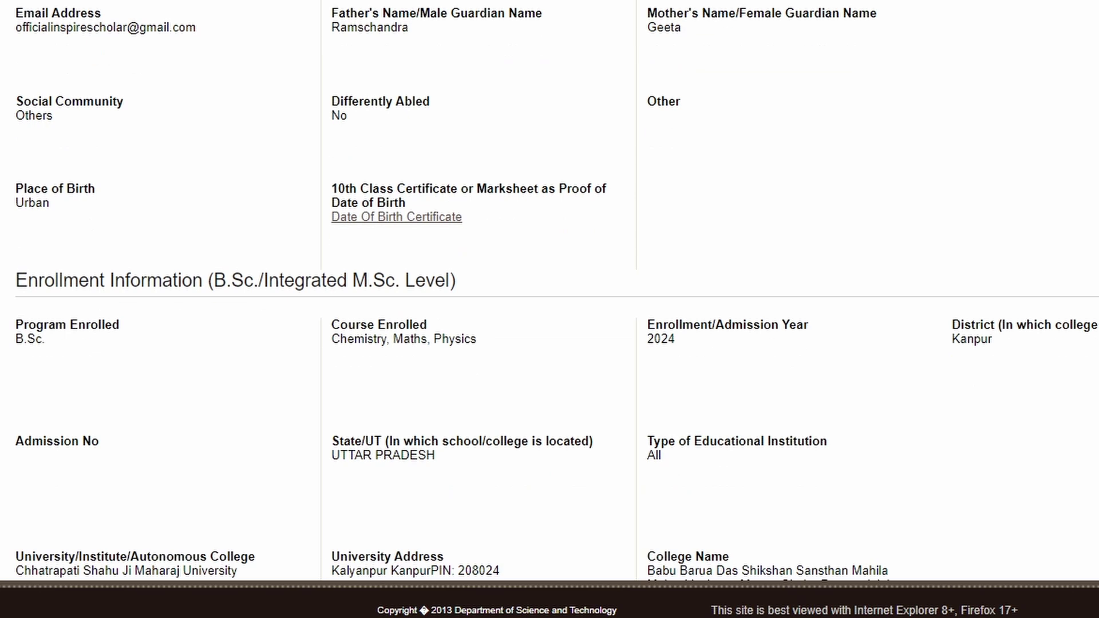
Step: Highlight the key fields in the preview while scrolling further down
left_click_drag(336, 54, 511, 32)
left_click_drag(3, 40, 258, 43)
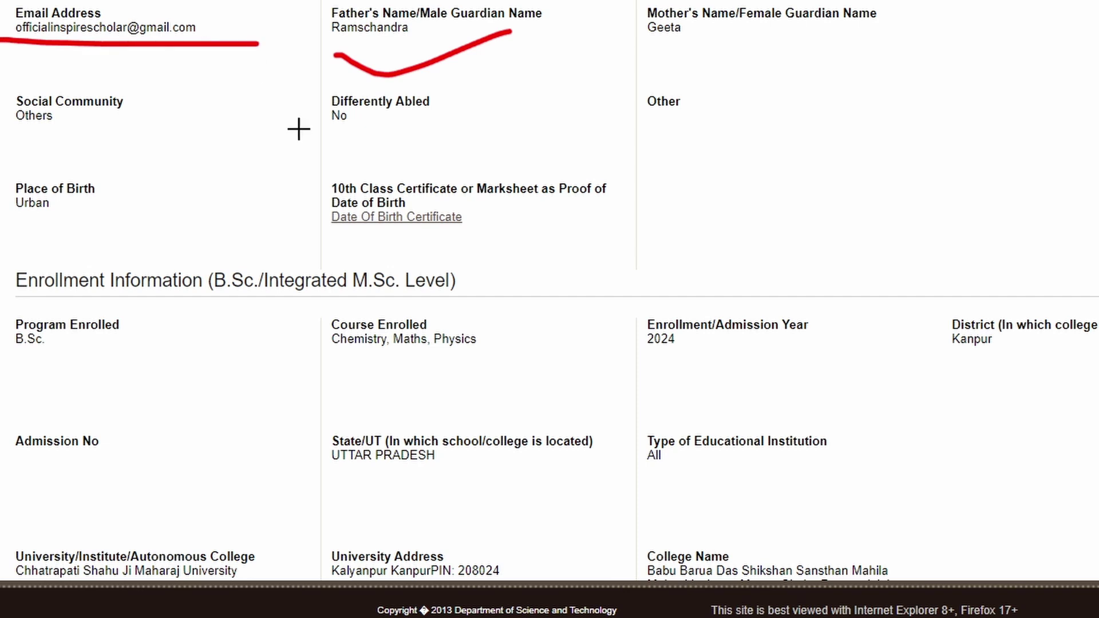
left_click_drag(295, 132, 445, 136)
left_click_drag(624, 141, 765, 124)
left_click_drag(1, 135, 83, 136)
left_click_drag(1, 225, 154, 232)
left_click_drag(336, 239, 498, 228)
left_click_drag(625, 373, 756, 367)
left_click_drag(379, 371, 497, 370)
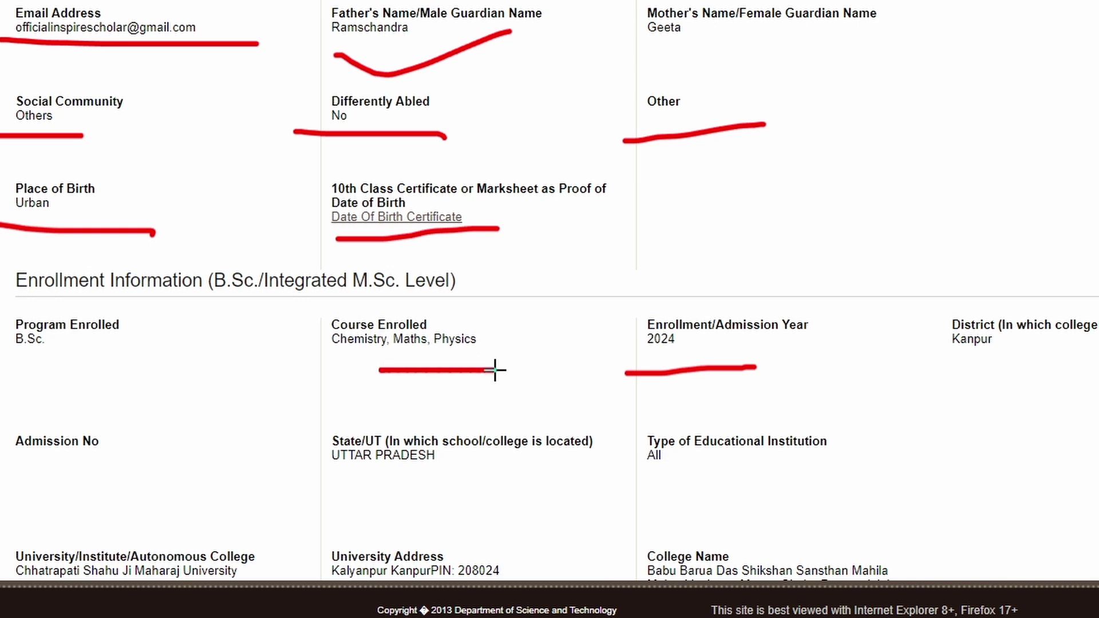
left_click_drag(25, 363, 173, 371)
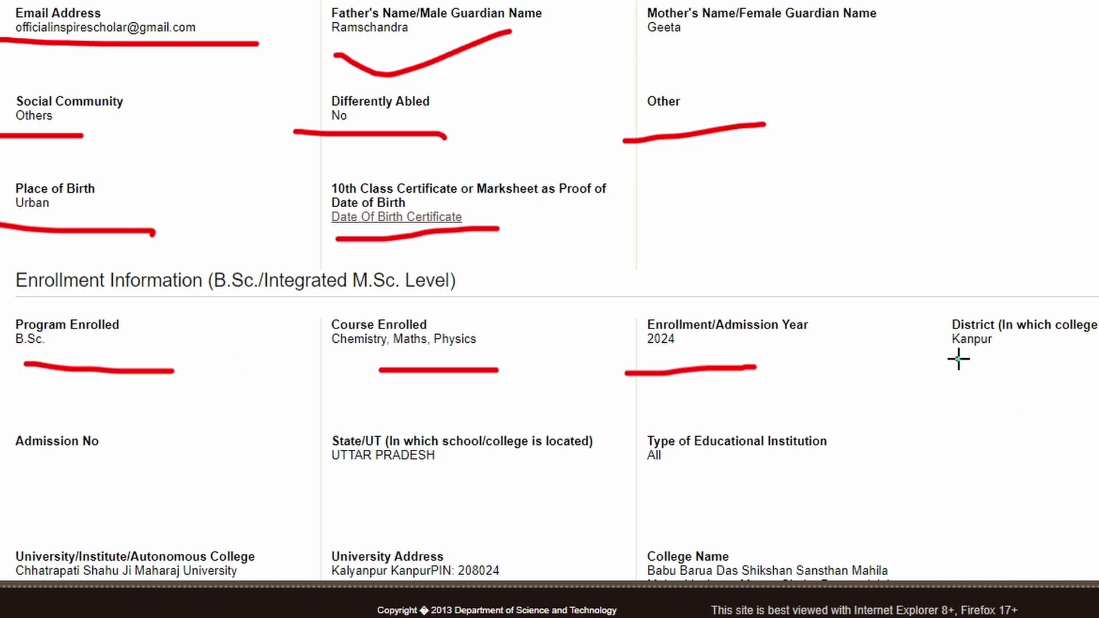
left_click_drag(953, 361, 1096, 359)
scroll(549, 286, "down", 8)
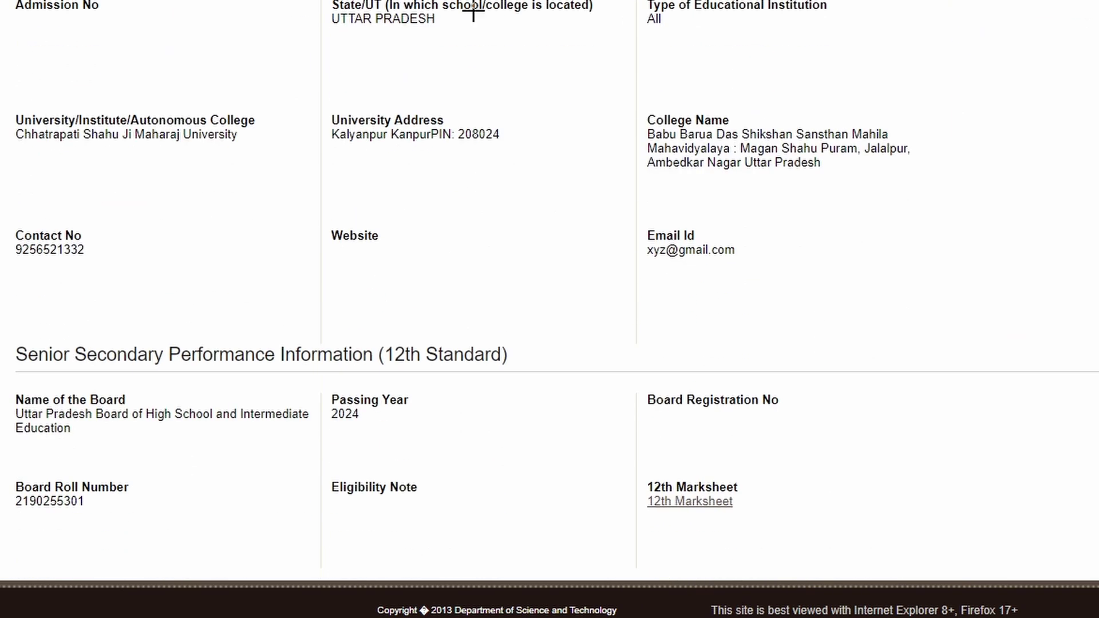
left_click_drag(618, 65, 823, 64)
left_click_drag(276, 47, 394, 46)
left_click_drag(3, 57, 116, 58)
left_click_drag(51, 167, 249, 169)
left_click_drag(365, 178, 529, 175)
left_click_drag(659, 203, 801, 186)
scroll(549, 254, "down", 1)
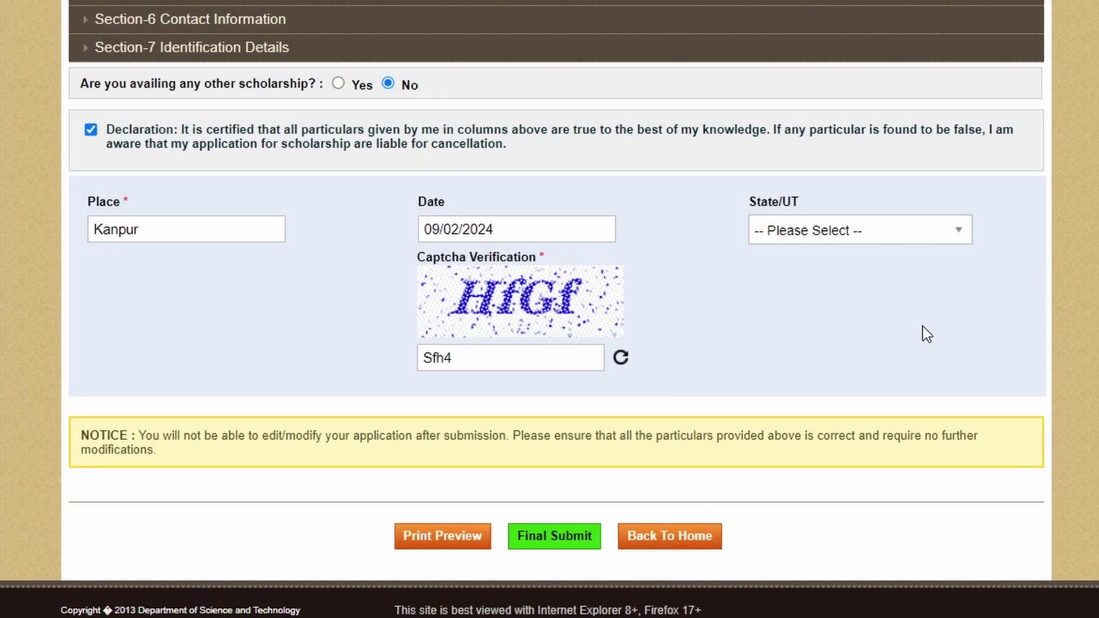
Step: Clear the outdated captcha and select UTTAR PRADESH again as State/UT
left_click(473, 359)
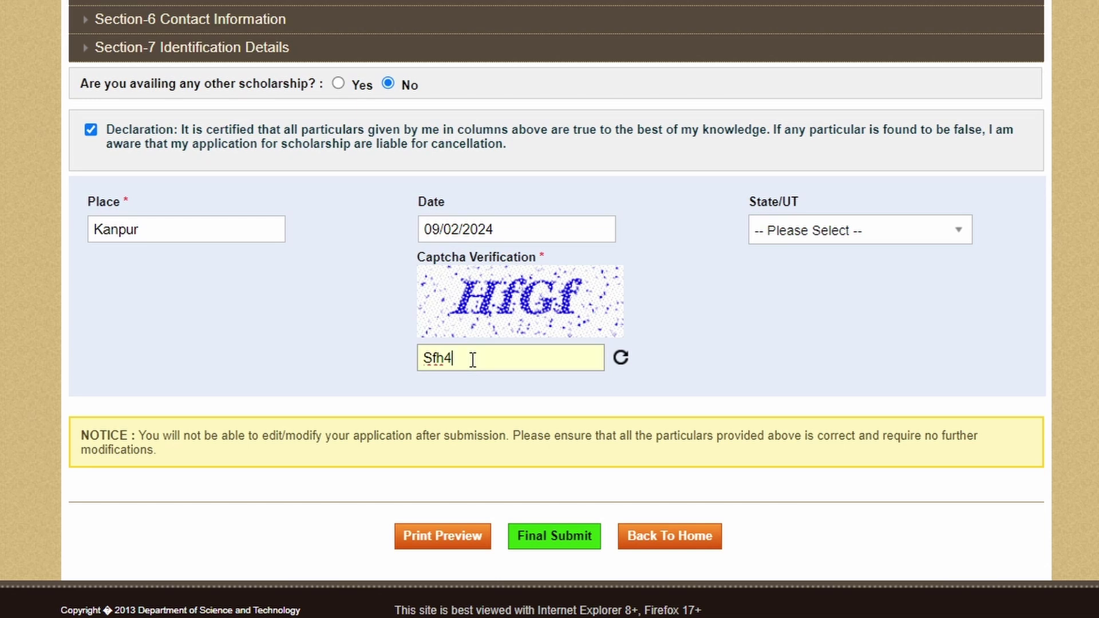
key("BackSpace")
key("BackSpace")
key("BackSpace")
left_click(793, 237)
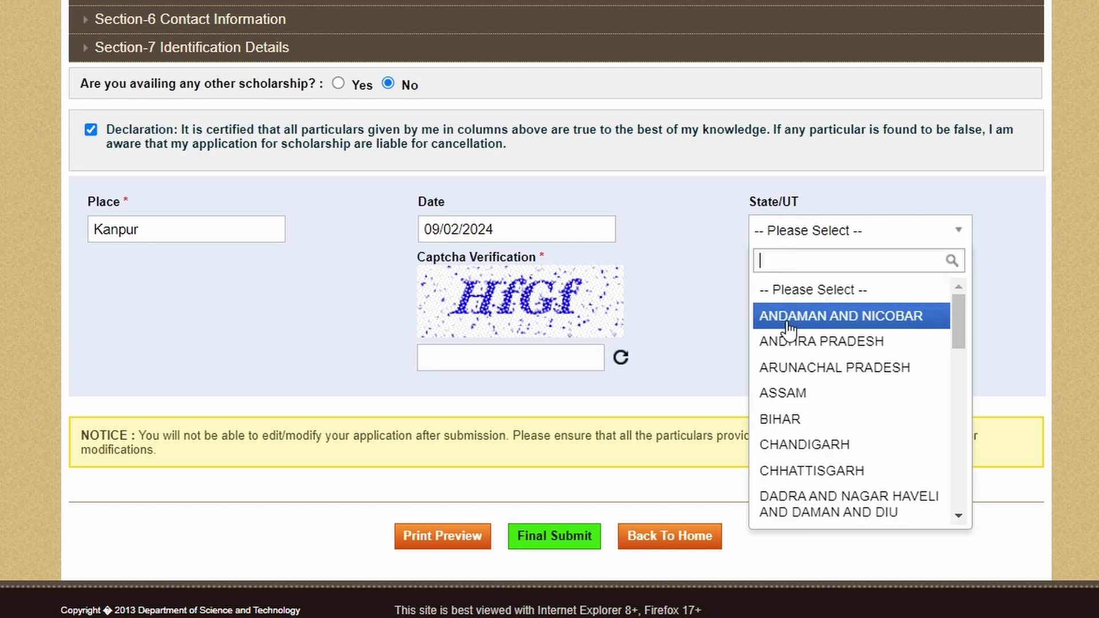
type("u")
left_click(830, 293)
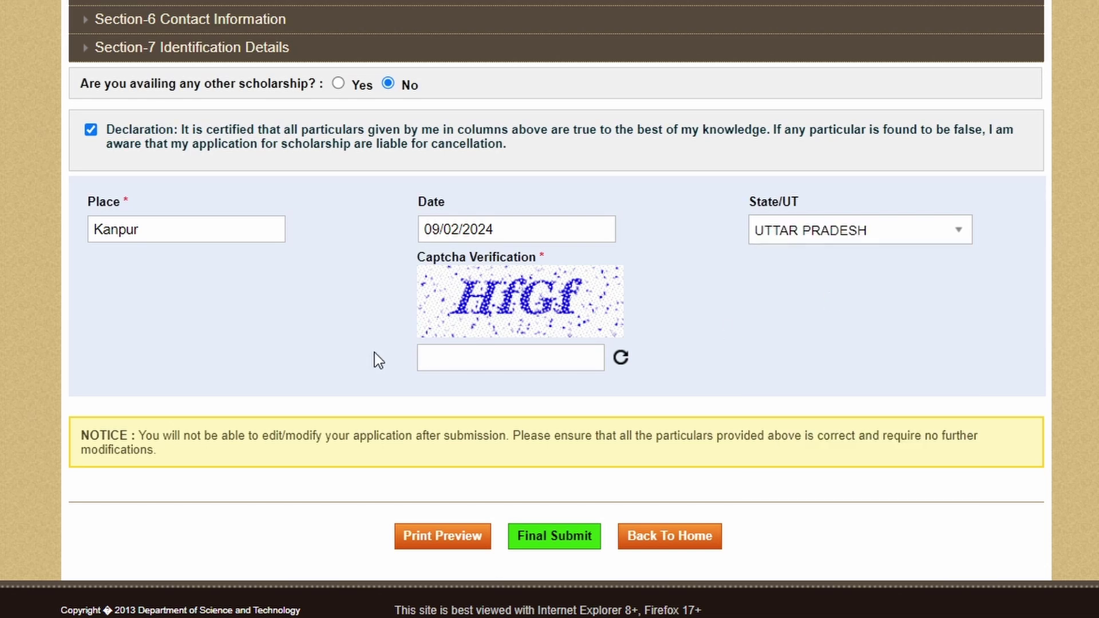
Step: Enter the newly generated captcha characters
left_click(417, 345)
type("HfGf")
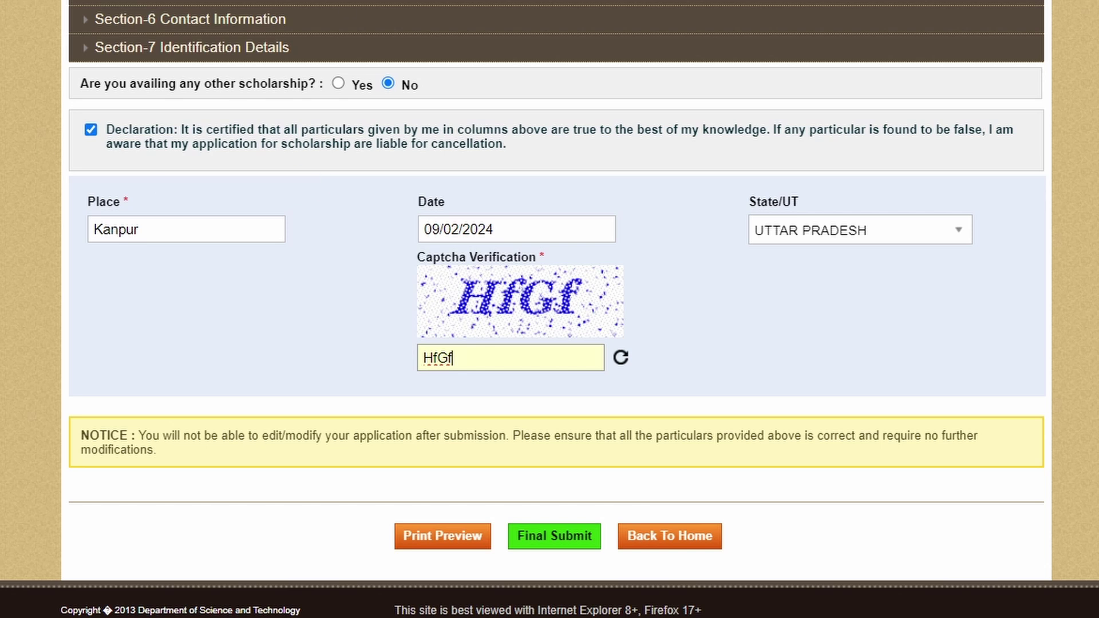
mouse_move(76, 105)
left_mouse_down()
mouse_move(74, 152)
mouse_move(399, 184)
mouse_move(940, 159)
mouse_move(1026, 98)
left_mouse_up()
key("Escape")
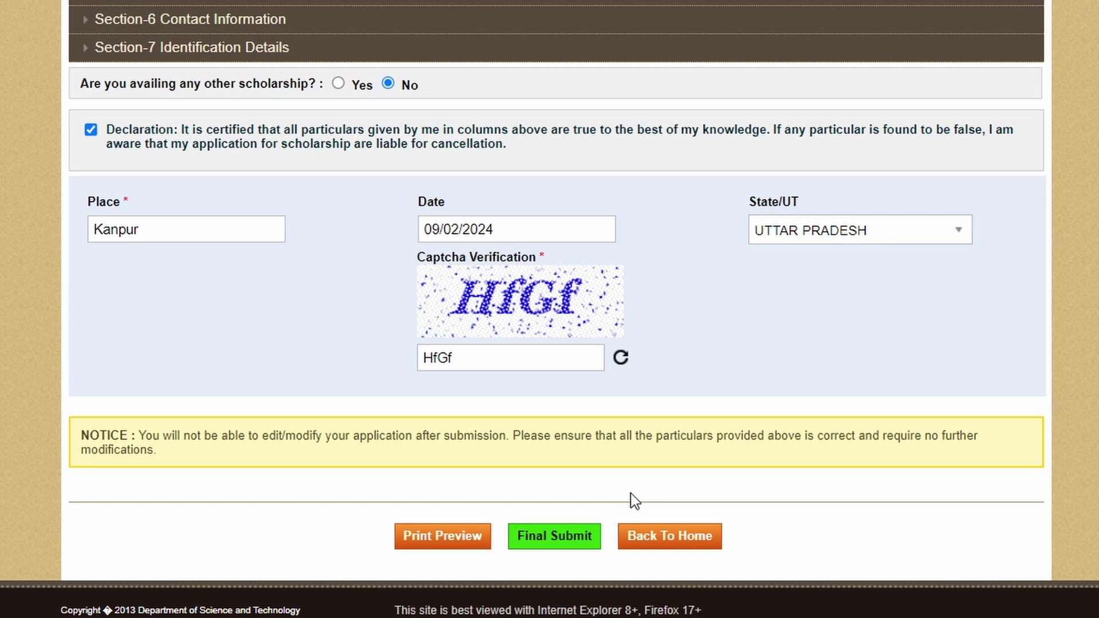
Step: Final-submit the application, accepting the warning that it can no longer be edited
left_click(554, 536)
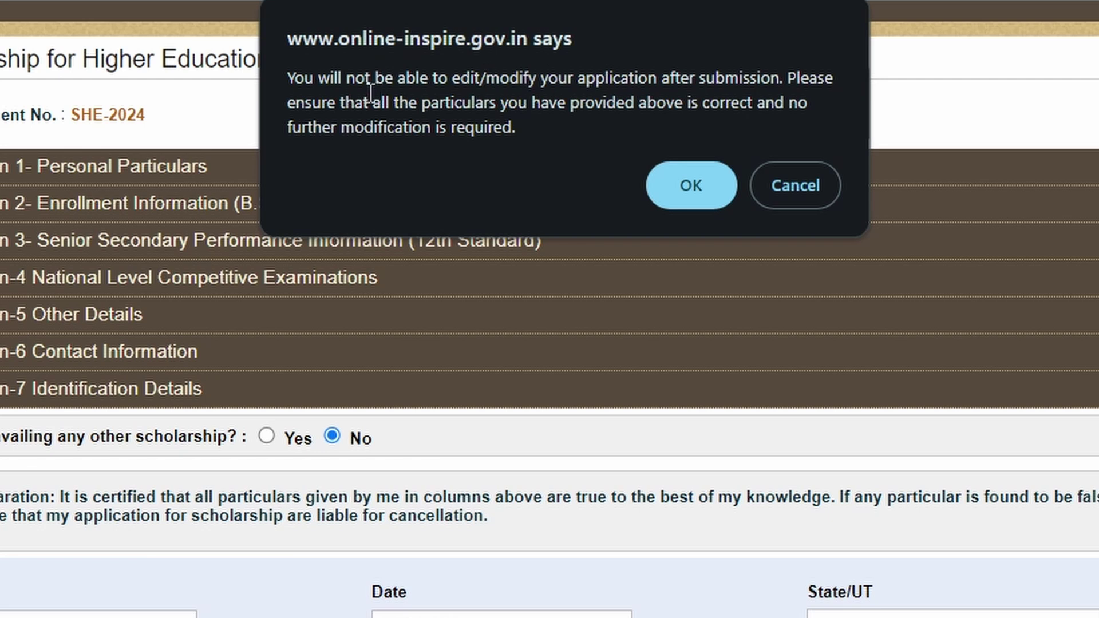
left_click_drag(288, 75, 784, 77)
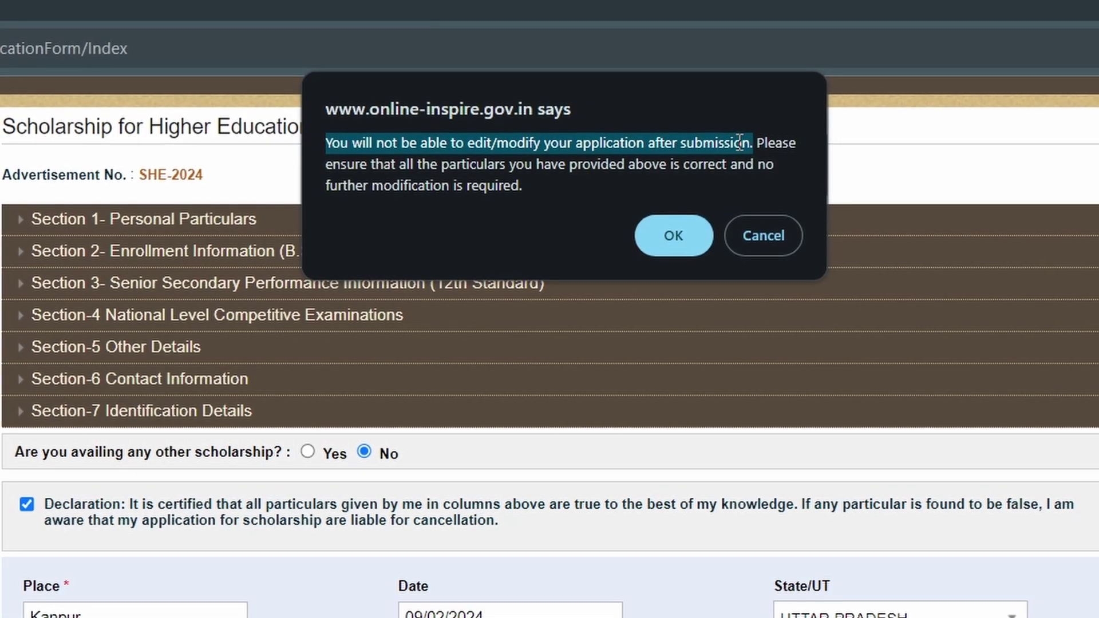
left_click(695, 242)
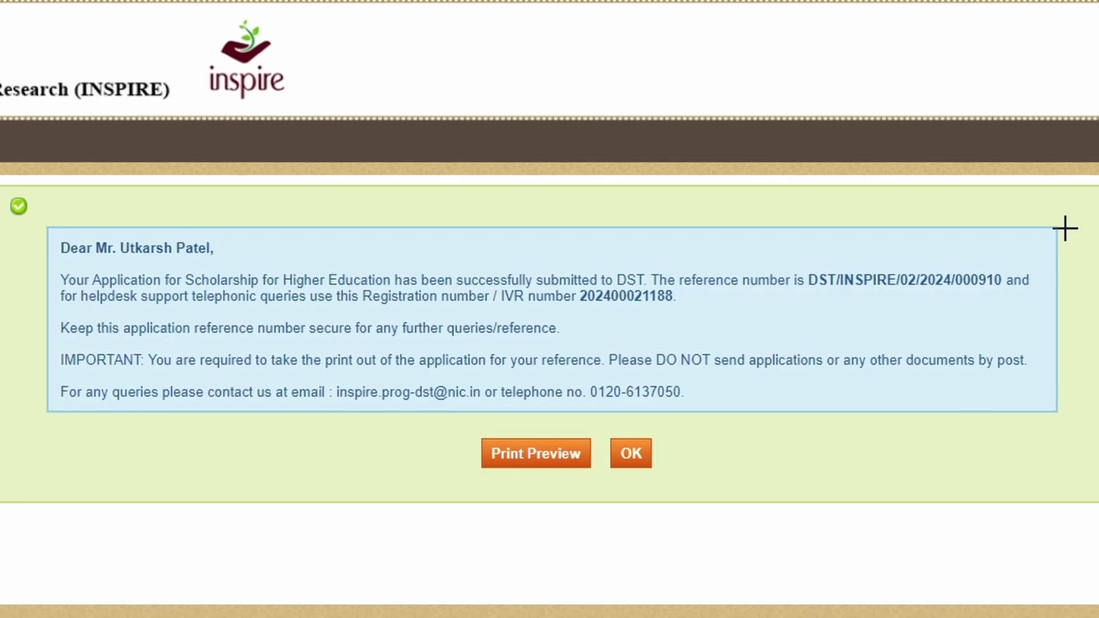
left_click_drag(39, 261, 228, 263)
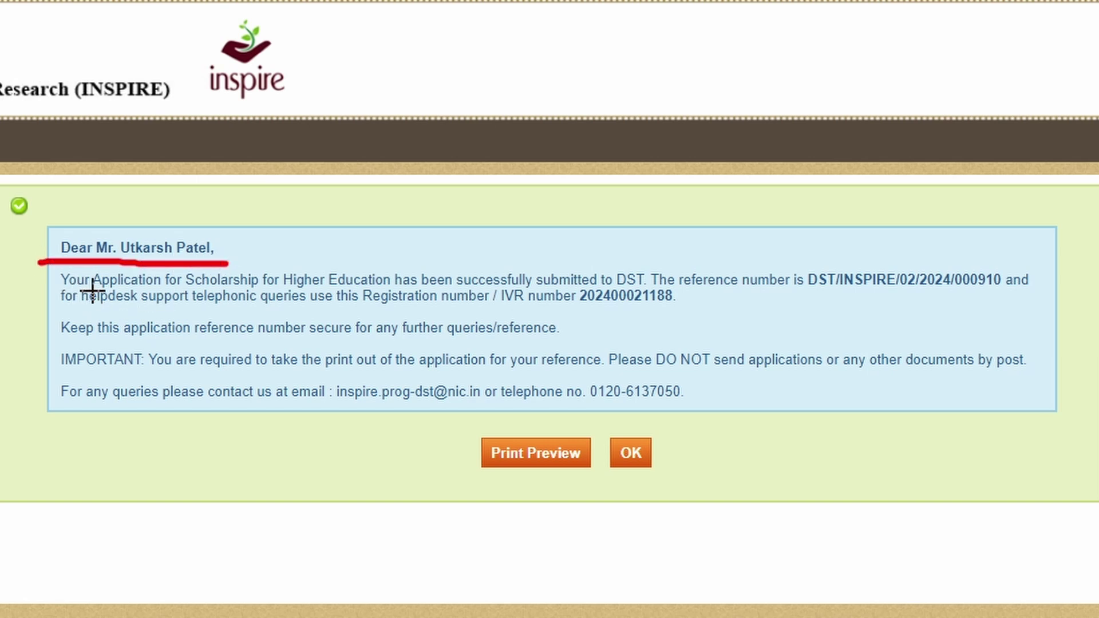
mouse_move(284, 291)
left_mouse_down()
mouse_move(768, 289)
mouse_move(817, 309)
mouse_move(967, 314)
mouse_move(1010, 304)
mouse_move(942, 247)
mouse_move(791, 249)
left_mouse_up()
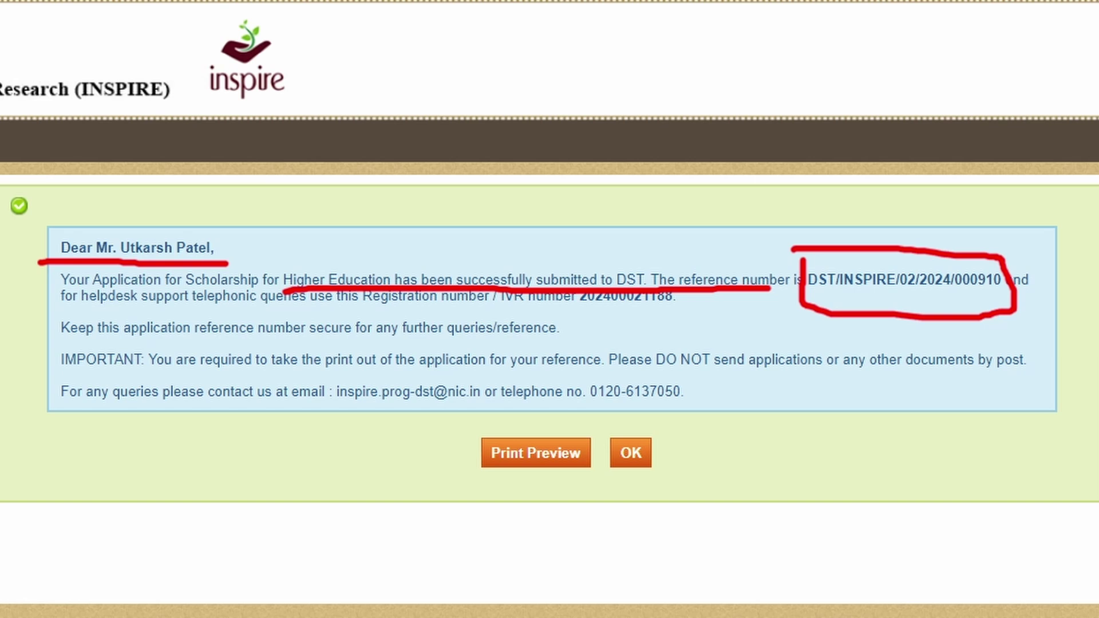
key("ctrl+z")
key("ctrl+z")
key("ctrl+z")
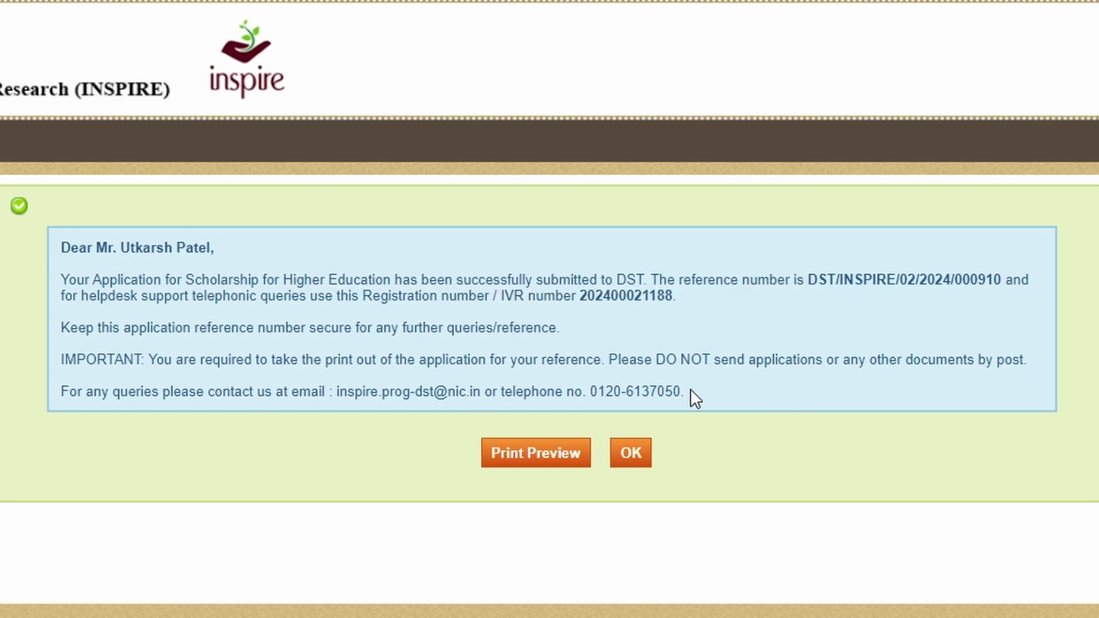
Step: Open the submitted application's print preview and scroll down to its contact and declaration details
left_click(508, 451)
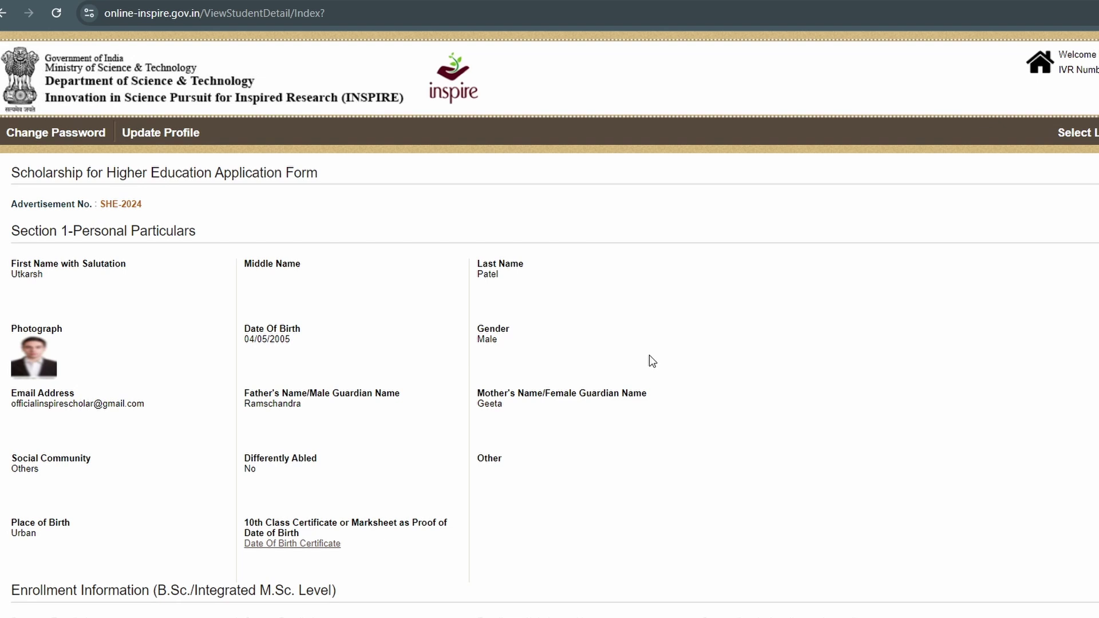
scroll(649, 355, "down", 15)
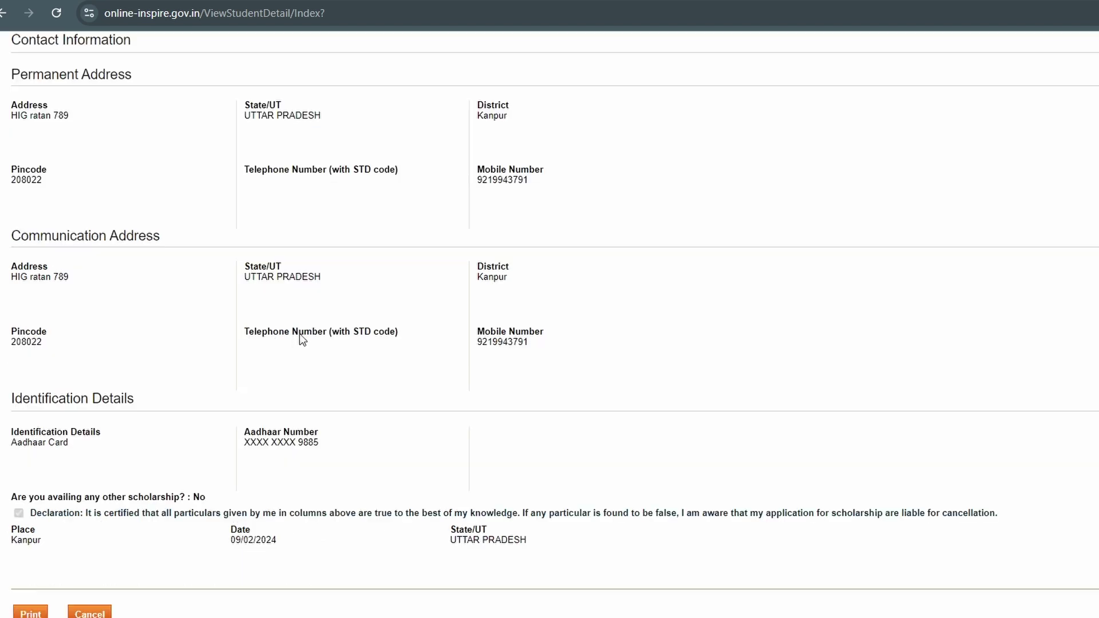